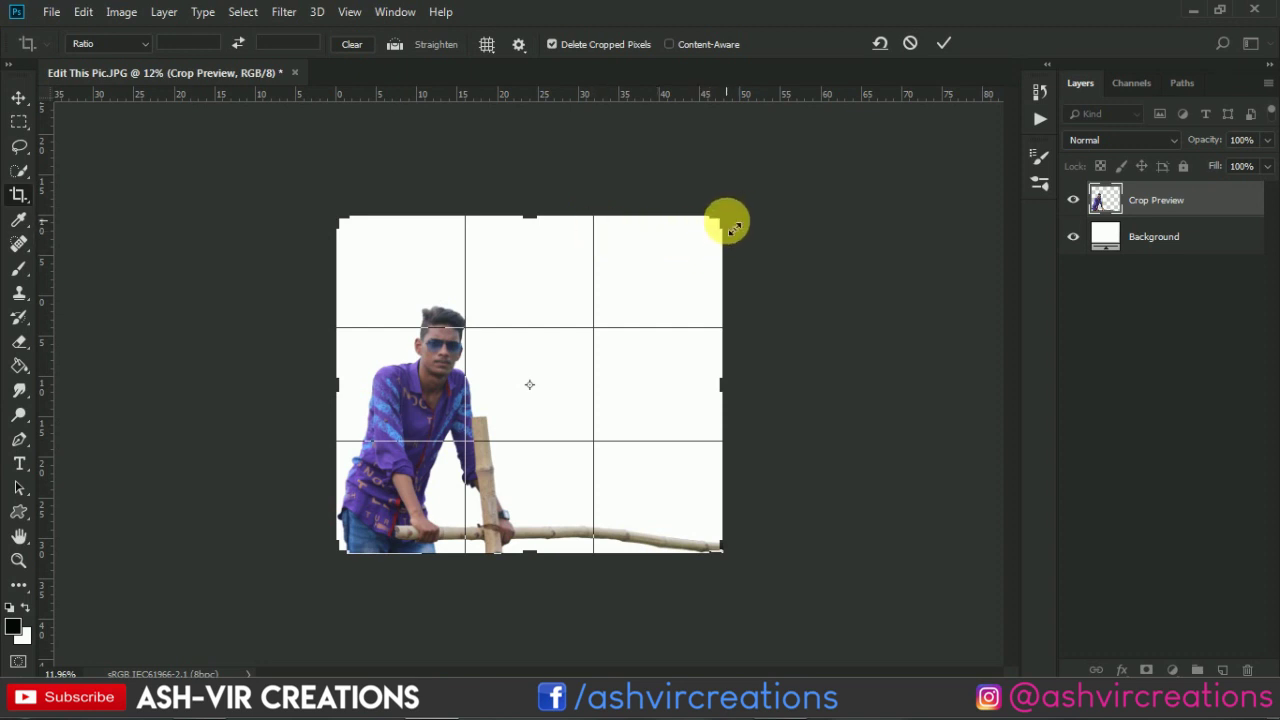
Extend the canvas above the man with the Crop tool, keeping its width, and apply the crop.
{"action": "left_click_drag", "start_coordinate": [737, 224], "coordinate": [734, 180]}
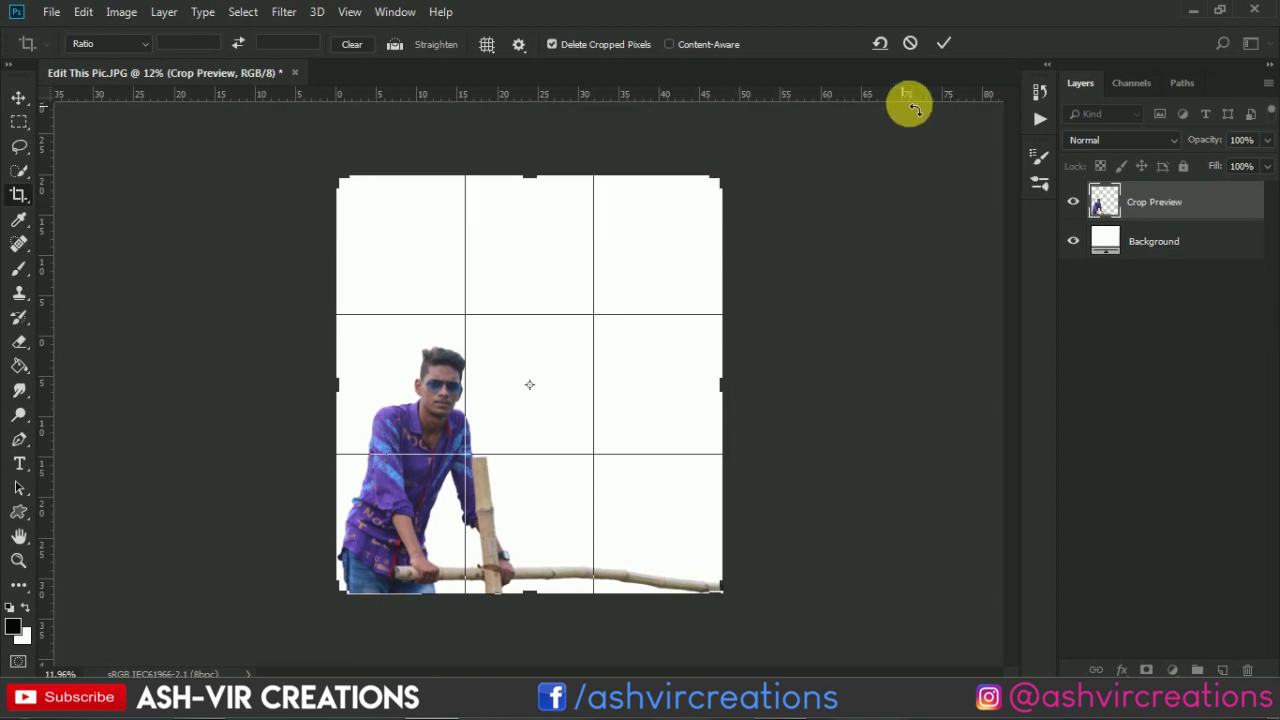
{"action": "left_click", "coordinate": [945, 42]}
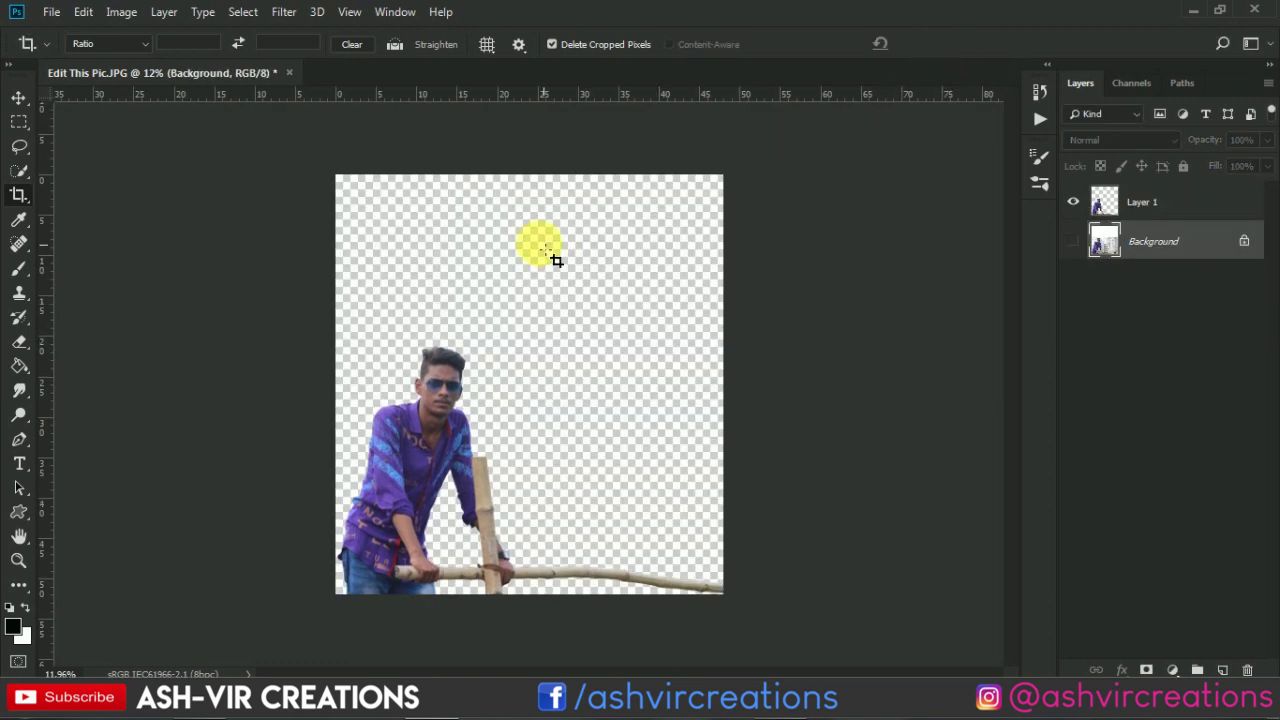
{"action": "key", "text": "v"}
{"action": "key", "text": "ctrl+0"}
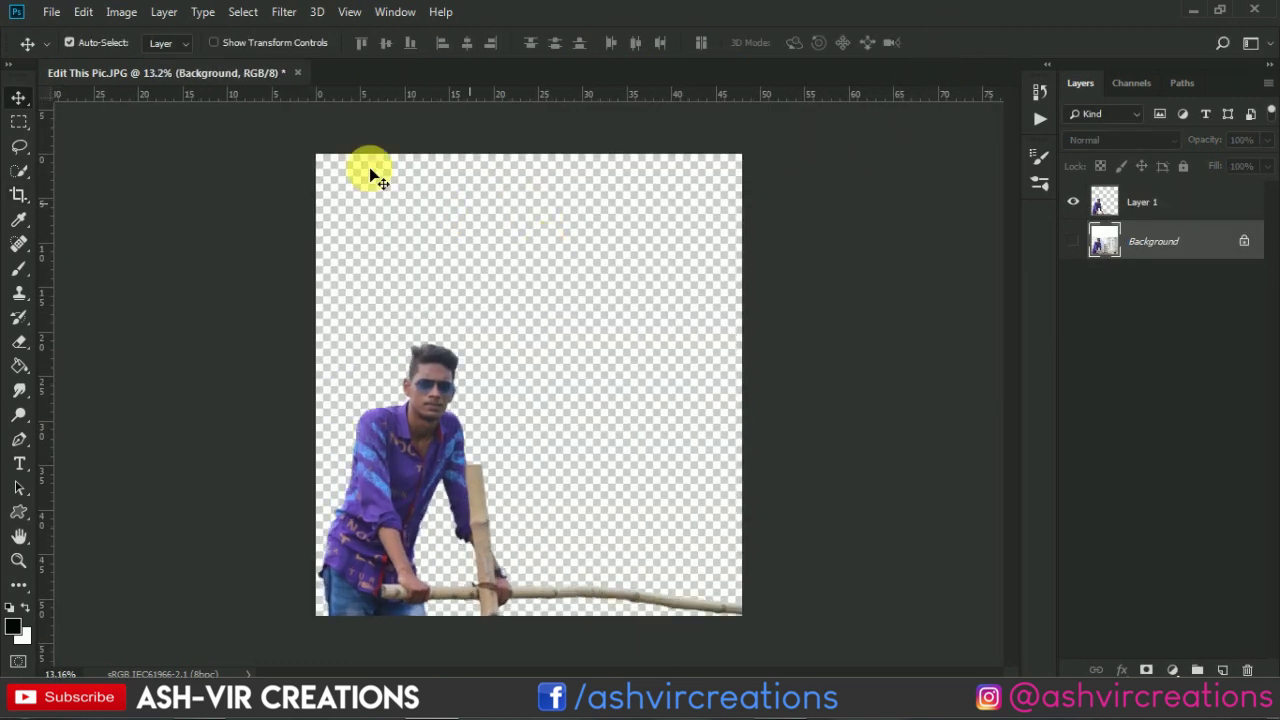
Open the image dirt-road-forest-landscape-163703 from the Desktop.
{"action": "left_click", "coordinate": [51, 12]}
{"action": "left_click", "coordinate": [75, 52]}
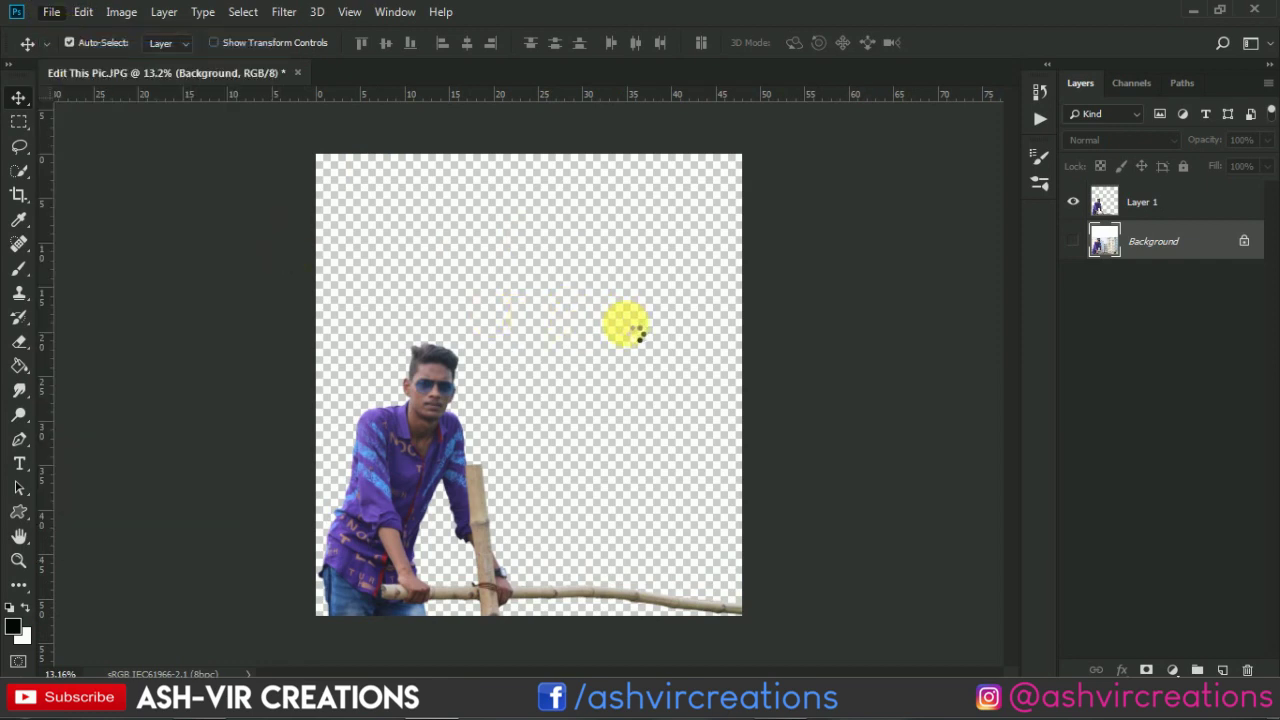
{"action": "scroll", "coordinate": [1045, 292], "scroll_direction": "down", "scroll_amount": 5}
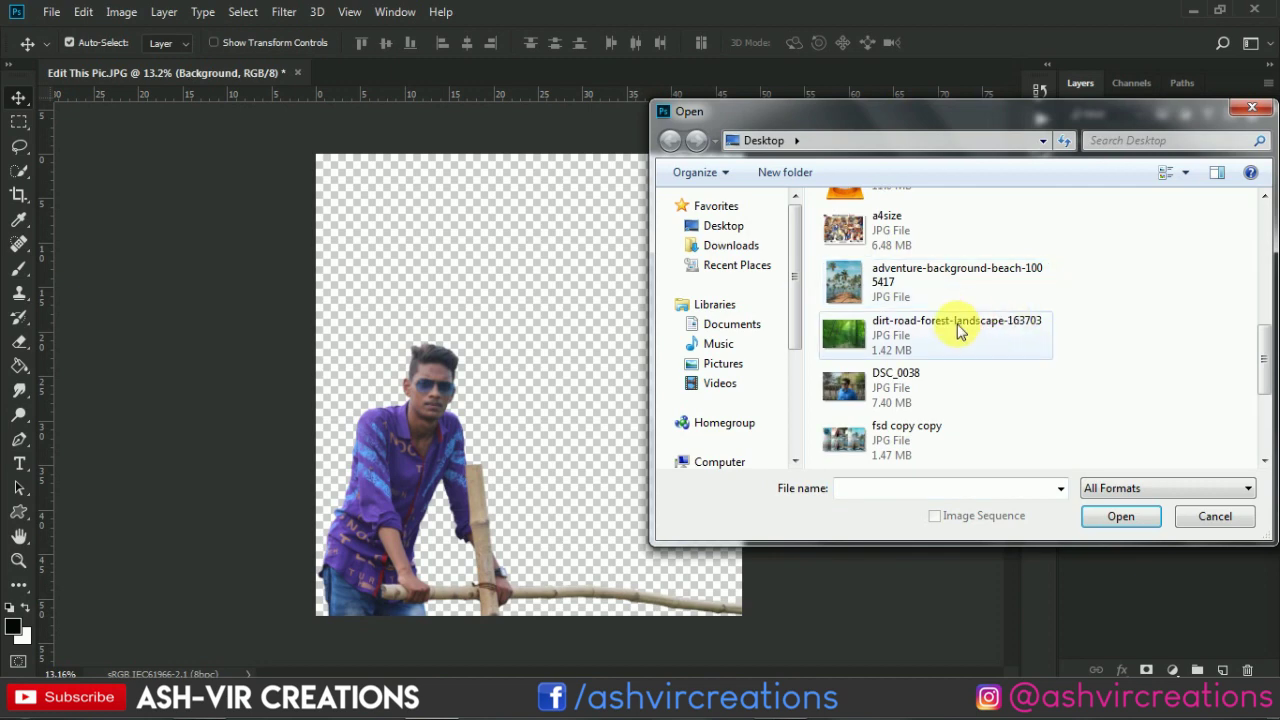
{"action": "double_click", "coordinate": [960, 330]}
Convert the forest image's Background to a regular layer and bring it into Edit This Pic.JPG behind the man.
{"action": "double_click", "coordinate": [1143, 198]}
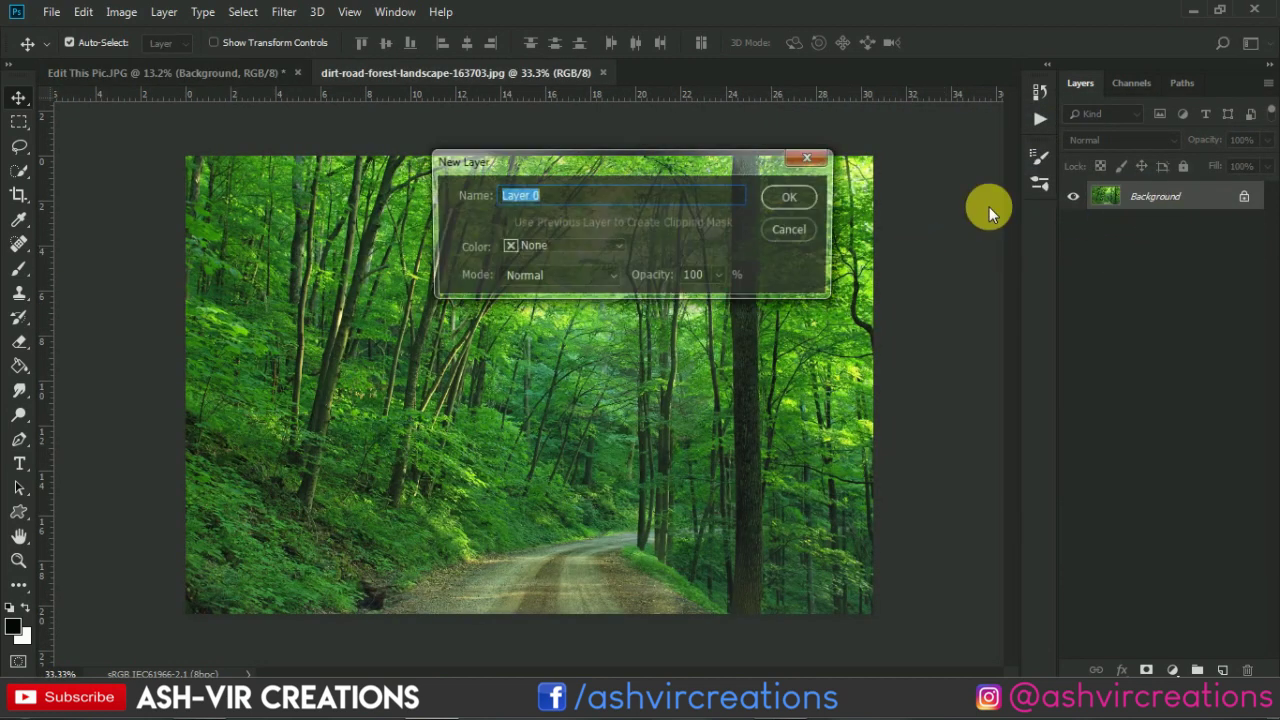
{"action": "left_click", "coordinate": [789, 197]}
{"action": "left_click_drag", "start_coordinate": [405, 255], "coordinate": [563, 329]}
Scale the forest layer to about 305% with Free Transform and shift it so the road sits behind the man.
{"action": "left_click", "coordinate": [84, 12]}
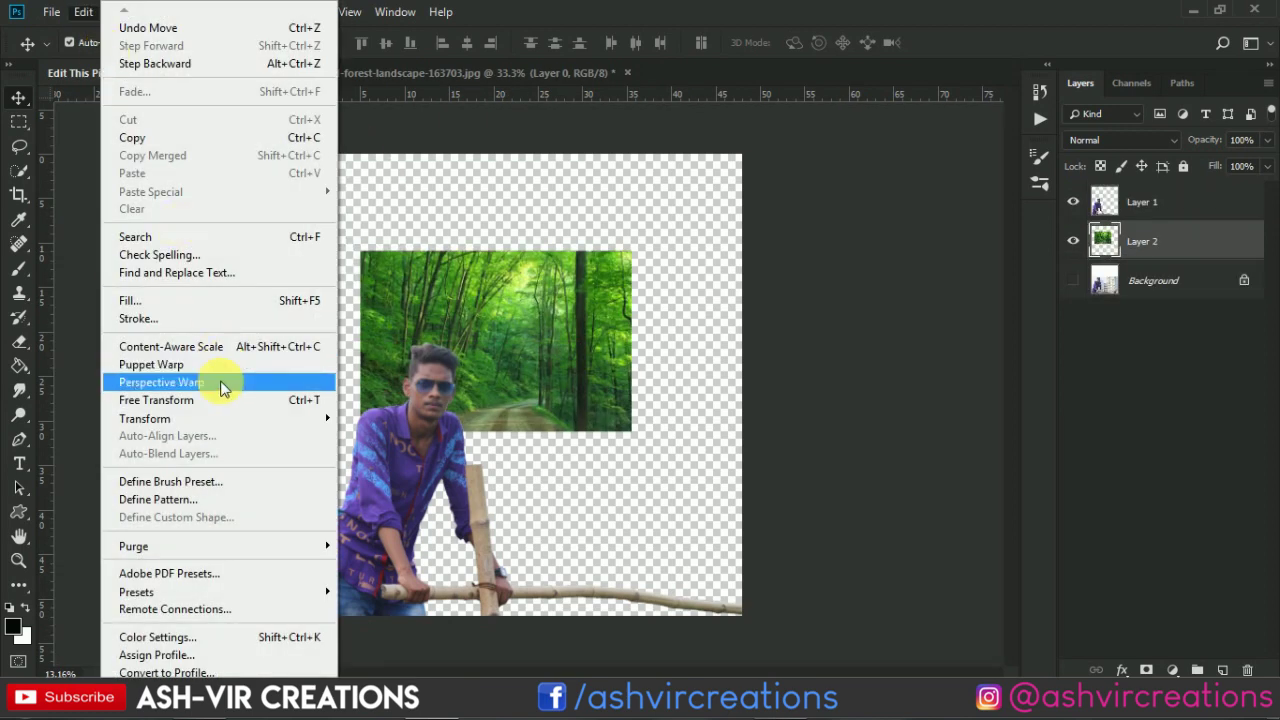
{"action": "left_click", "coordinate": [220, 400]}
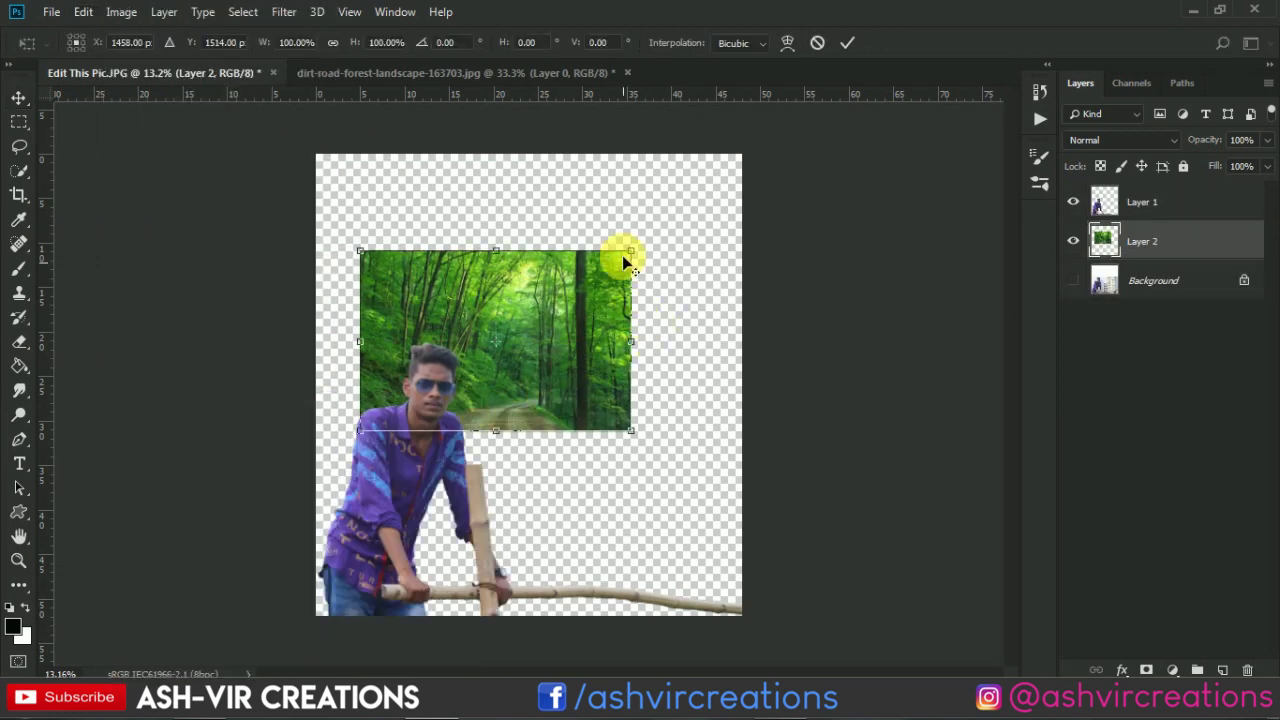
{"action": "left_click_drag", "start_coordinate": [638, 258], "coordinate": [920, 94]}
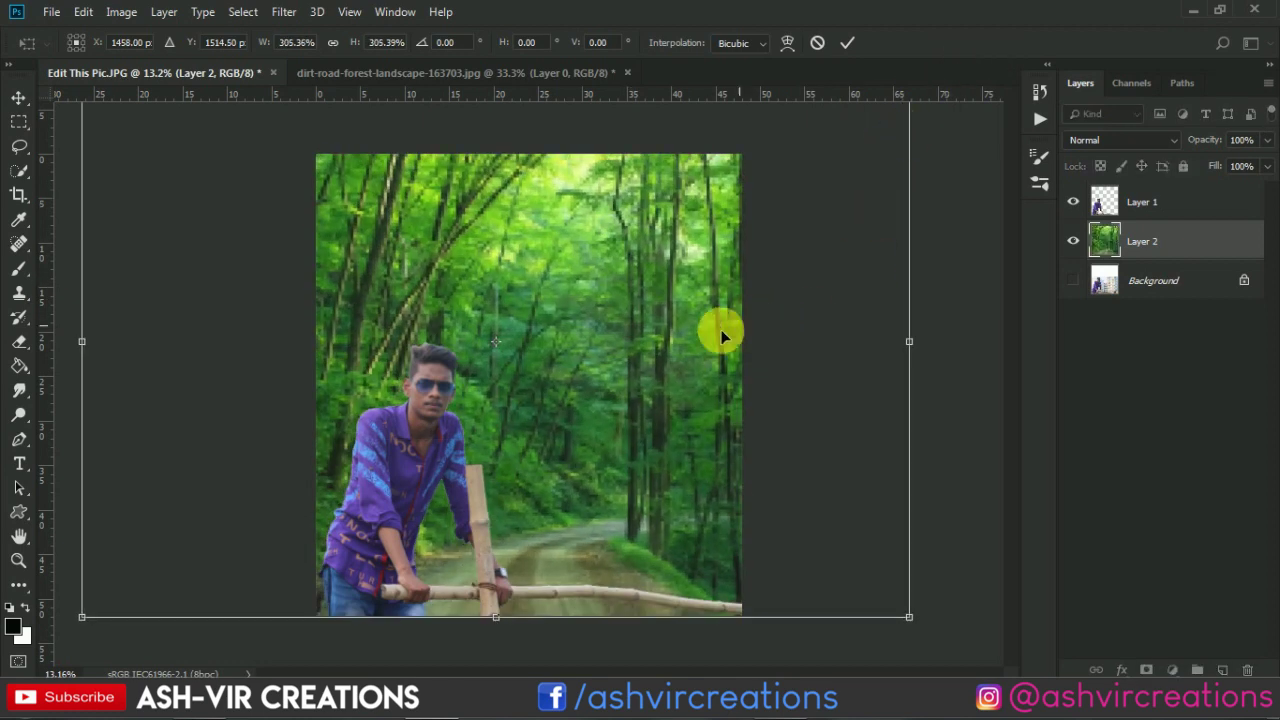
{"action": "left_click_drag", "start_coordinate": [721, 329], "coordinate": [615, 351]}
{"action": "key", "text": "Return"}
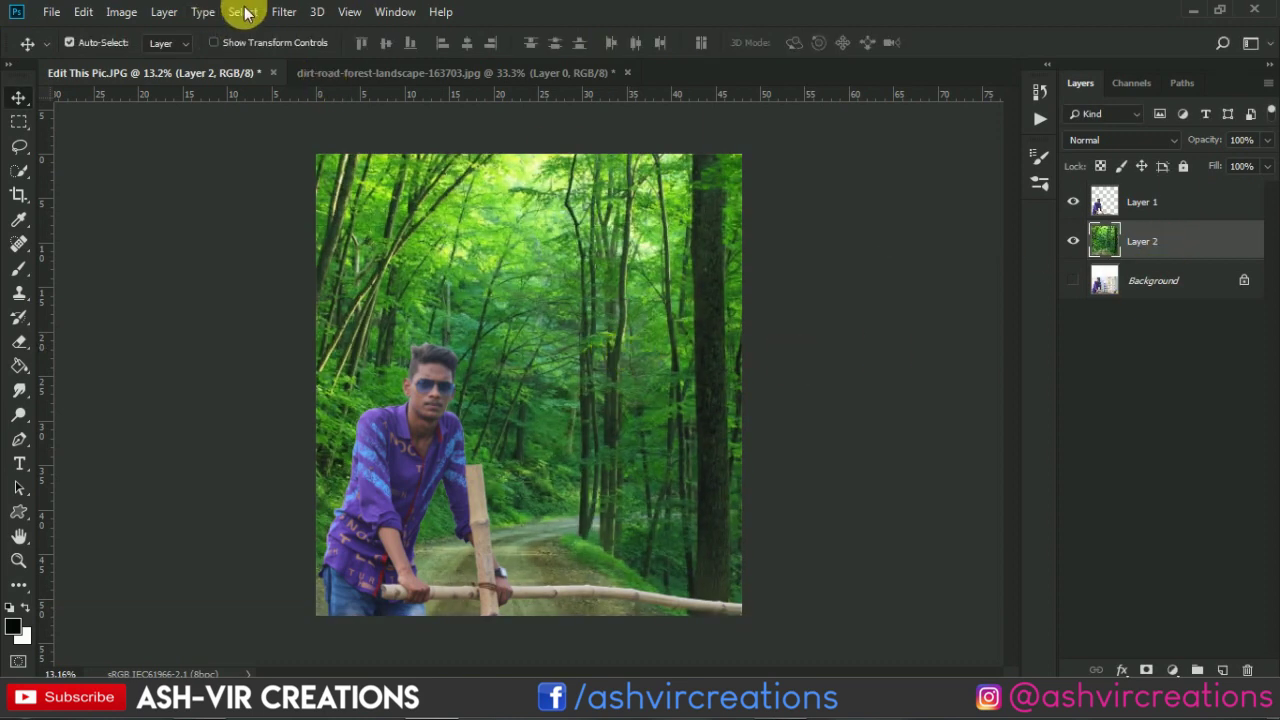
{"action": "left_click", "coordinate": [281, 11]}
{"action": "mouse_move", "coordinate": [322, 222]}
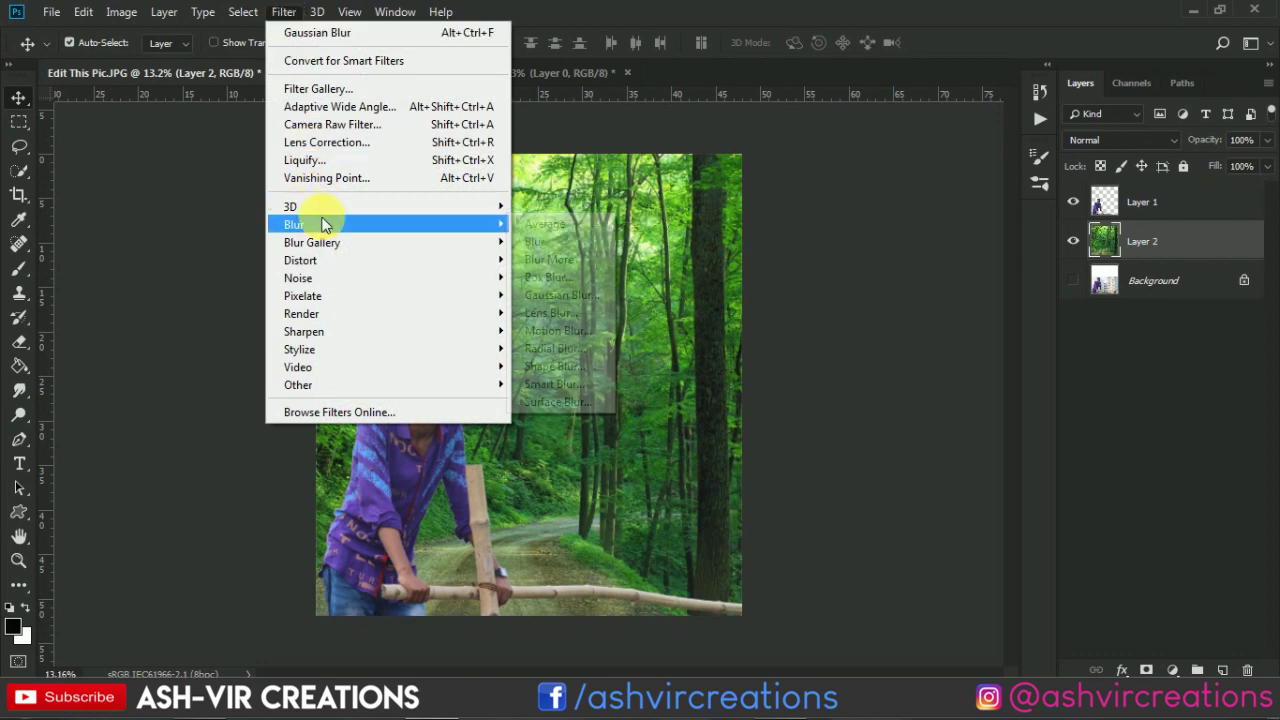
{"action": "left_click", "coordinate": [605, 120]}
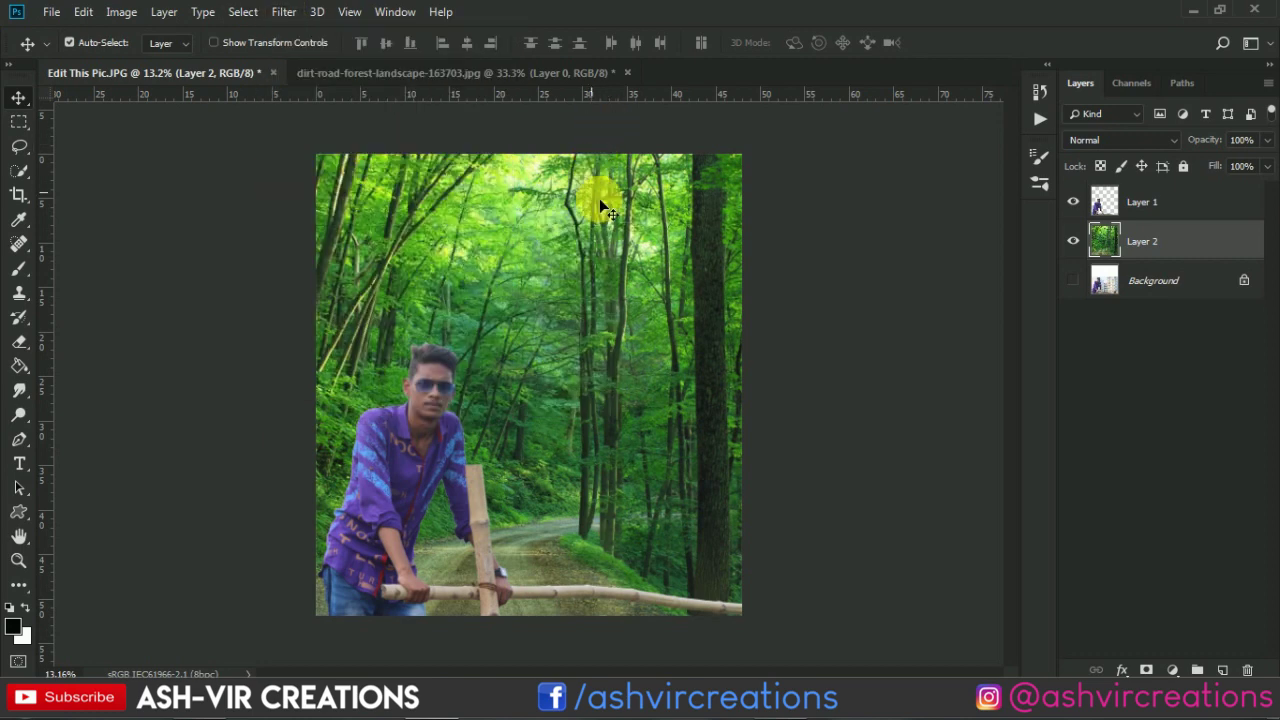
Open the wooden_farm_gate PNG image from the Desktop.
{"action": "left_click", "coordinate": [52, 12]}
{"action": "left_click", "coordinate": [75, 45]}
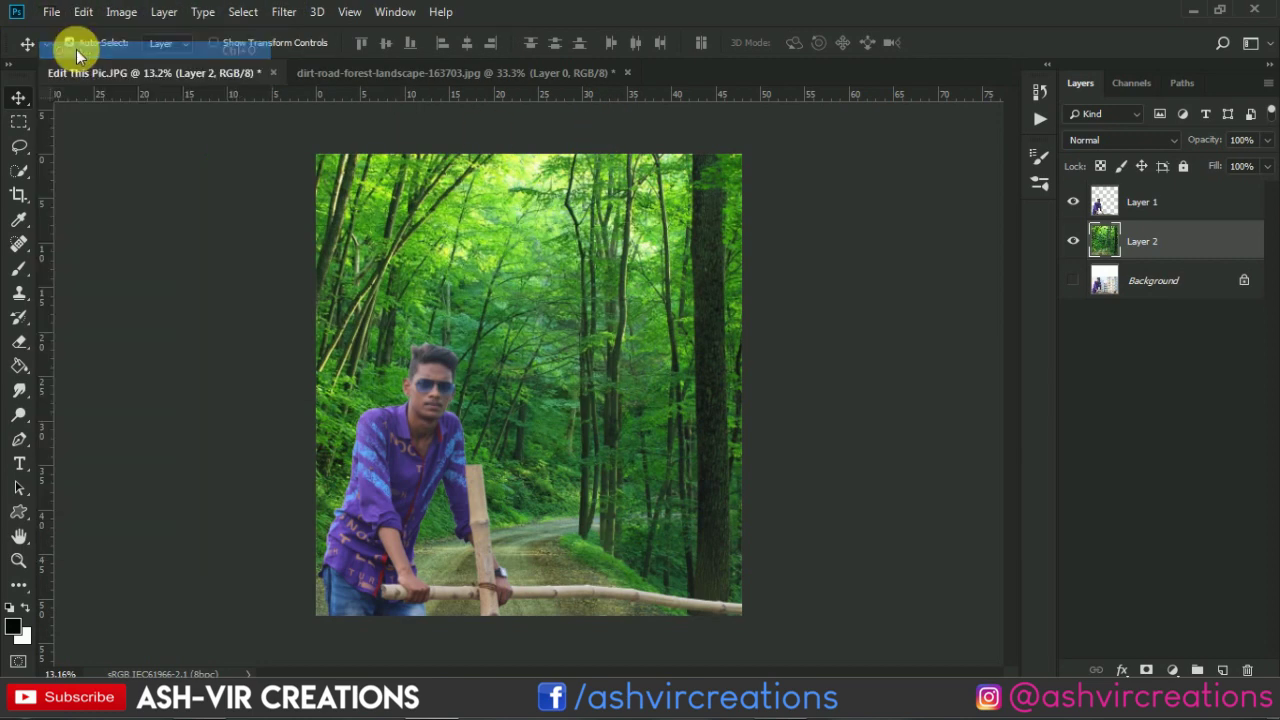
{"action": "scroll", "coordinate": [1051, 302], "scroll_direction": "down", "scroll_amount": 5}
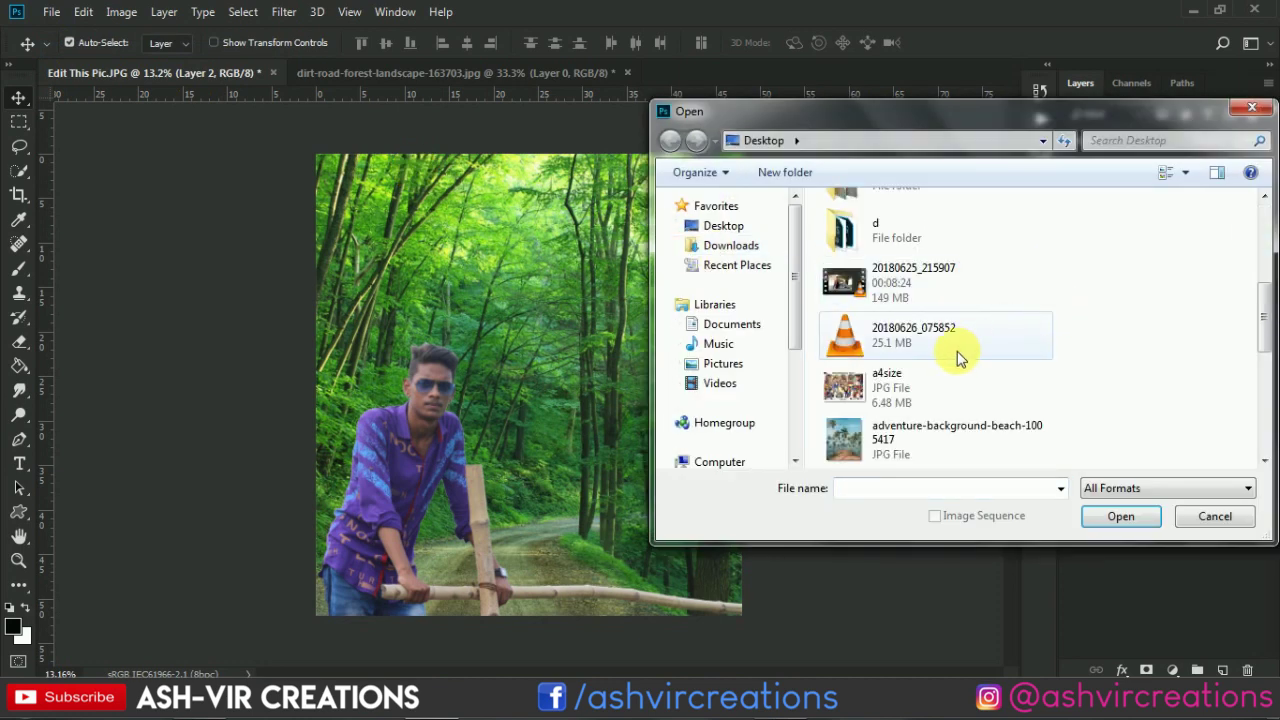
{"action": "scroll", "coordinate": [958, 356], "scroll_direction": "down", "scroll_amount": 3}
{"action": "double_click", "coordinate": [925, 435]}
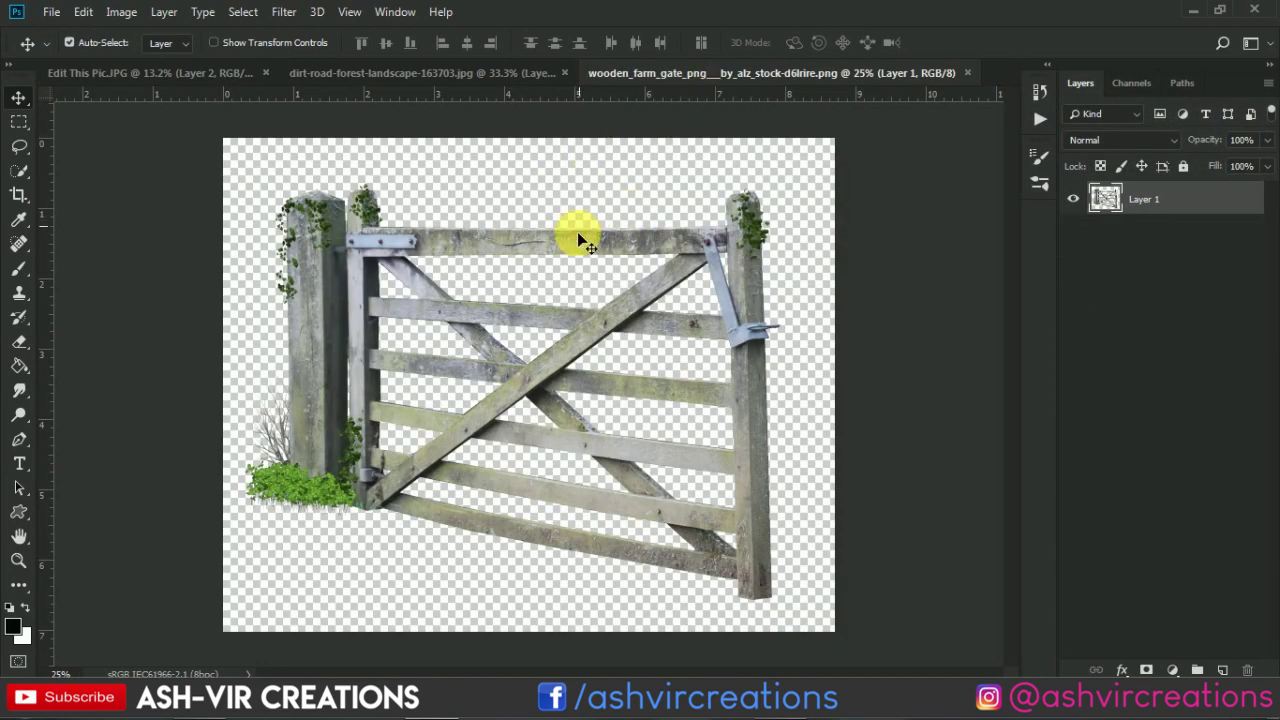
Bring the wooden gate into Edit This Pic.JPG and position it in the lower-right corner of the picture behind the bamboo rail.
{"action": "left_click_drag", "start_coordinate": [578, 240], "coordinate": [632, 584]}
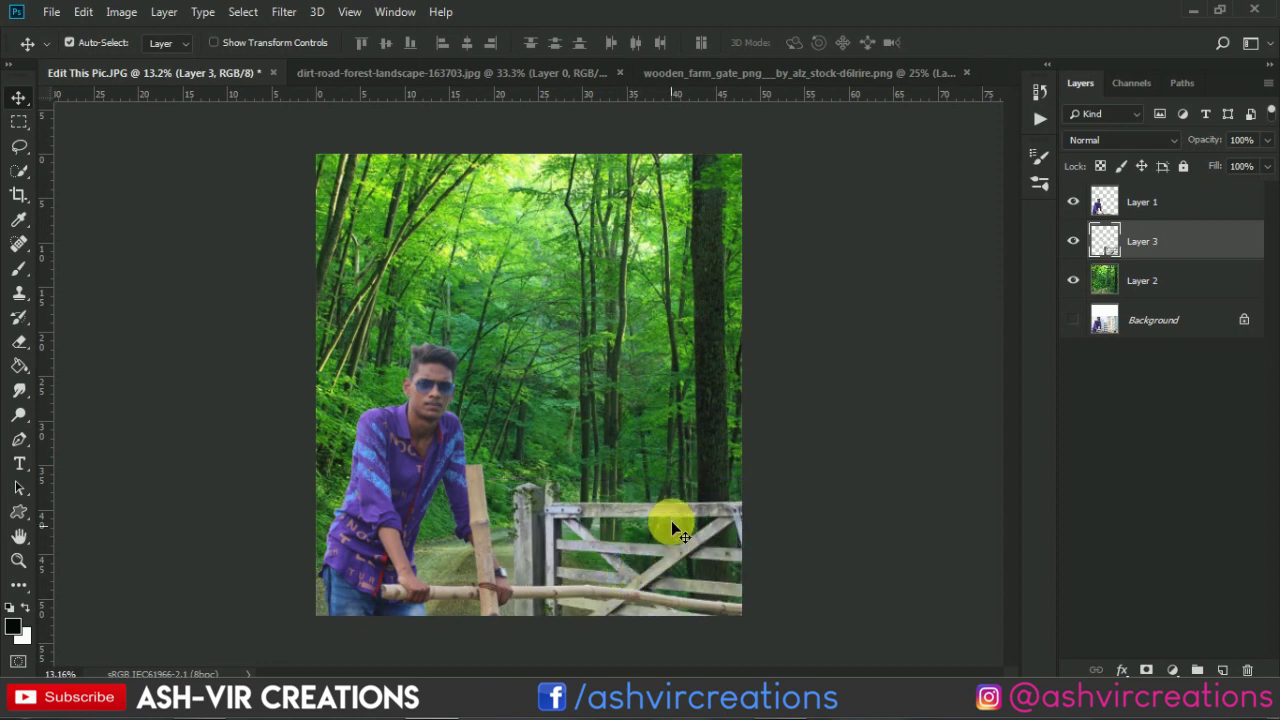
{"action": "left_click_drag", "start_coordinate": [680, 510], "coordinate": [702, 536]}
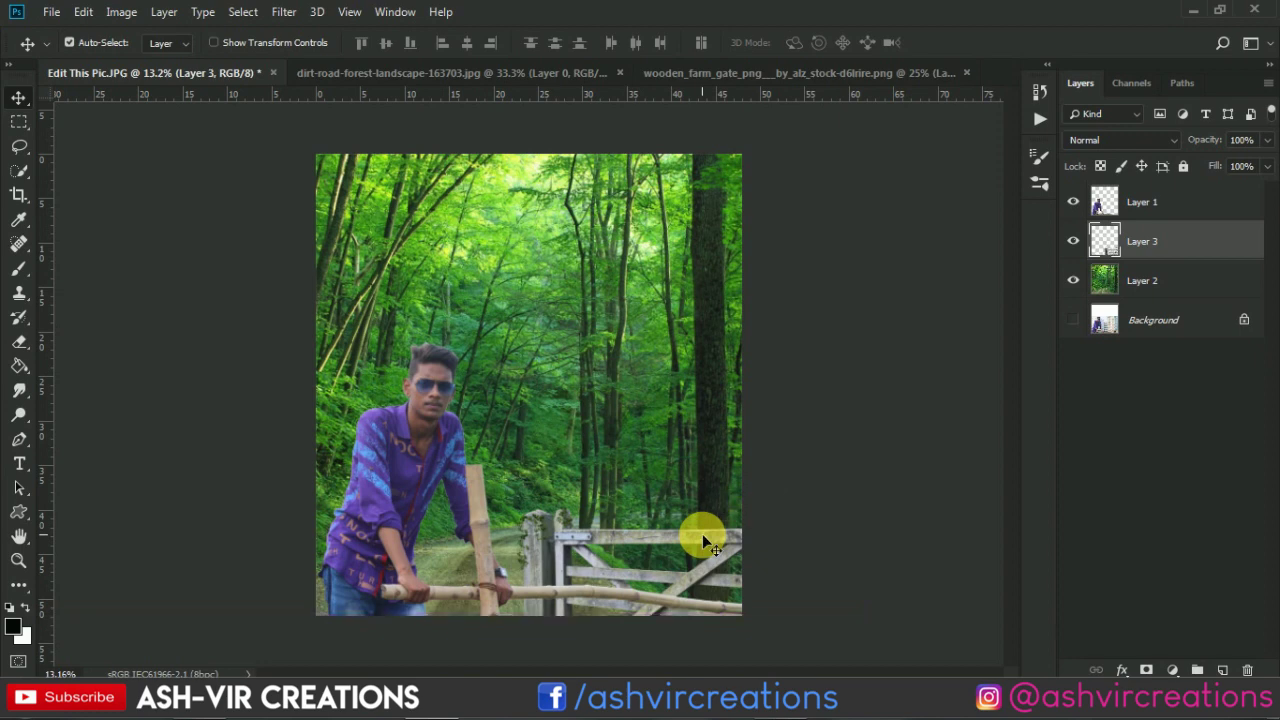
{"action": "scroll", "coordinate": [702, 536], "scroll_direction": "down", "scroll_amount": 2}
{"action": "scroll", "coordinate": [705, 543], "scroll_direction": "up", "scroll_amount": 1}
{"action": "left_click_drag", "start_coordinate": [705, 545], "coordinate": [653, 540]}
Flip the wooden gate layer horizontally with Free Transform and apply the transformation.
{"action": "key", "text": "ctrl+t"}
{"action": "right_click", "coordinate": [709, 560]}
{"action": "left_click", "coordinate": [747, 535]}
{"action": "key", "text": "Return"}
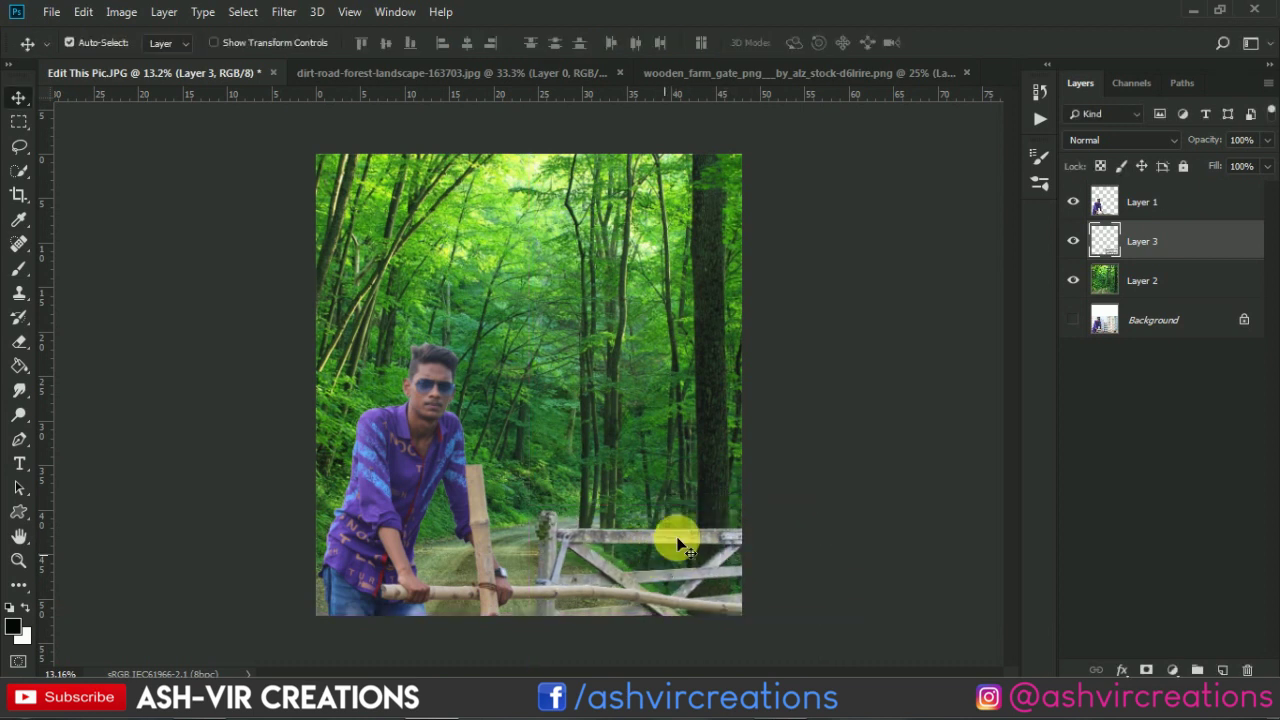
Select the forest layer, Layer 2, and apply a Gaussian Blur with a radius of about 30 pixels.
{"action": "right_click", "coordinate": [607, 317]}
{"action": "left_click", "coordinate": [616, 324]}
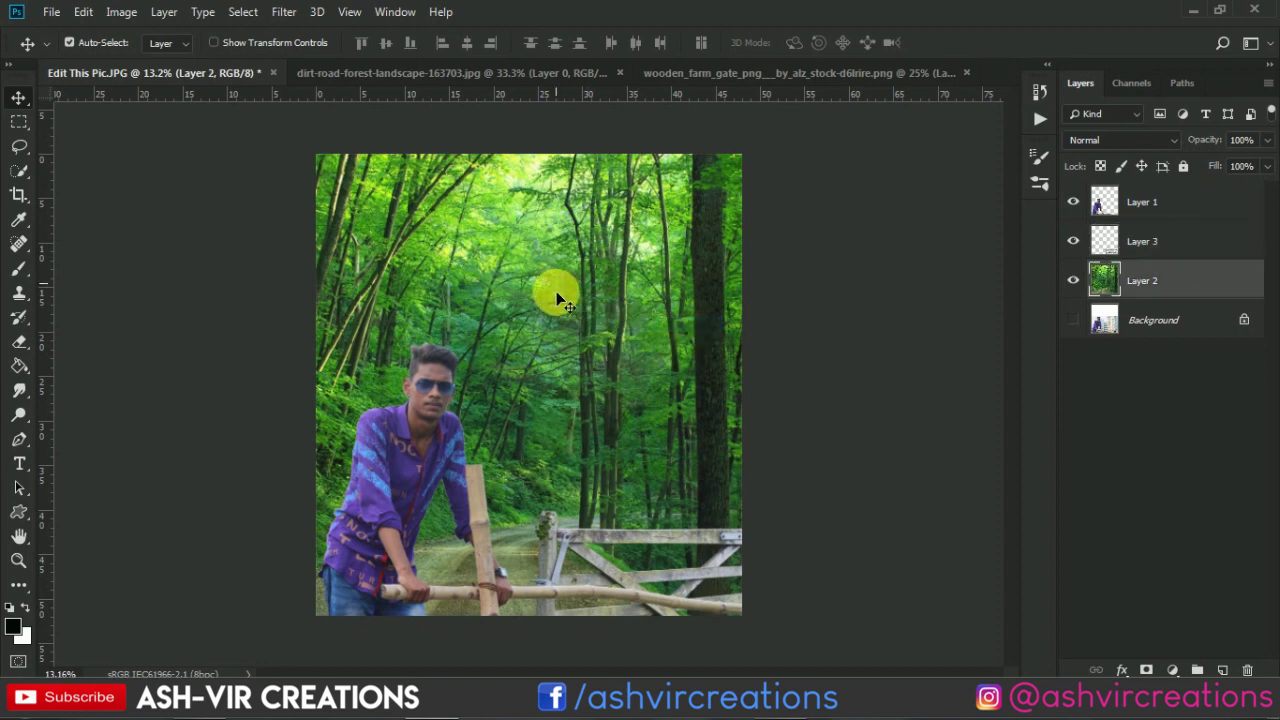
{"action": "left_click", "coordinate": [284, 20]}
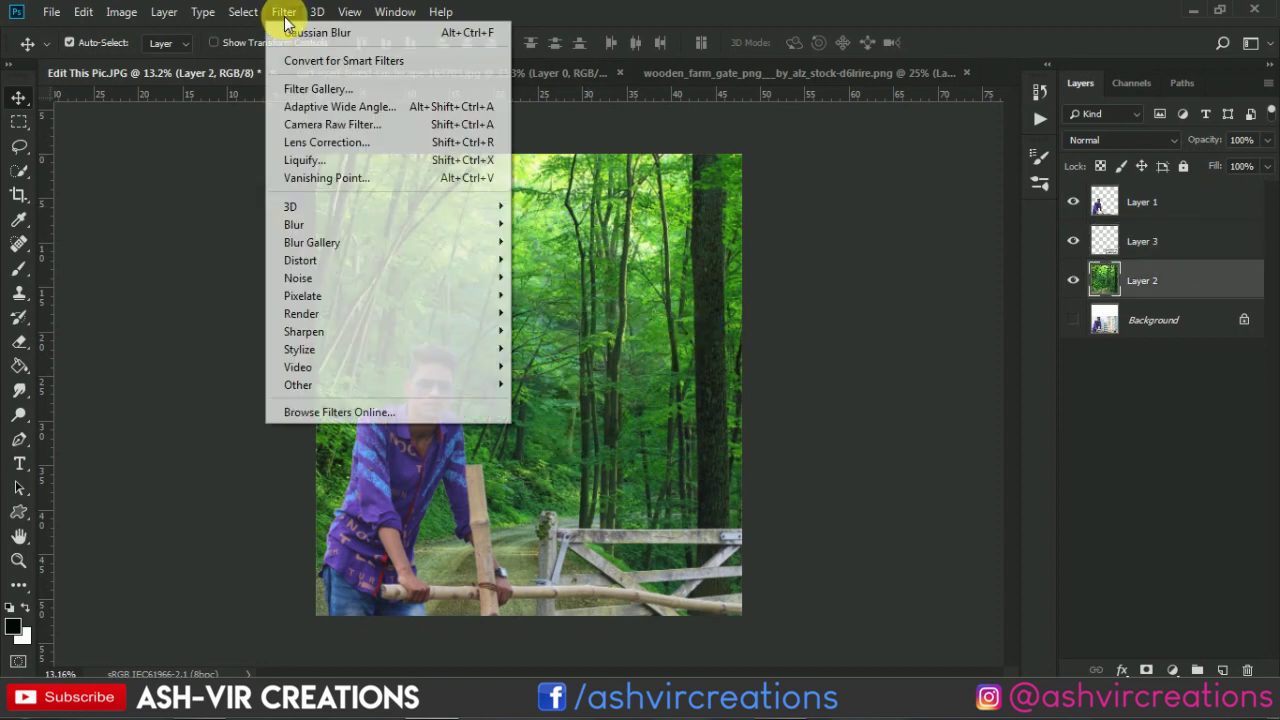
{"action": "mouse_move", "coordinate": [308, 232]}
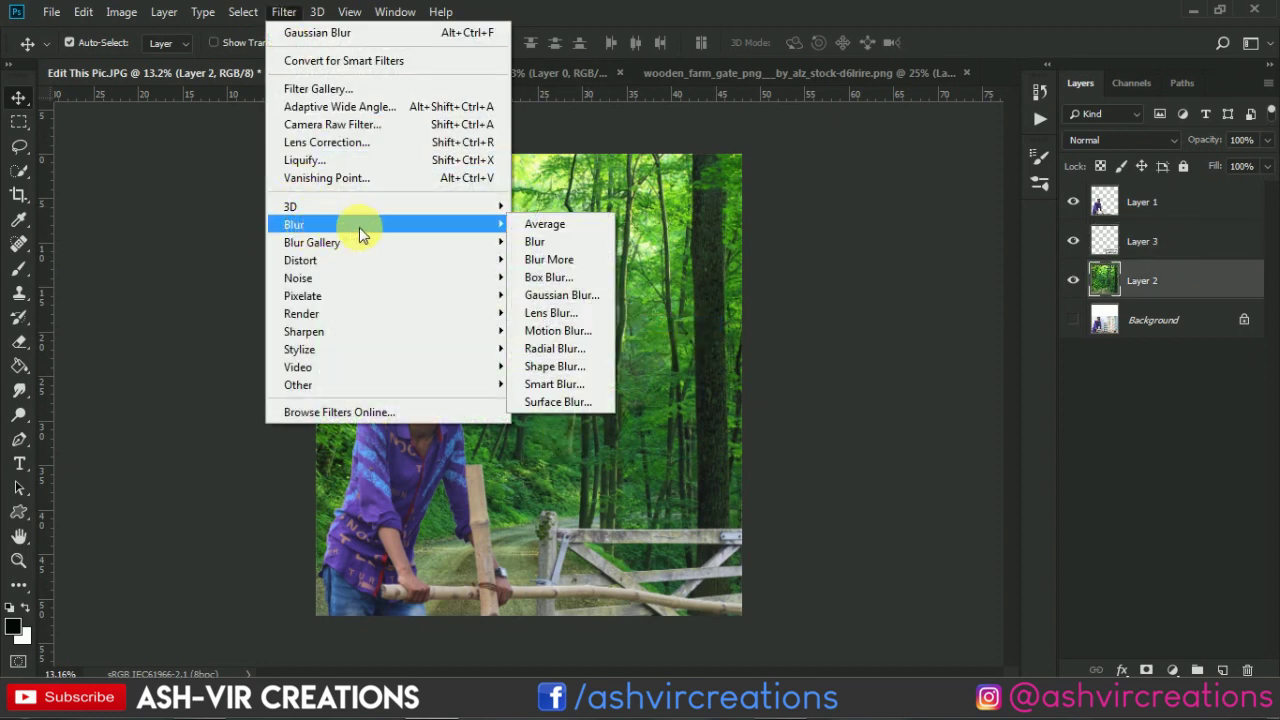
{"action": "left_click", "coordinate": [560, 295]}
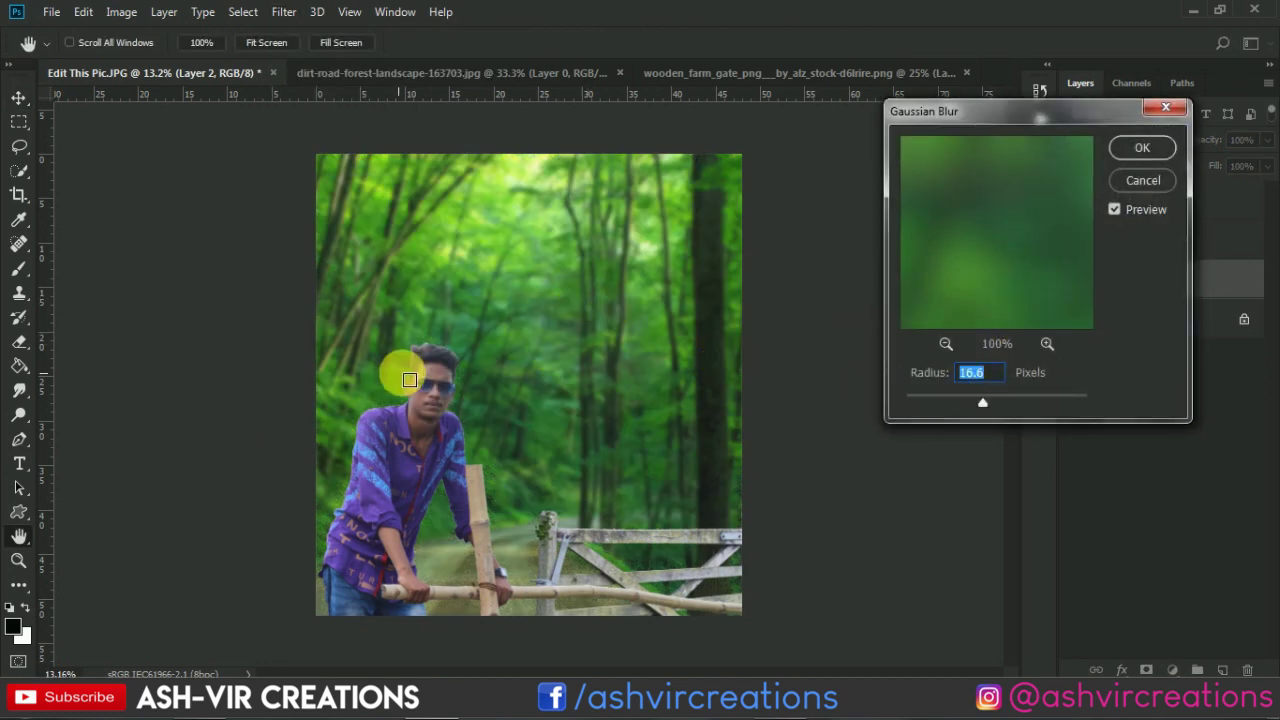
{"action": "left_click_drag", "start_coordinate": [991, 403], "coordinate": [1001, 403]}
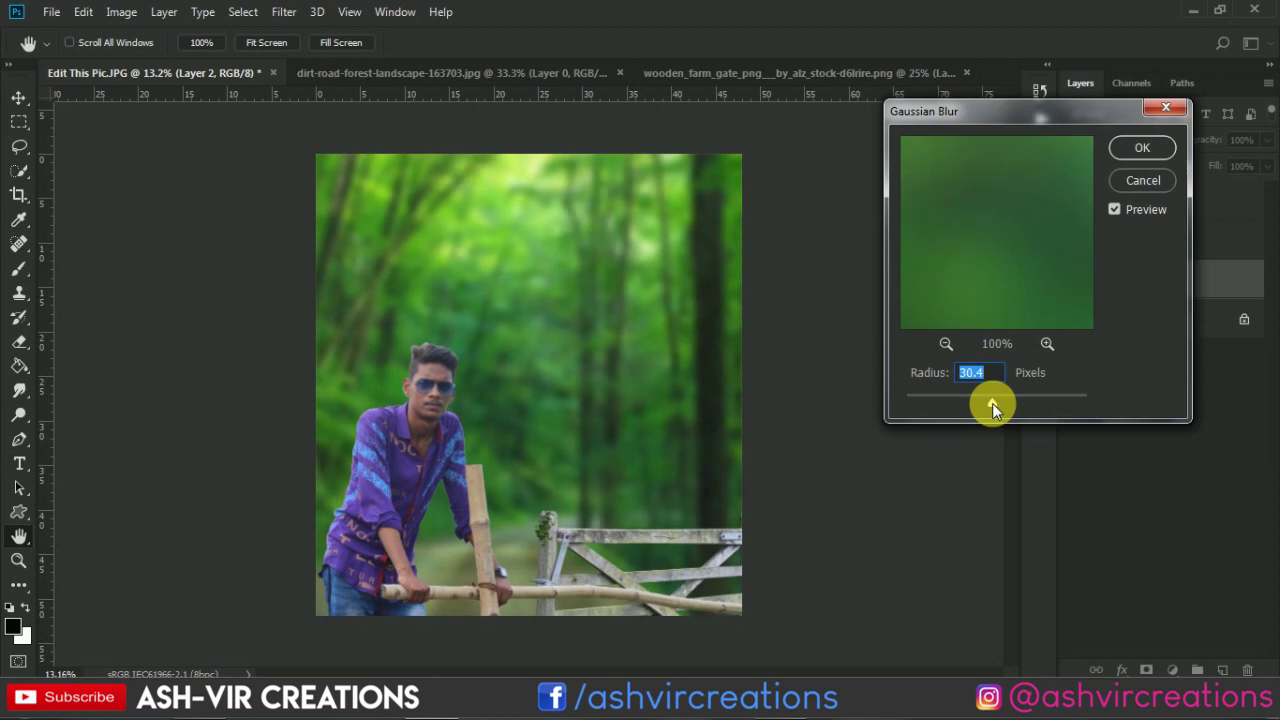
{"action": "left_click", "coordinate": [1142, 150]}
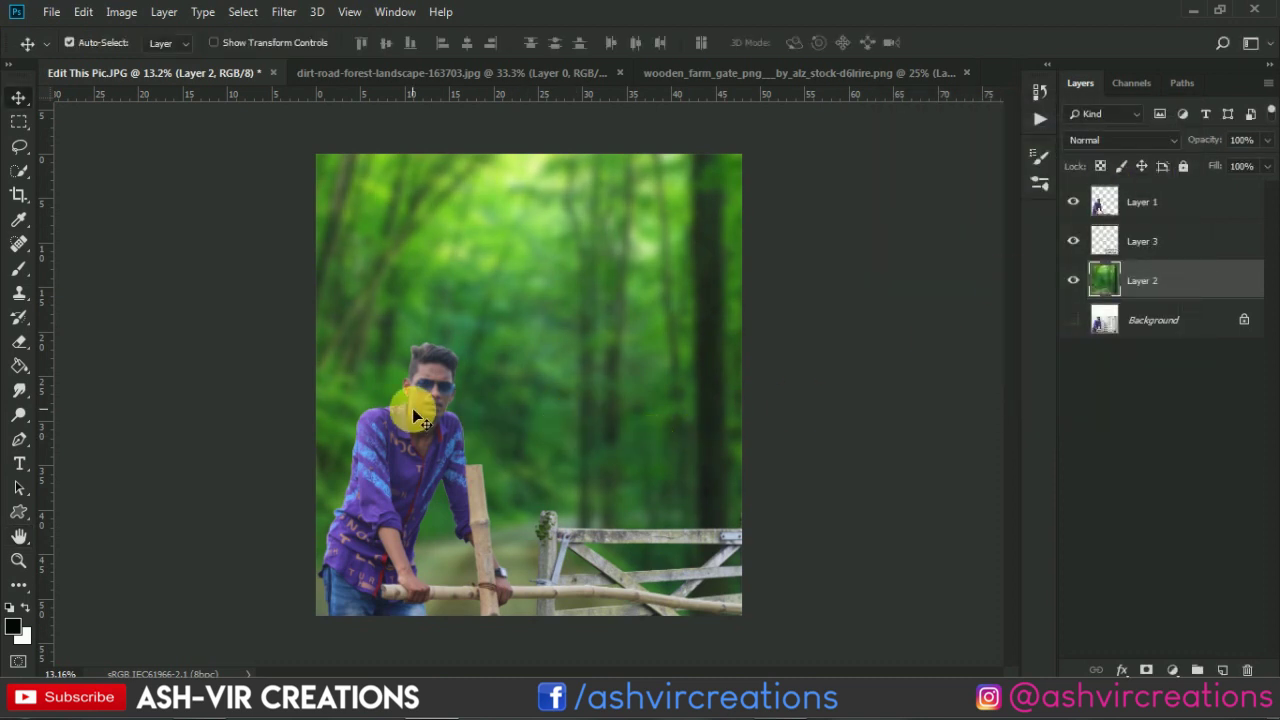
Inspect the blurred background around the man and the gate, and undo the Gaussian Blur.
{"action": "key", "text": "ctrl+plus"}
{"action": "scroll", "coordinate": [425, 507], "scroll_direction": "up", "scroll_amount": 1}
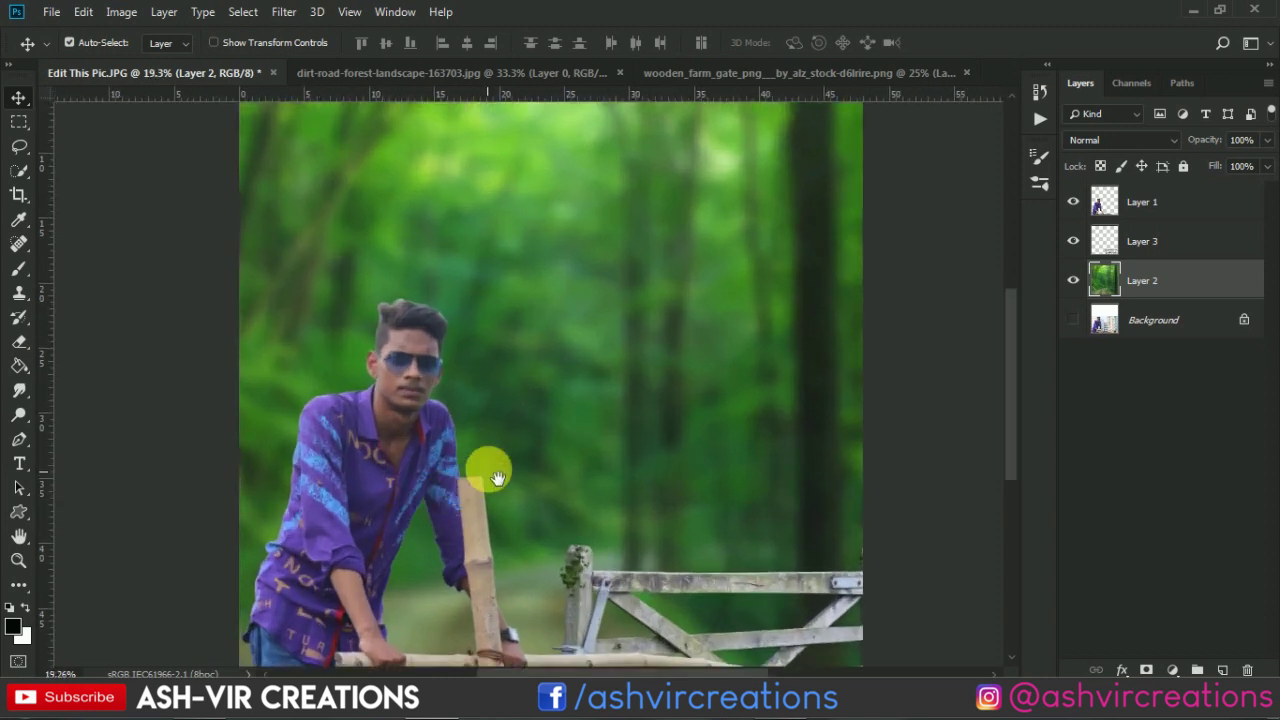
{"action": "left_click_drag", "start_coordinate": [498, 478], "coordinate": [535, 328]}
{"action": "key", "text": "ctrl+z"}
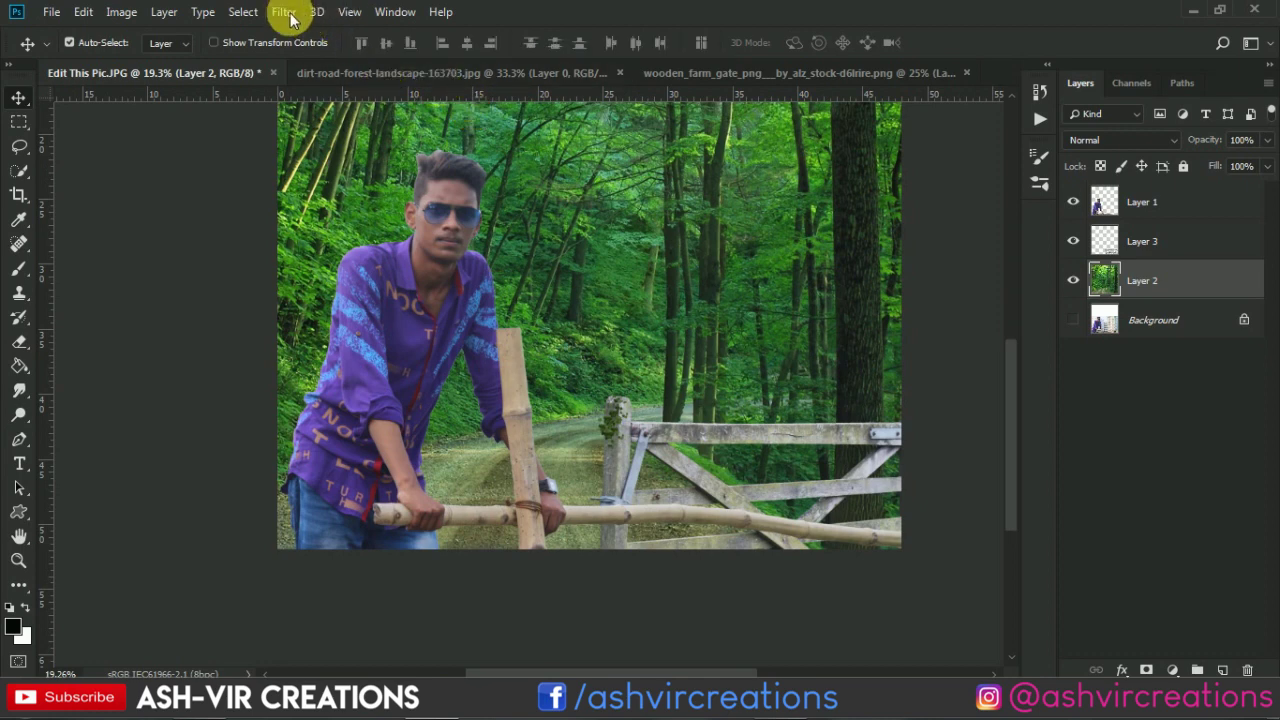
Duplicate the forest layer as Layer 2 copy within the same document.
{"action": "right_click", "coordinate": [1135, 268]}
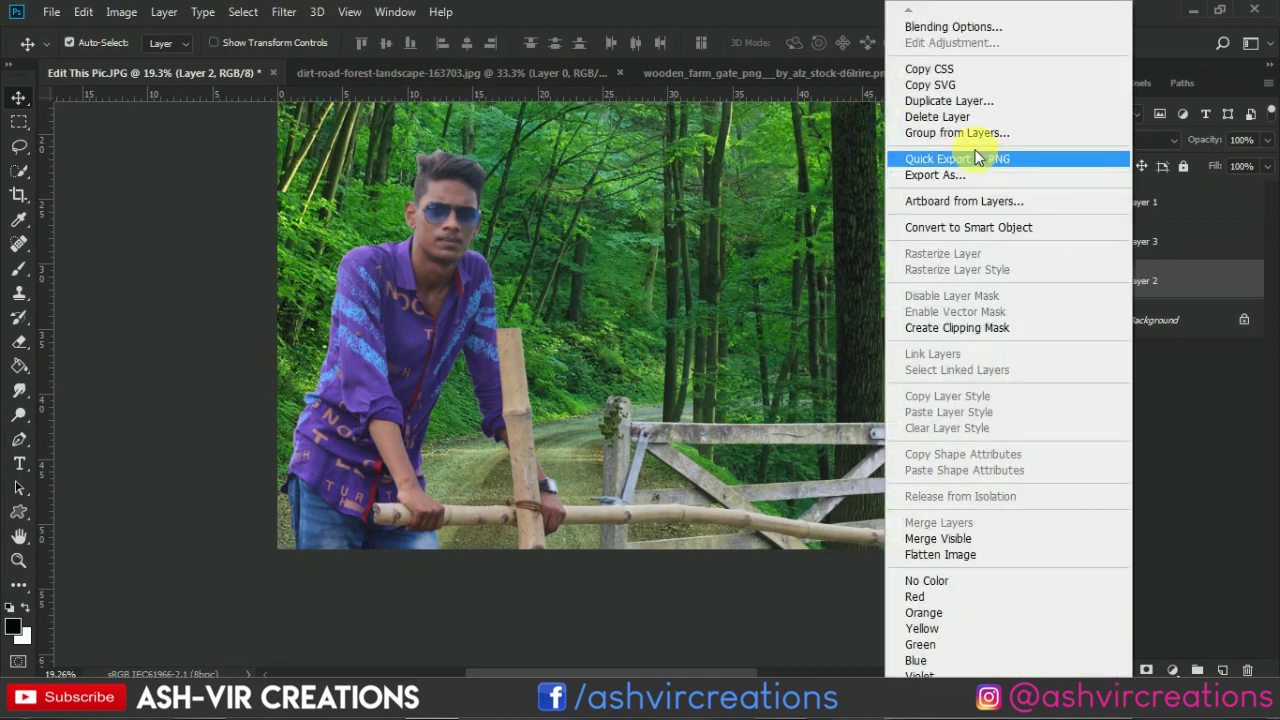
{"action": "left_click", "coordinate": [952, 103]}
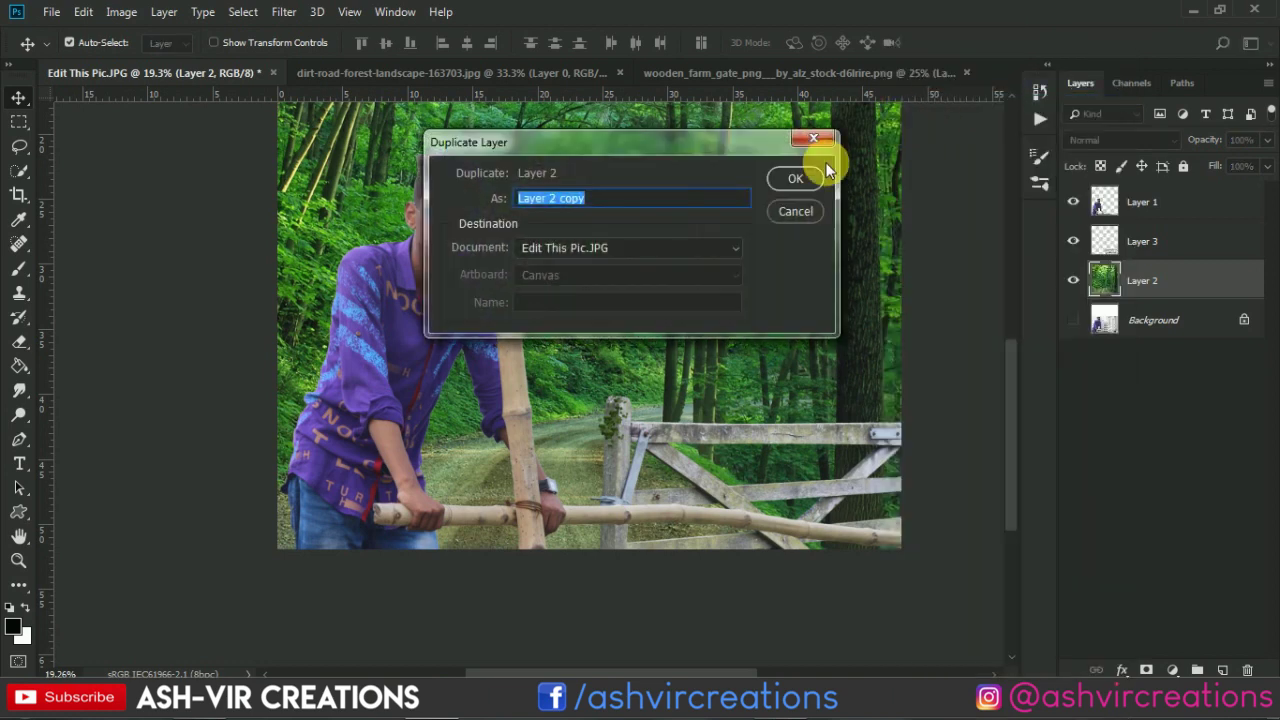
{"action": "left_click", "coordinate": [791, 177]}
Apply a Gaussian Blur of 29.1 pixels to Layer 2 copy and add a layer mask to it.
{"action": "left_click", "coordinate": [284, 11]}
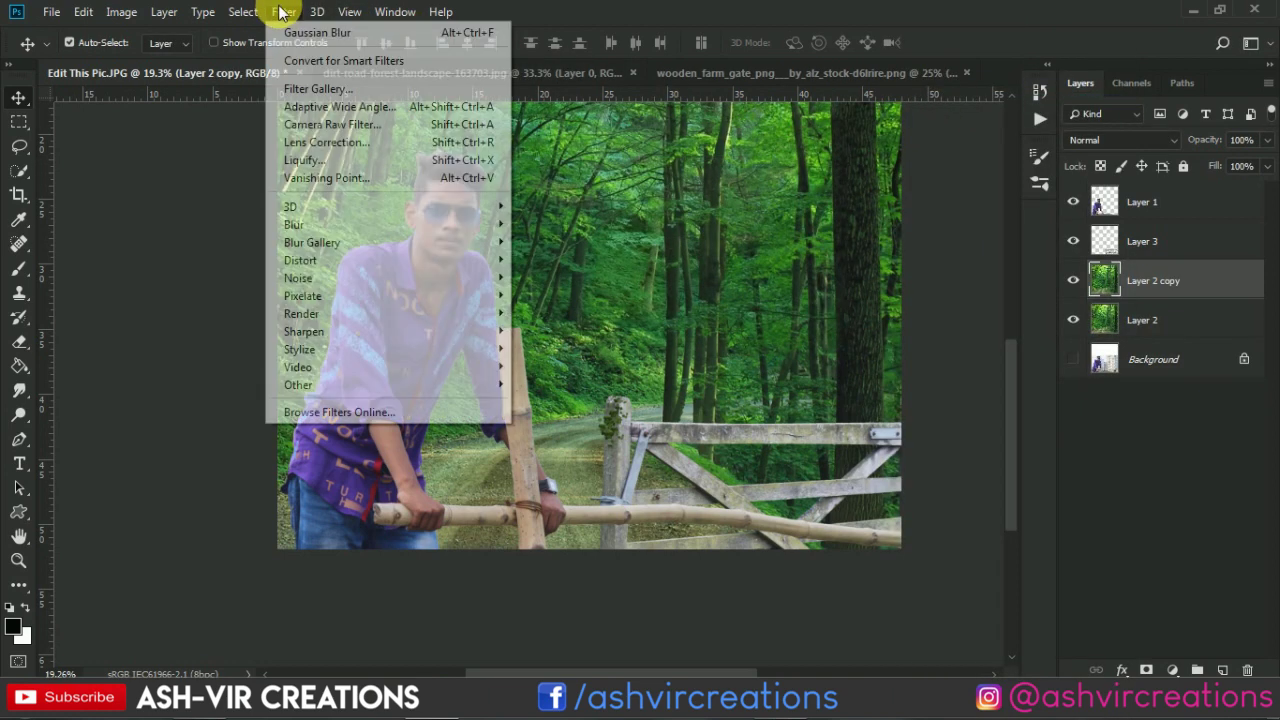
{"action": "mouse_move", "coordinate": [306, 224]}
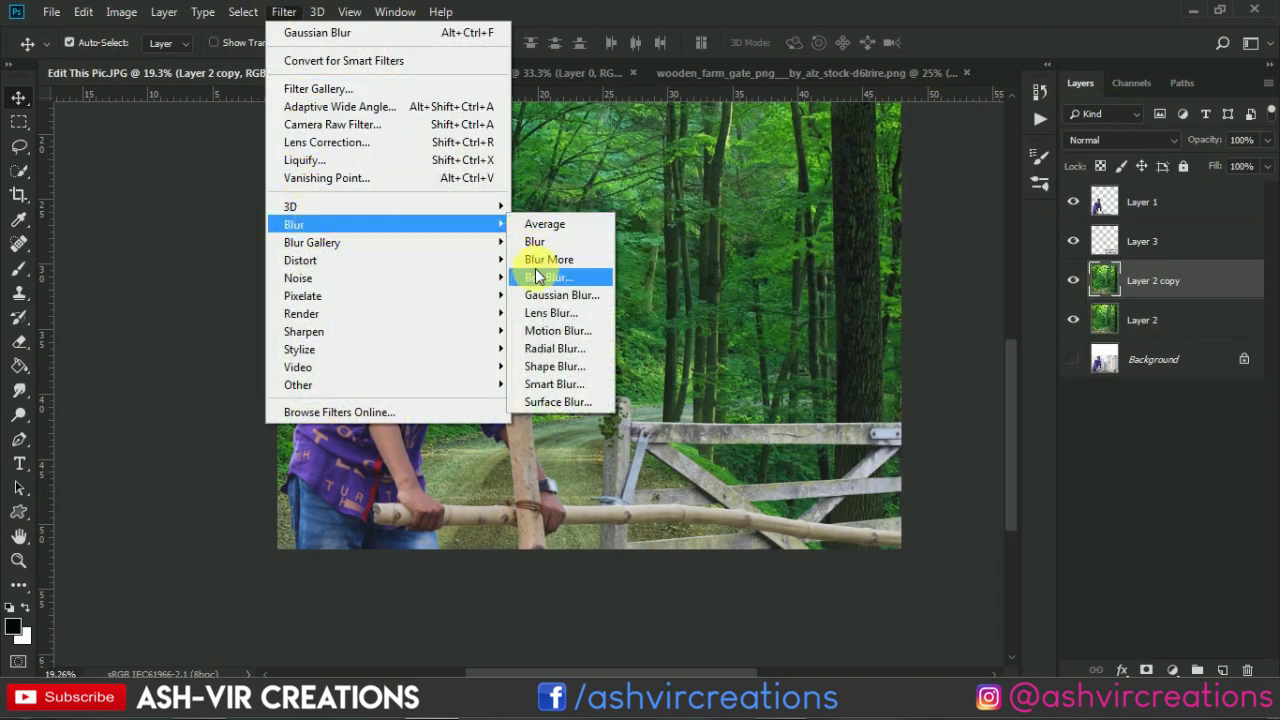
{"action": "left_click", "coordinate": [548, 295]}
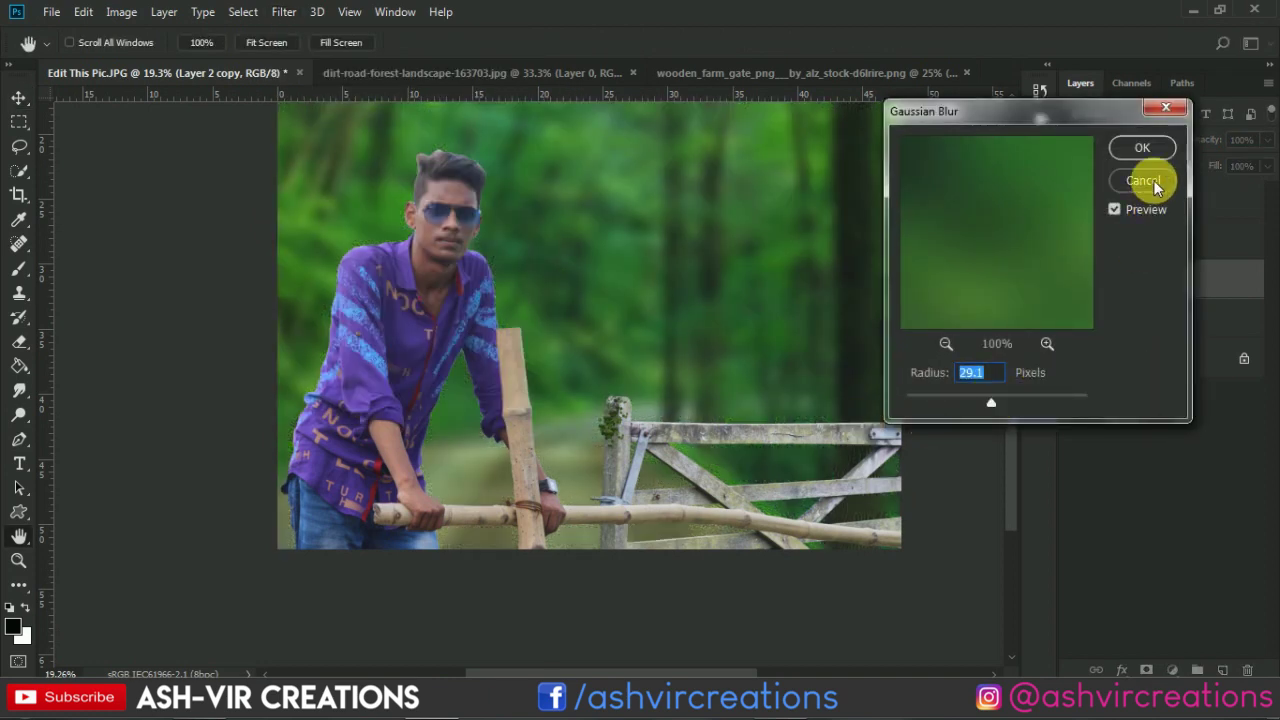
{"action": "left_click", "coordinate": [1142, 147]}
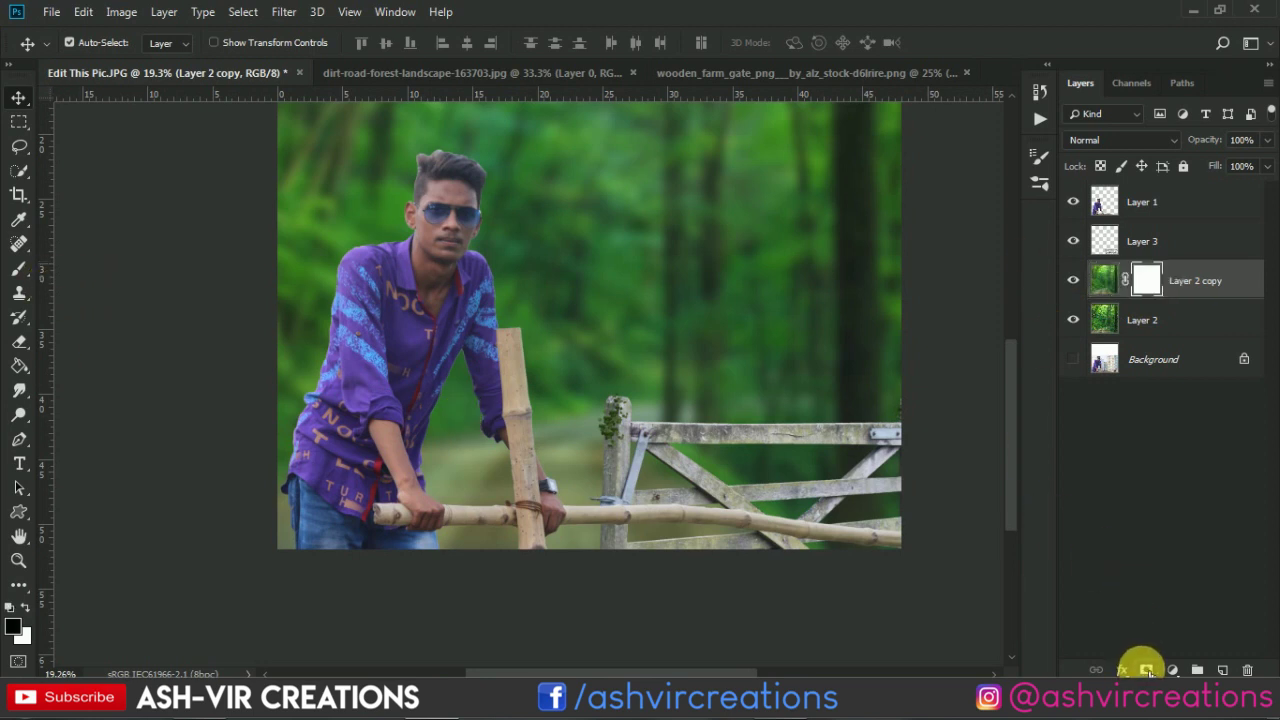
Paint black on the Layer 2 copy mask with a 1300 px soft brush along the lower edge to reveal the sharp ground.
{"action": "left_click", "coordinate": [19, 268]}
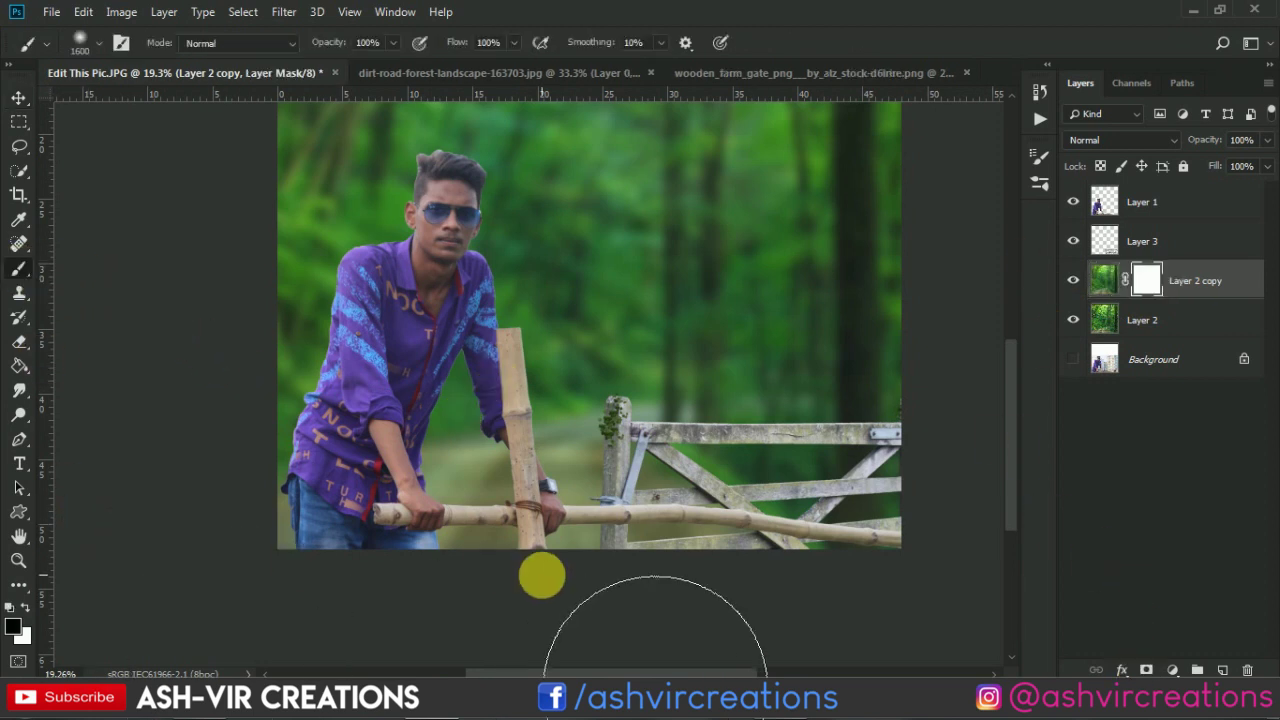
{"action": "scroll", "coordinate": [541, 576], "scroll_direction": "down", "scroll_amount": 3}
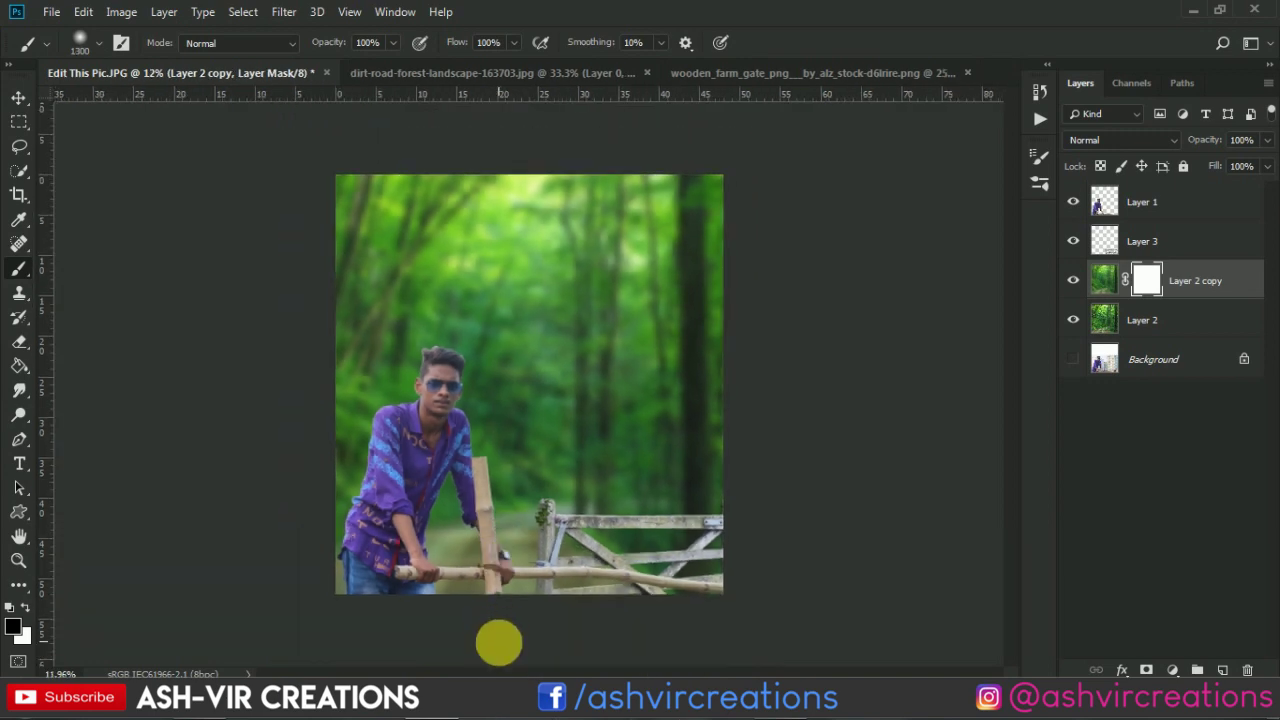
{"action": "scroll", "coordinate": [557, 491], "scroll_direction": "up", "scroll_amount": 3}
{"action": "left_click_drag", "start_coordinate": [557, 406], "coordinate": [571, 186]}
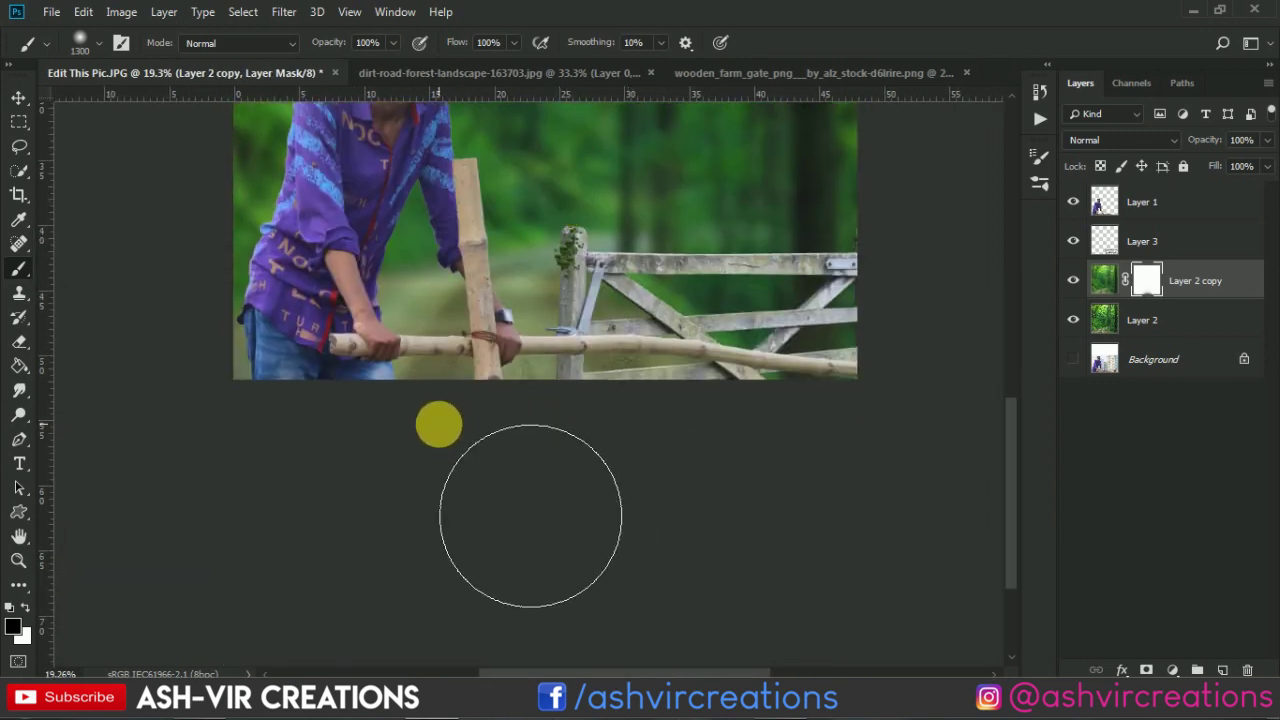
{"action": "left_click", "coordinate": [406, 434]}
{"action": "left_click", "coordinate": [306, 442]}
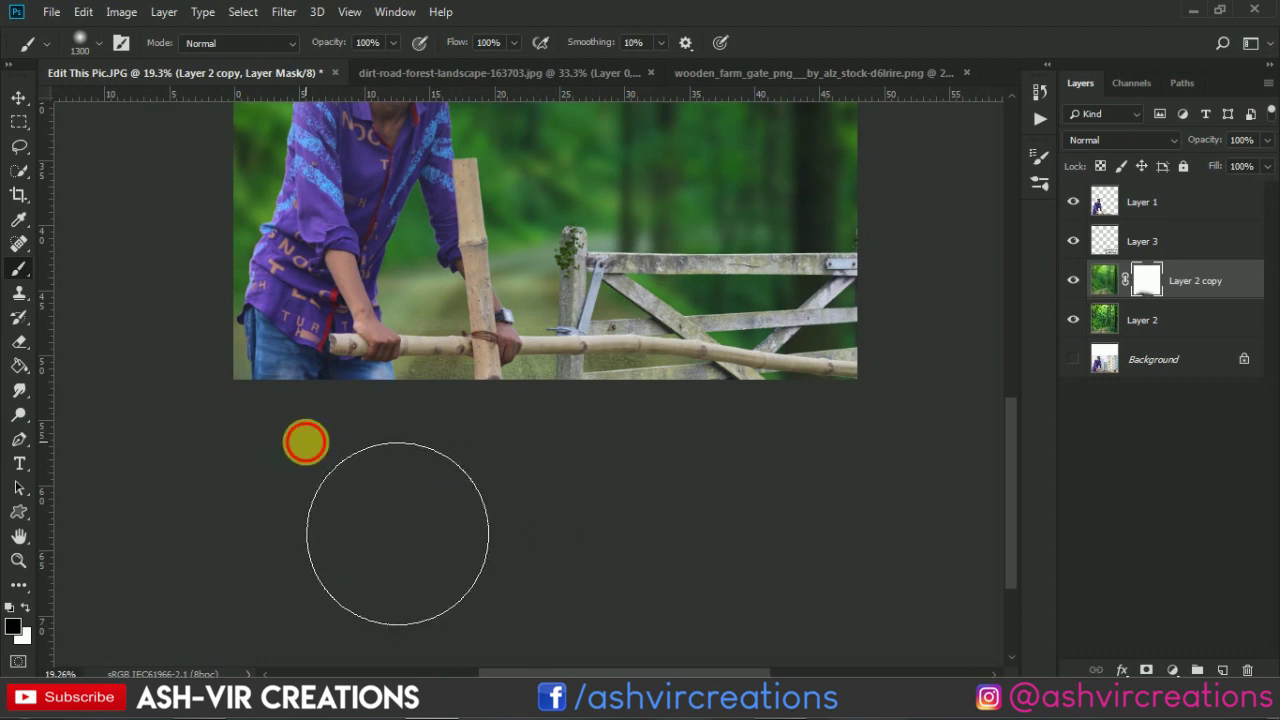
{"action": "left_click", "coordinate": [425, 410]}
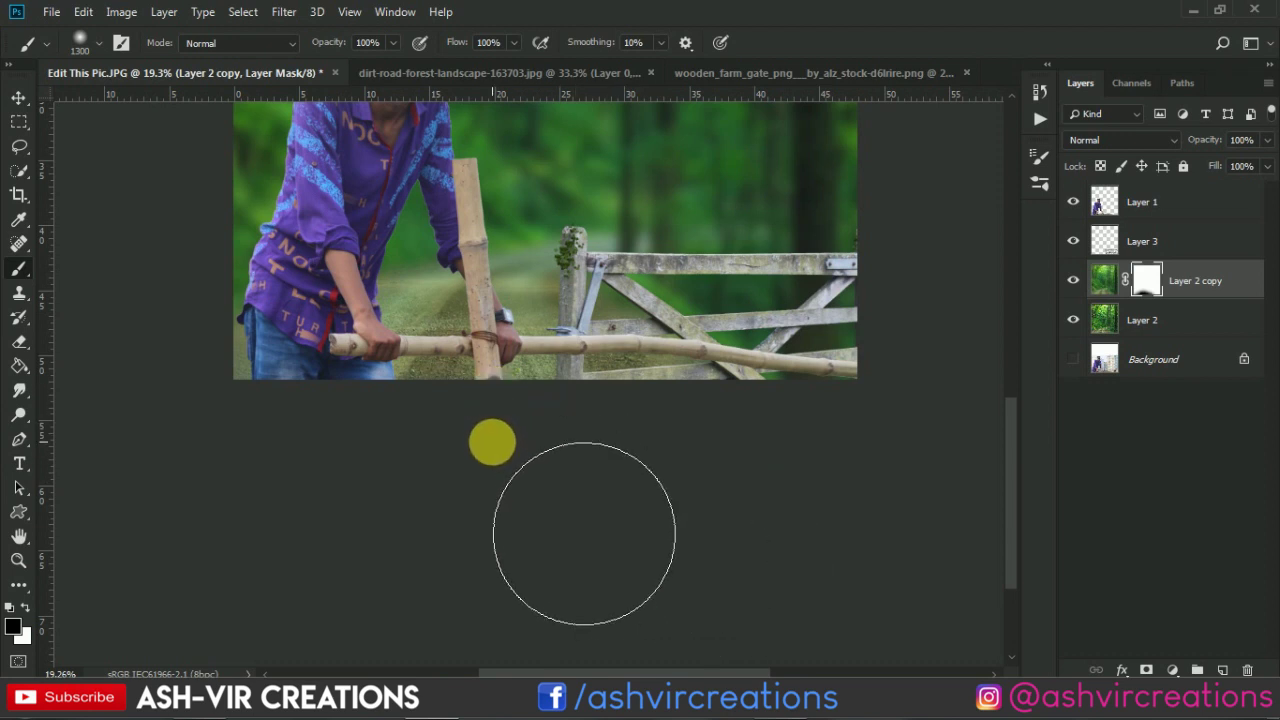
{"action": "scroll", "coordinate": [492, 442], "scroll_direction": "up", "scroll_amount": 1}
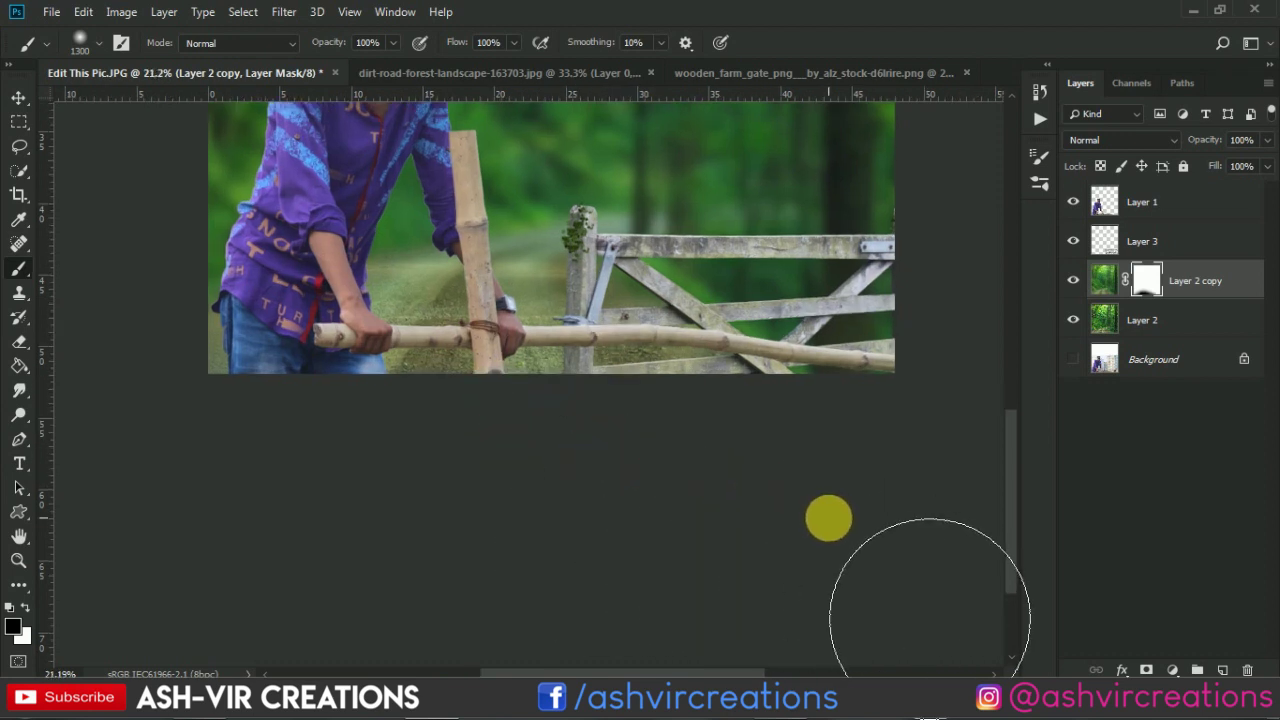
{"action": "key", "text": "v"}
Erase the protruding hair tuft and trim the top hair outline of the man on Layer 1 with a 21 px hard round eraser.
{"action": "scroll", "coordinate": [637, 435], "scroll_direction": "up", "scroll_amount": 1}
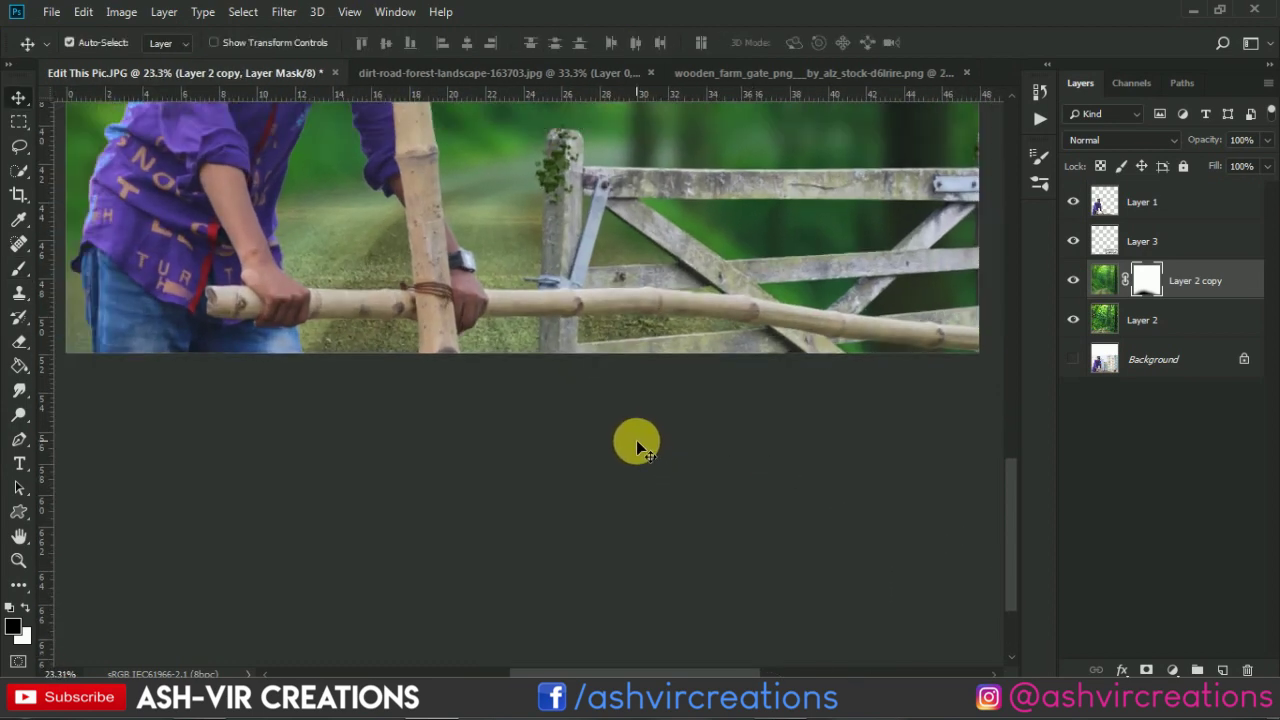
{"action": "scroll", "coordinate": [636, 440], "scroll_direction": "down", "scroll_amount": 2}
{"action": "scroll", "coordinate": [477, 380], "scroll_direction": "down", "scroll_amount": 2}
{"action": "scroll", "coordinate": [476, 379], "scroll_direction": "up", "scroll_amount": 1}
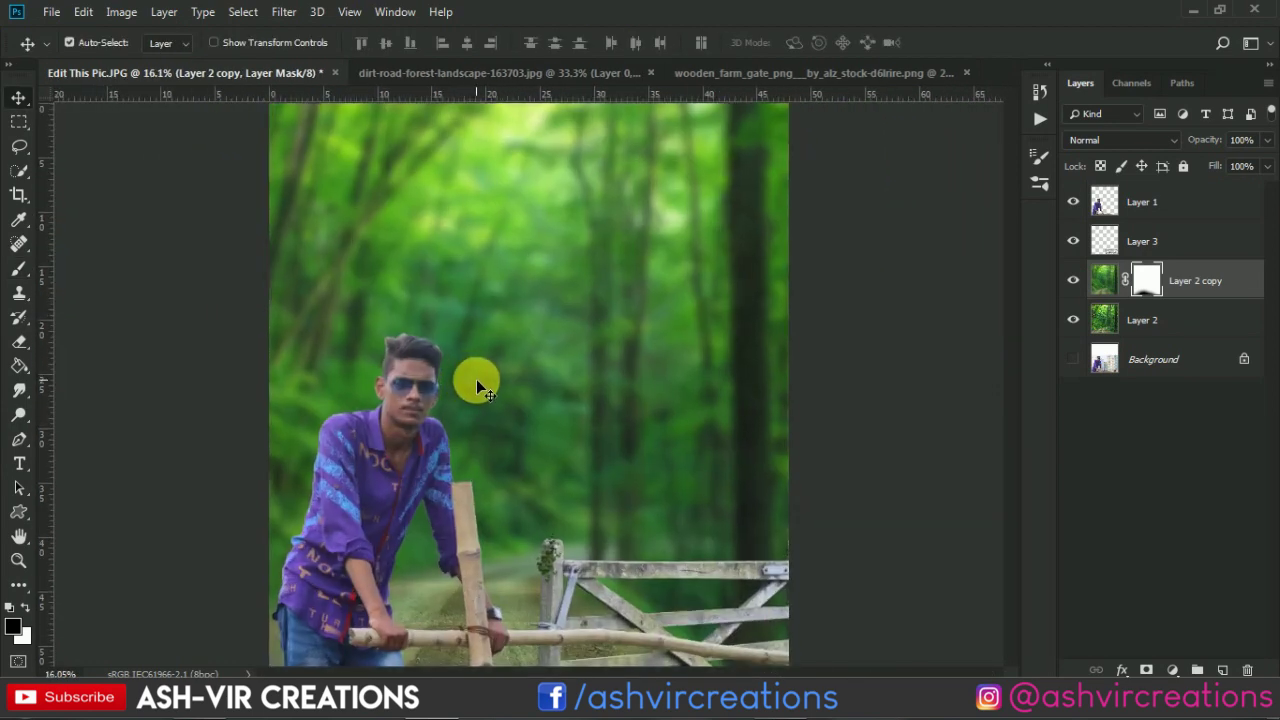
{"action": "right_click", "coordinate": [380, 420]}
{"action": "left_click", "coordinate": [382, 434]}
{"action": "scroll", "coordinate": [374, 429], "scroll_direction": "up", "scroll_amount": 3}
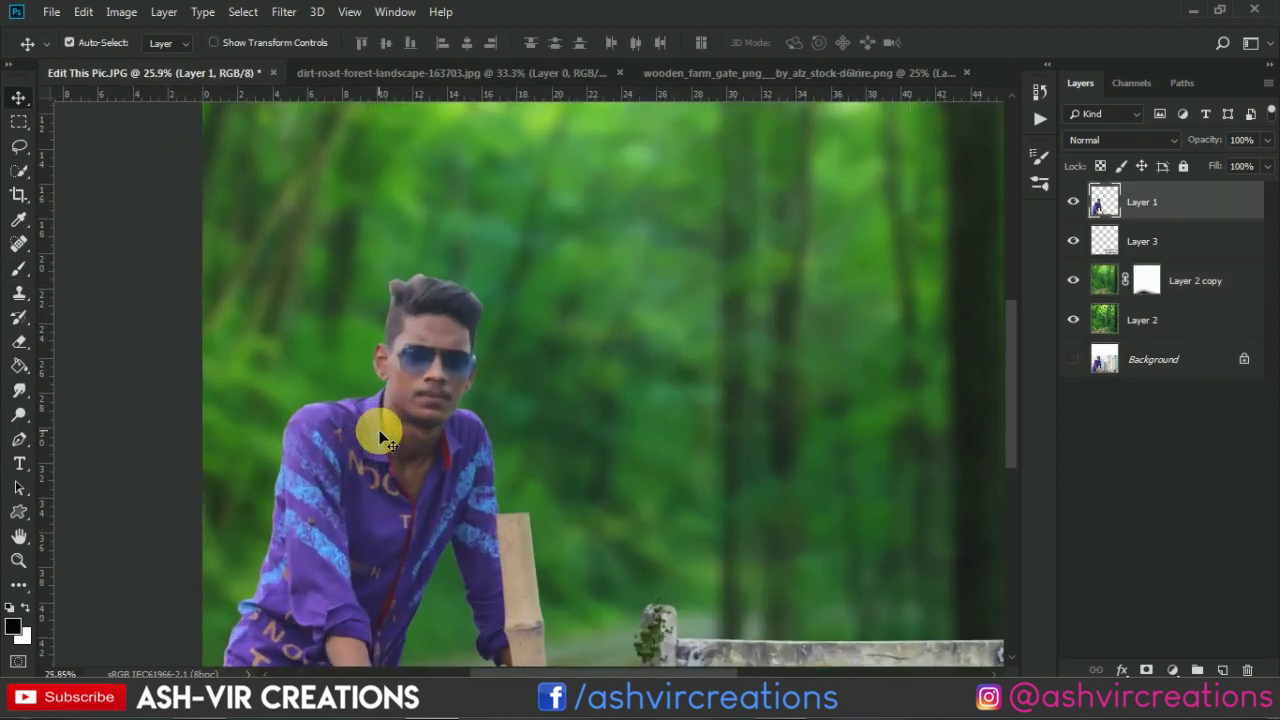
{"action": "scroll", "coordinate": [415, 422], "scroll_direction": "up", "scroll_amount": 3}
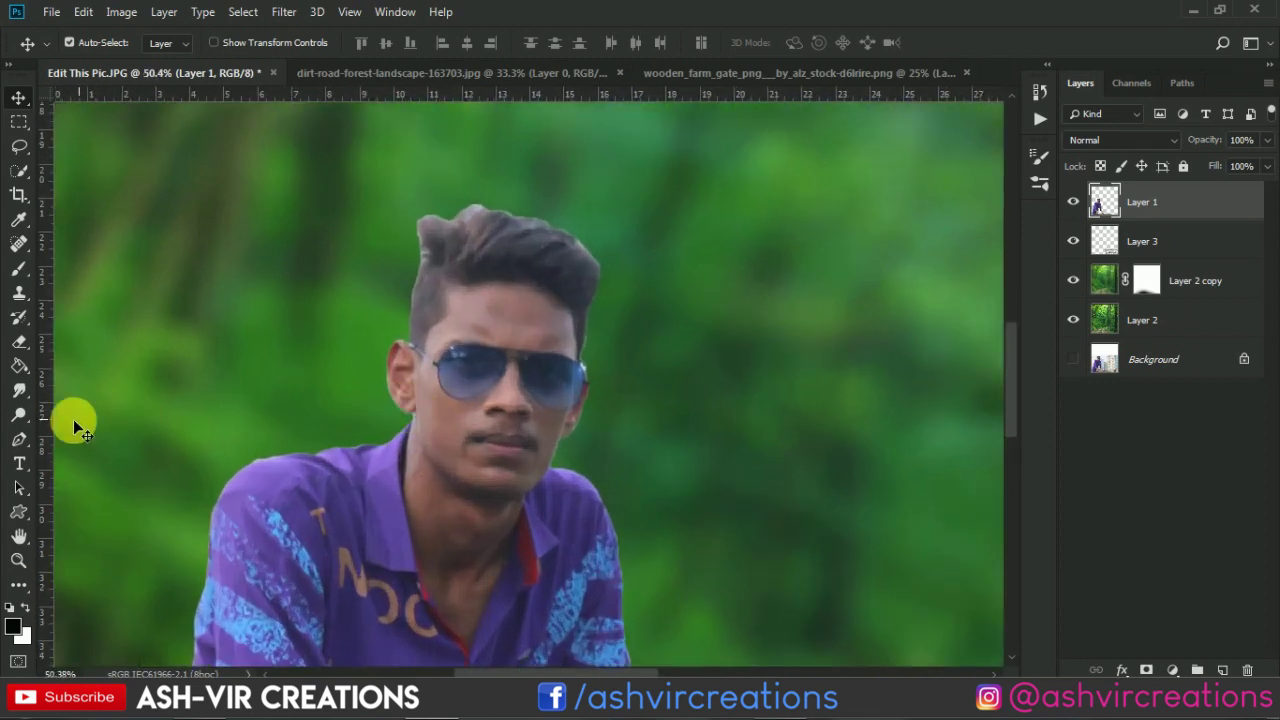
{"action": "left_click", "coordinate": [20, 343]}
{"action": "scroll", "coordinate": [451, 329], "scroll_direction": "up", "scroll_amount": 2}
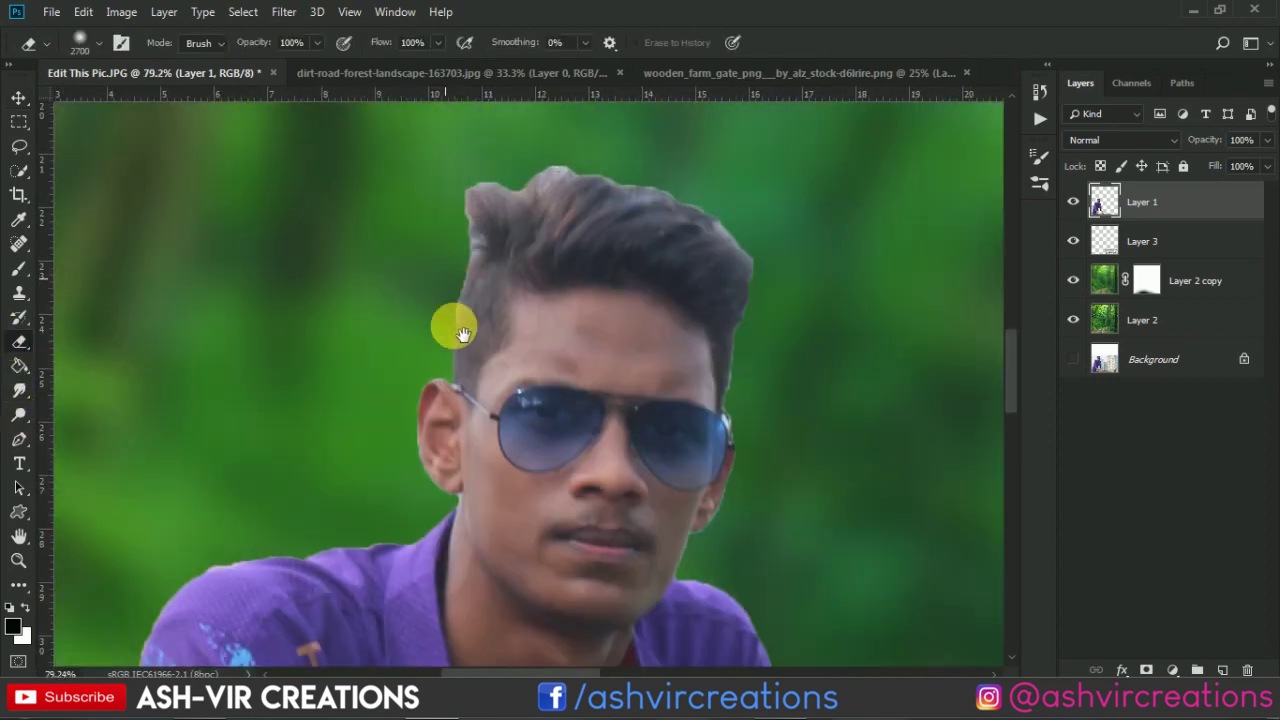
{"action": "right_click", "coordinate": [463, 345]}
{"action": "right_click", "coordinate": [522, 264]}
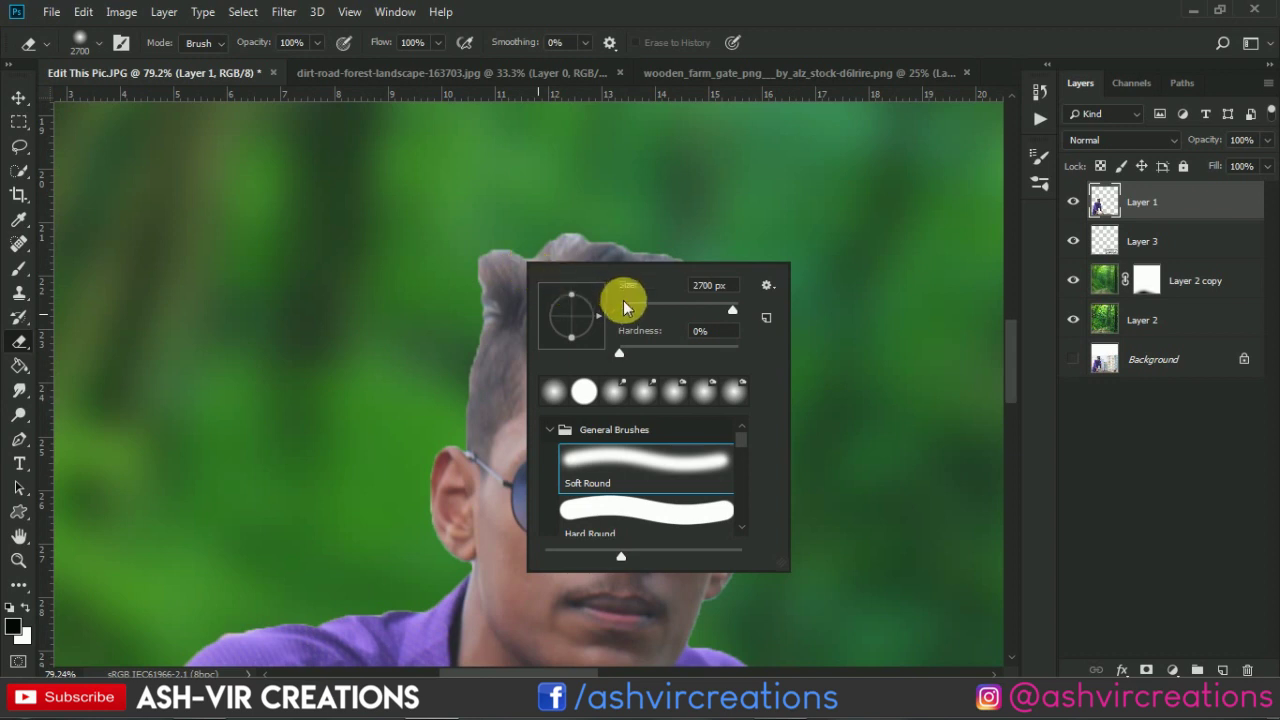
{"action": "left_click", "coordinate": [631, 310]}
{"action": "double_click", "coordinate": [585, 510]}
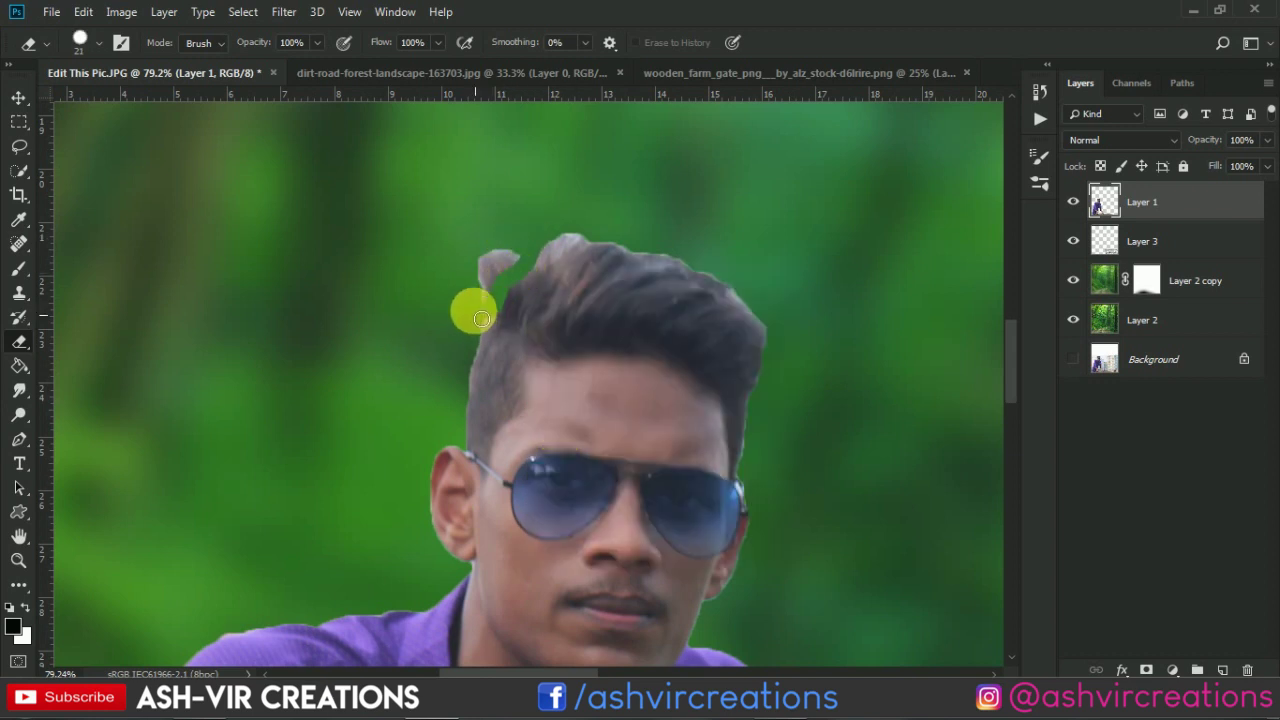
{"action": "left_click_drag", "start_coordinate": [481, 318], "coordinate": [493, 276]}
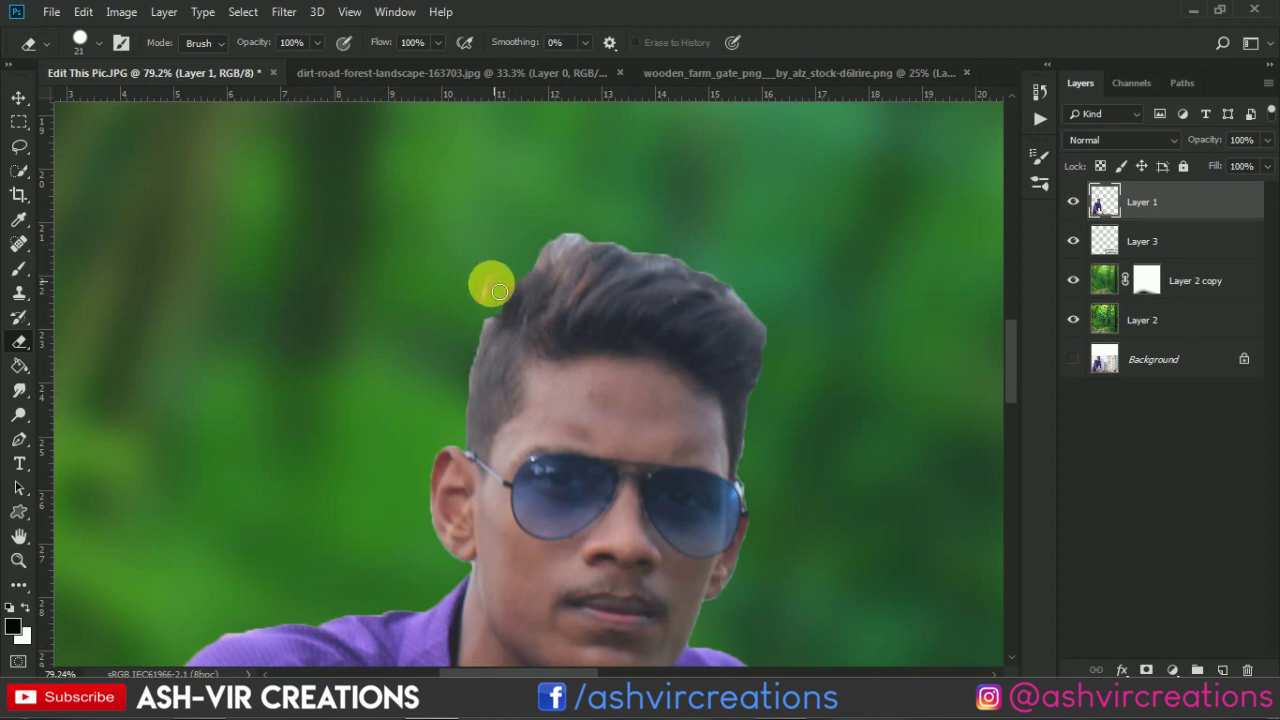
{"action": "mouse_move", "coordinate": [508, 252]}
{"action": "left_mouse_down"}
{"action": "mouse_move", "coordinate": [616, 241]}
{"action": "mouse_move", "coordinate": [533, 264]}
{"action": "mouse_move", "coordinate": [658, 253]}
{"action": "mouse_move", "coordinate": [703, 272]}
{"action": "left_mouse_up"}
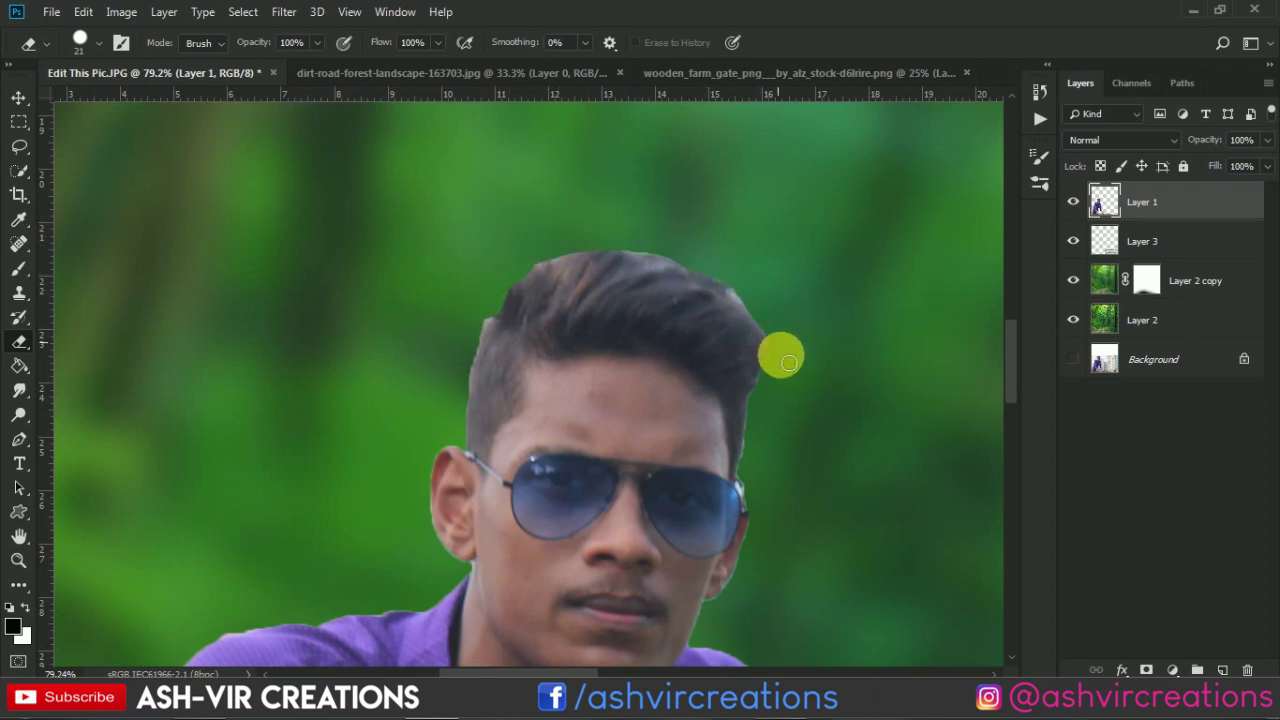
Smudge the hair outline across the top and down the sunglasses-hinge side of the forehead at 50% strength, using 20 and 15 px brushes.
{"action": "left_click", "coordinate": [20, 390]}
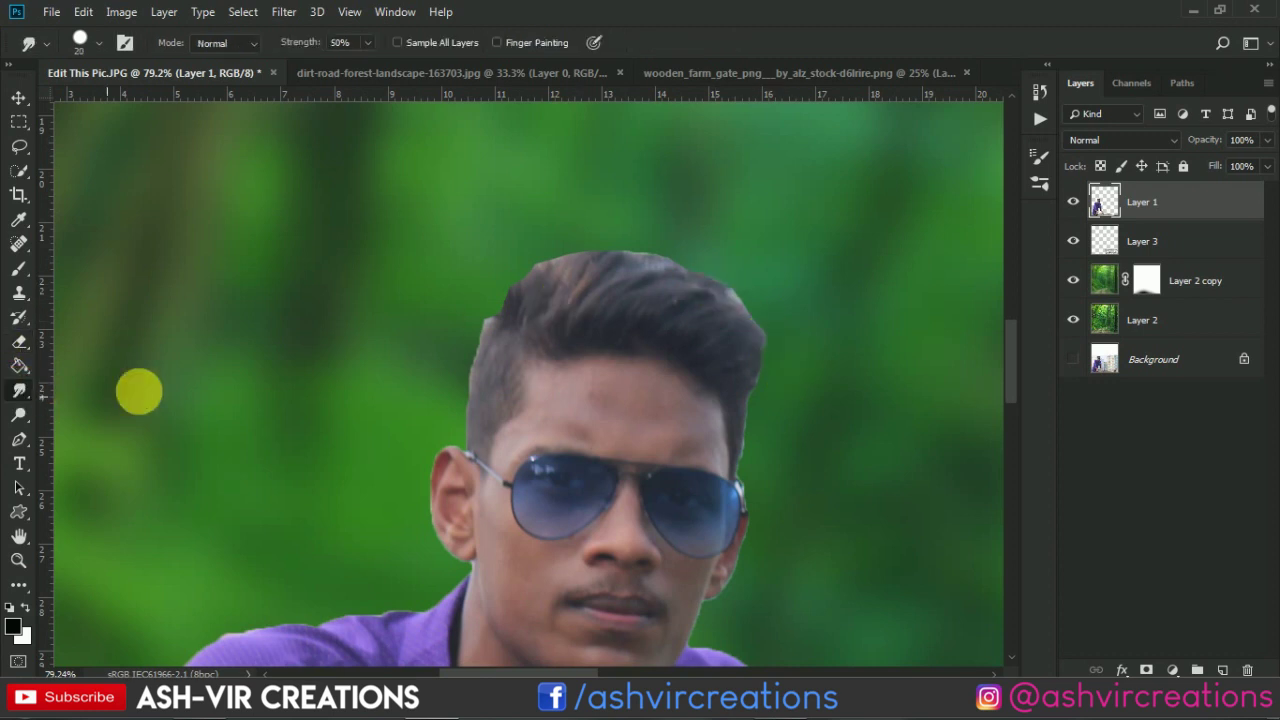
{"action": "scroll", "coordinate": [623, 277], "scroll_direction": "up", "scroll_amount": 3}
{"action": "key", "text": "bracketleft"}
{"action": "mouse_move", "coordinate": [453, 311]}
{"action": "left_mouse_down"}
{"action": "mouse_move", "coordinate": [407, 341]}
{"action": "mouse_move", "coordinate": [427, 336]}
{"action": "left_mouse_up"}
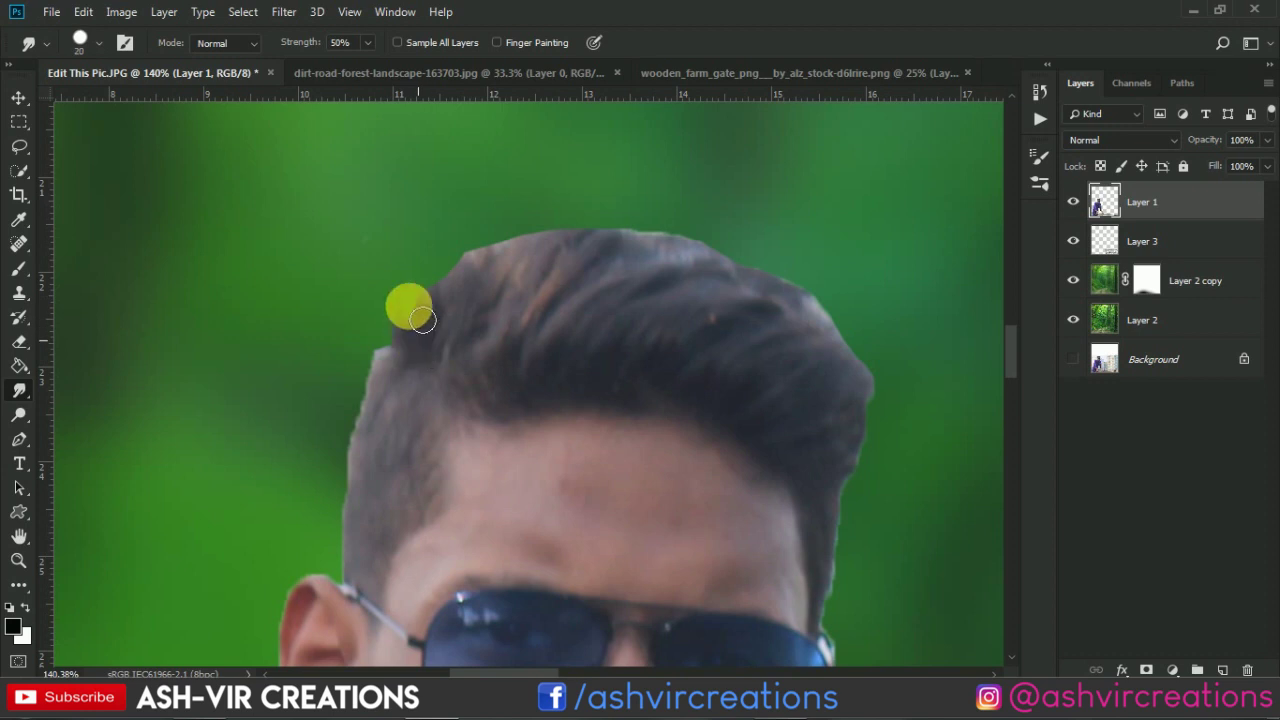
{"action": "mouse_move", "coordinate": [471, 258]}
{"action": "left_mouse_down"}
{"action": "mouse_move", "coordinate": [532, 226]}
{"action": "mouse_move", "coordinate": [529, 246]}
{"action": "mouse_move", "coordinate": [487, 274]}
{"action": "mouse_move", "coordinate": [509, 251]}
{"action": "left_mouse_up"}
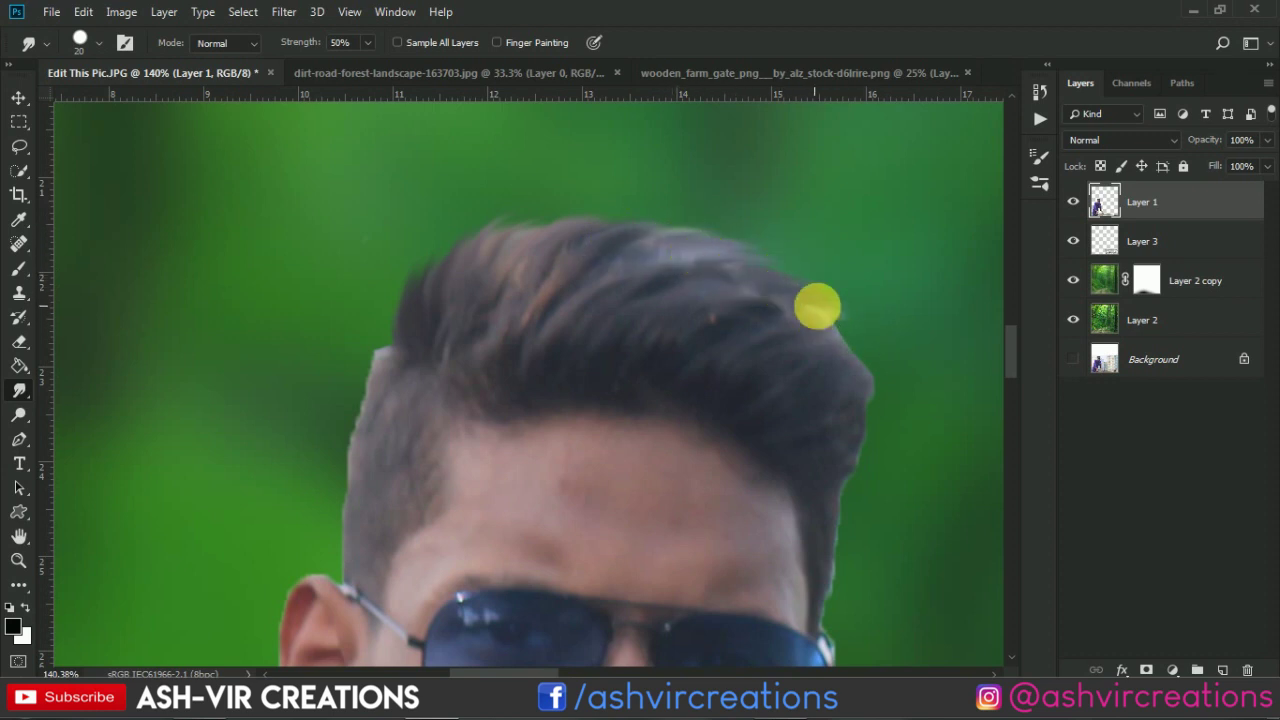
{"action": "key", "text": "bracketleft"}
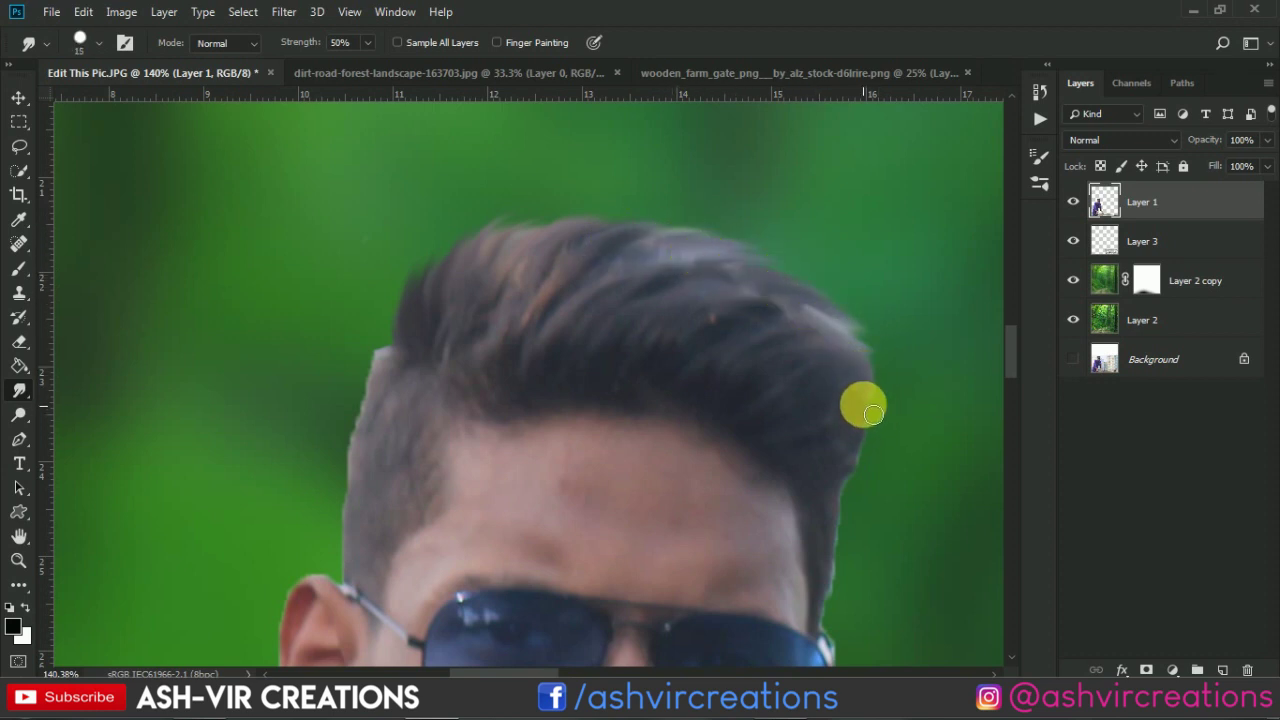
{"action": "mouse_move", "coordinate": [851, 480]}
{"action": "left_mouse_down"}
{"action": "mouse_move", "coordinate": [857, 434]}
{"action": "mouse_move", "coordinate": [842, 455]}
{"action": "mouse_move", "coordinate": [837, 577]}
{"action": "mouse_move", "coordinate": [831, 566]}
{"action": "mouse_move", "coordinate": [838, 645]}
{"action": "left_mouse_up"}
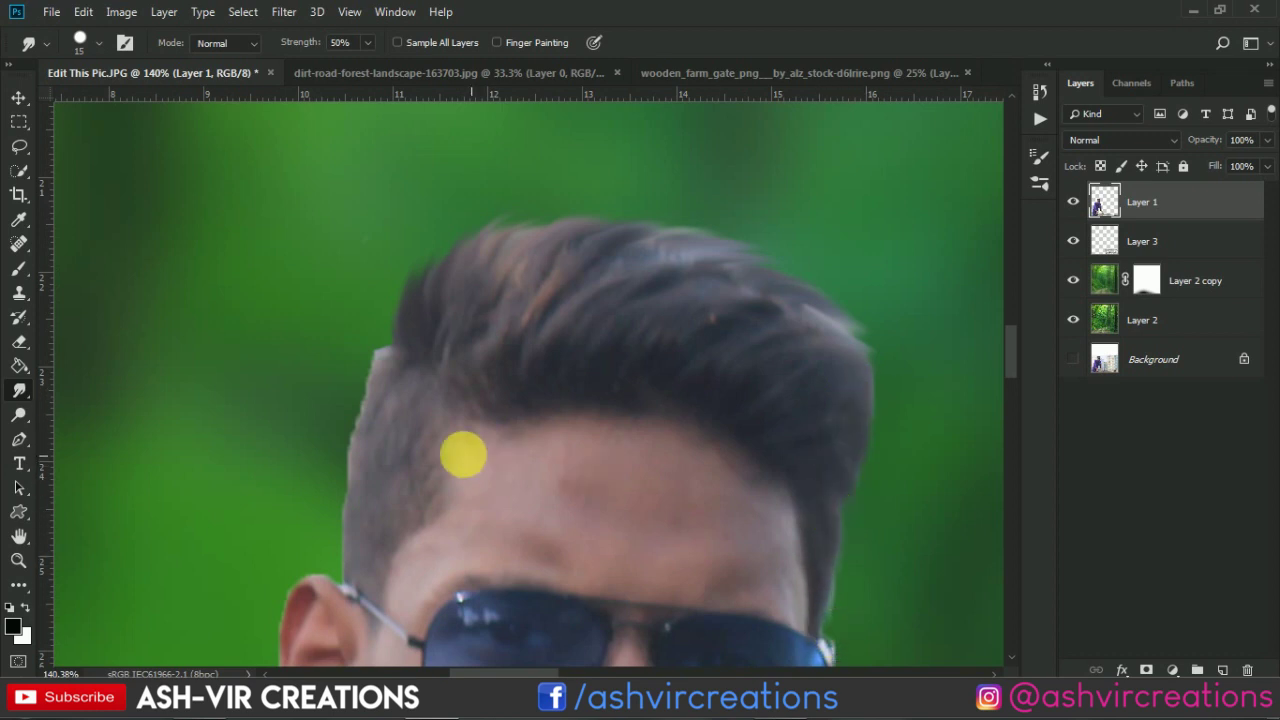
Smudge the short hair's outer edge above the visible ear with a 20 px brush at 50% strength.
{"action": "key", "text": "bracketright"}
{"action": "mouse_move", "coordinate": [381, 378]}
{"action": "left_mouse_down"}
{"action": "mouse_move", "coordinate": [369, 424]}
{"action": "mouse_move", "coordinate": [390, 401]}
{"action": "mouse_move", "coordinate": [365, 455]}
{"action": "mouse_move", "coordinate": [375, 442]}
{"action": "mouse_move", "coordinate": [340, 570]}
{"action": "left_mouse_up"}
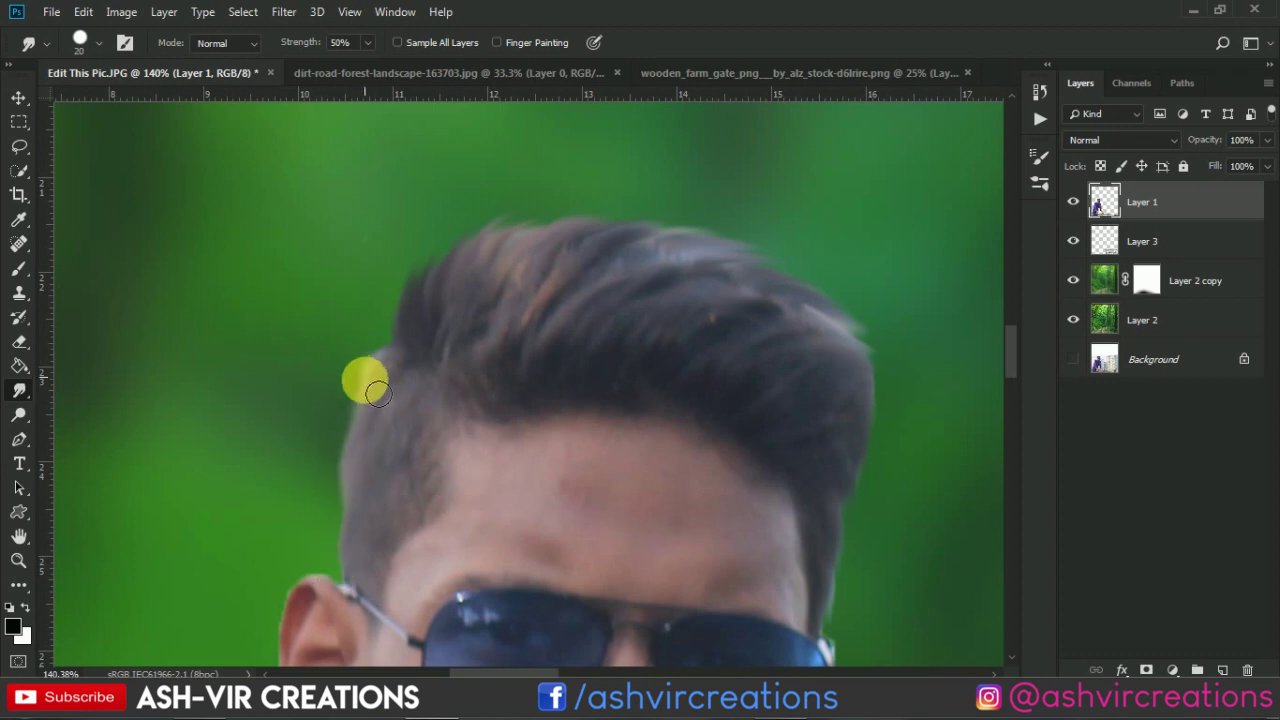
{"action": "mouse_move", "coordinate": [377, 393]}
{"action": "left_mouse_down"}
{"action": "mouse_move", "coordinate": [341, 485]}
{"action": "mouse_move", "coordinate": [354, 527]}
{"action": "left_mouse_up"}
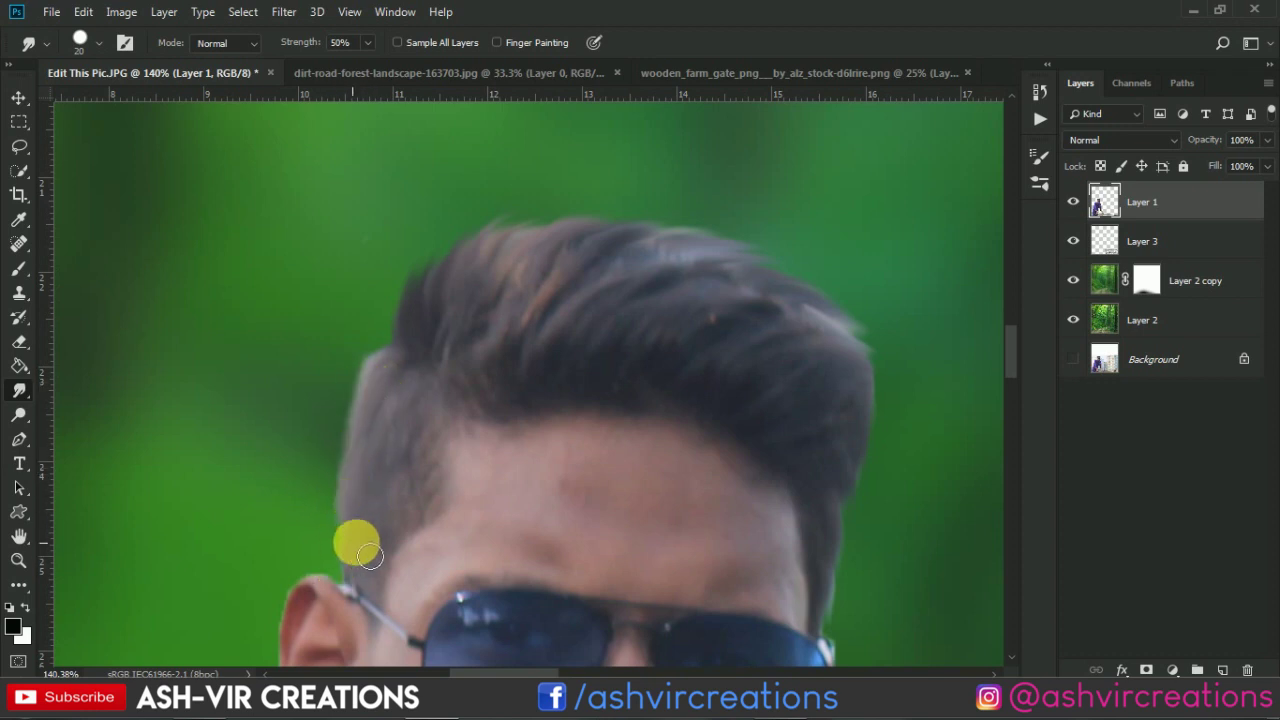
Darken the man's hair with the Burn tool, using a 250 px brush, Midtones range and 37% exposure.
{"action": "scroll", "coordinate": [340, 470], "scroll_direction": "down", "scroll_amount": 2}
{"action": "left_click_drag", "start_coordinate": [21, 420], "coordinate": [100, 415]}
{"action": "mouse_move", "coordinate": [427, 531]}
{"action": "left_mouse_down"}
{"action": "mouse_move", "coordinate": [451, 484]}
{"action": "mouse_move", "coordinate": [555, 379]}
{"action": "mouse_move", "coordinate": [644, 358]}
{"action": "mouse_move", "coordinate": [930, 450]}
{"action": "mouse_move", "coordinate": [1013, 543]}
{"action": "mouse_move", "coordinate": [858, 410]}
{"action": "mouse_move", "coordinate": [665, 360]}
{"action": "mouse_move", "coordinate": [483, 424]}
{"action": "mouse_move", "coordinate": [437, 470]}
{"action": "mouse_move", "coordinate": [410, 567]}
{"action": "mouse_move", "coordinate": [503, 362]}
{"action": "mouse_move", "coordinate": [778, 342]}
{"action": "mouse_move", "coordinate": [1000, 571]}
{"action": "left_mouse_up"}
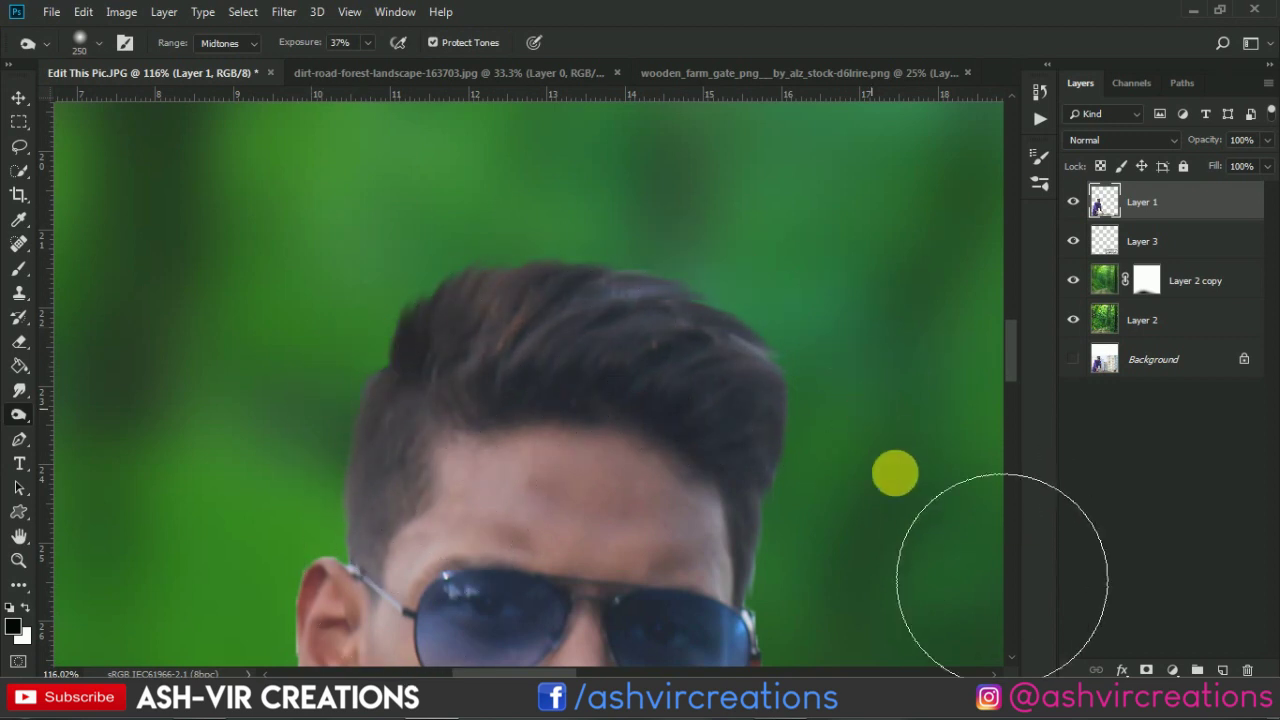
Smooth the skin on the man's forehead and face with the Mixer Brush, reducing the brush size to 60 px.
{"action": "right_click", "coordinate": [22, 272]}
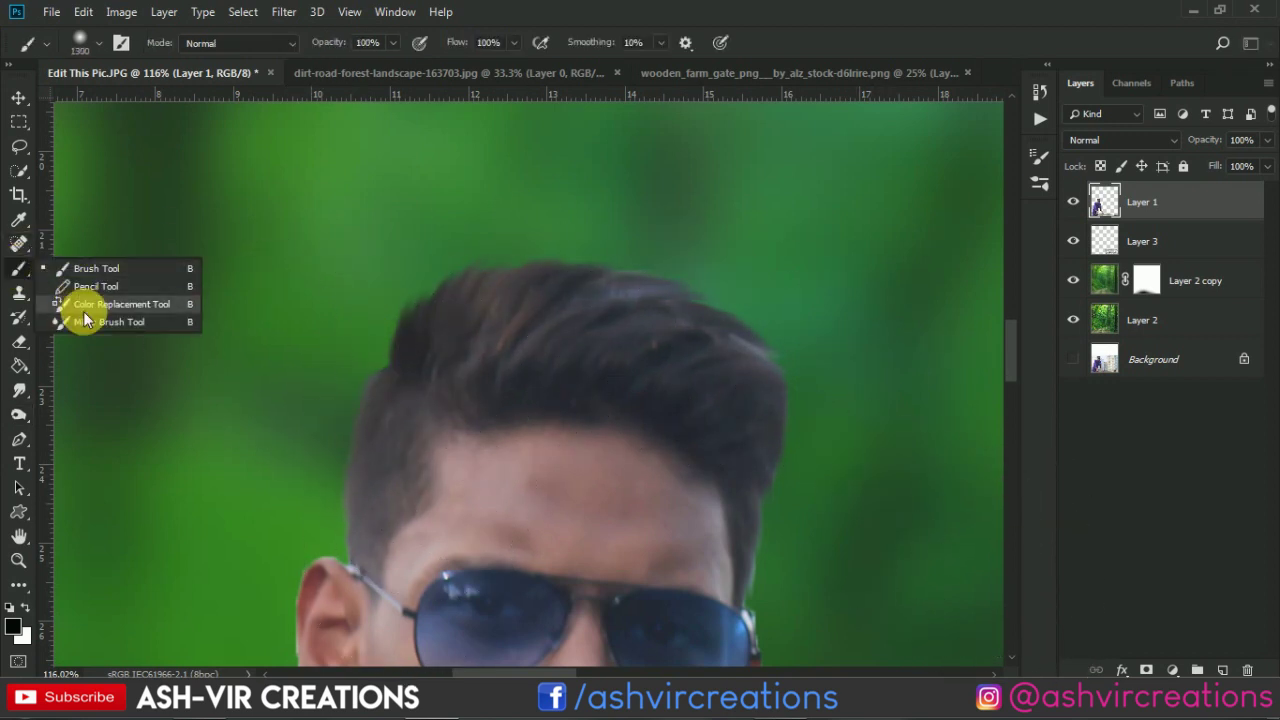
{"action": "left_click", "coordinate": [90, 331]}
{"action": "left_click_drag", "start_coordinate": [505, 328], "coordinate": [423, 163]}
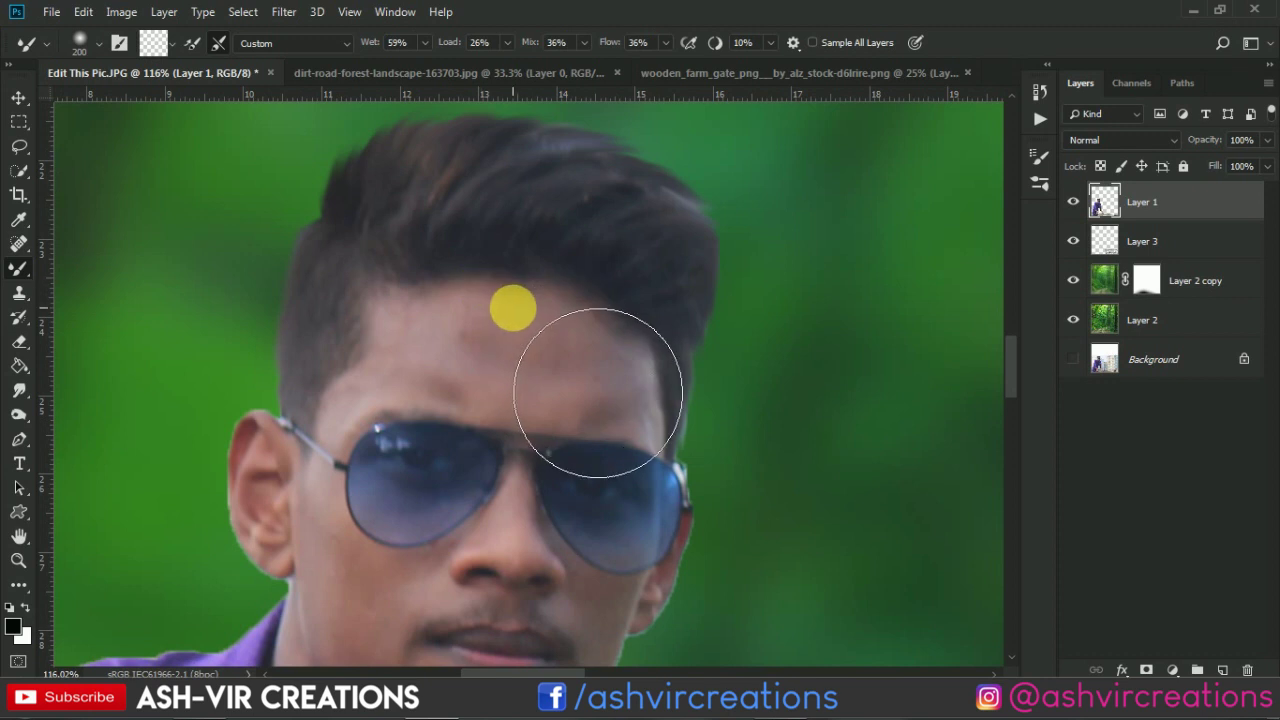
{"action": "key", "text": "bracketleft"}
{"action": "key", "text": "bracketleft"}
{"action": "key", "text": "bracketleft"}
{"action": "key", "text": "bracketleft"}
{"action": "key", "text": "bracketleft"}
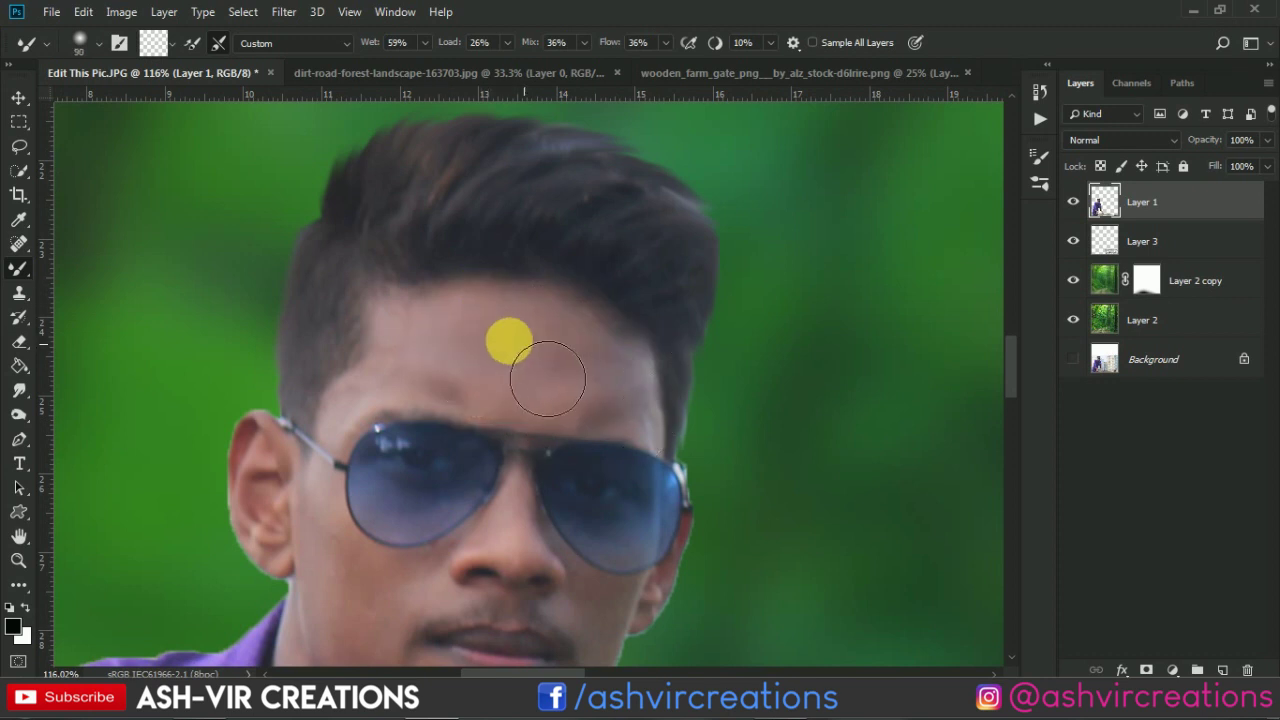
{"action": "key", "text": "bracketleft"}
{"action": "key", "text": "bracketleft"}
{"action": "mouse_move", "coordinate": [505, 421]}
{"action": "left_mouse_down"}
{"action": "mouse_move", "coordinate": [433, 412]}
{"action": "mouse_move", "coordinate": [647, 447]}
{"action": "mouse_move", "coordinate": [563, 414]}
{"action": "mouse_move", "coordinate": [630, 435]}
{"action": "mouse_move", "coordinate": [642, 418]}
{"action": "mouse_move", "coordinate": [535, 348]}
{"action": "mouse_move", "coordinate": [668, 434]}
{"action": "mouse_move", "coordinate": [673, 454]}
{"action": "mouse_move", "coordinate": [575, 420]}
{"action": "mouse_move", "coordinate": [422, 431]}
{"action": "mouse_move", "coordinate": [529, 390]}
{"action": "mouse_move", "coordinate": [523, 189]}
{"action": "left_mouse_up"}
{"action": "key", "text": "bracketleft"}
{"action": "mouse_move", "coordinate": [425, 190]}
{"action": "left_mouse_down"}
{"action": "mouse_move", "coordinate": [349, 314]}
{"action": "mouse_move", "coordinate": [394, 400]}
{"action": "mouse_move", "coordinate": [354, 337]}
{"action": "left_mouse_up"}
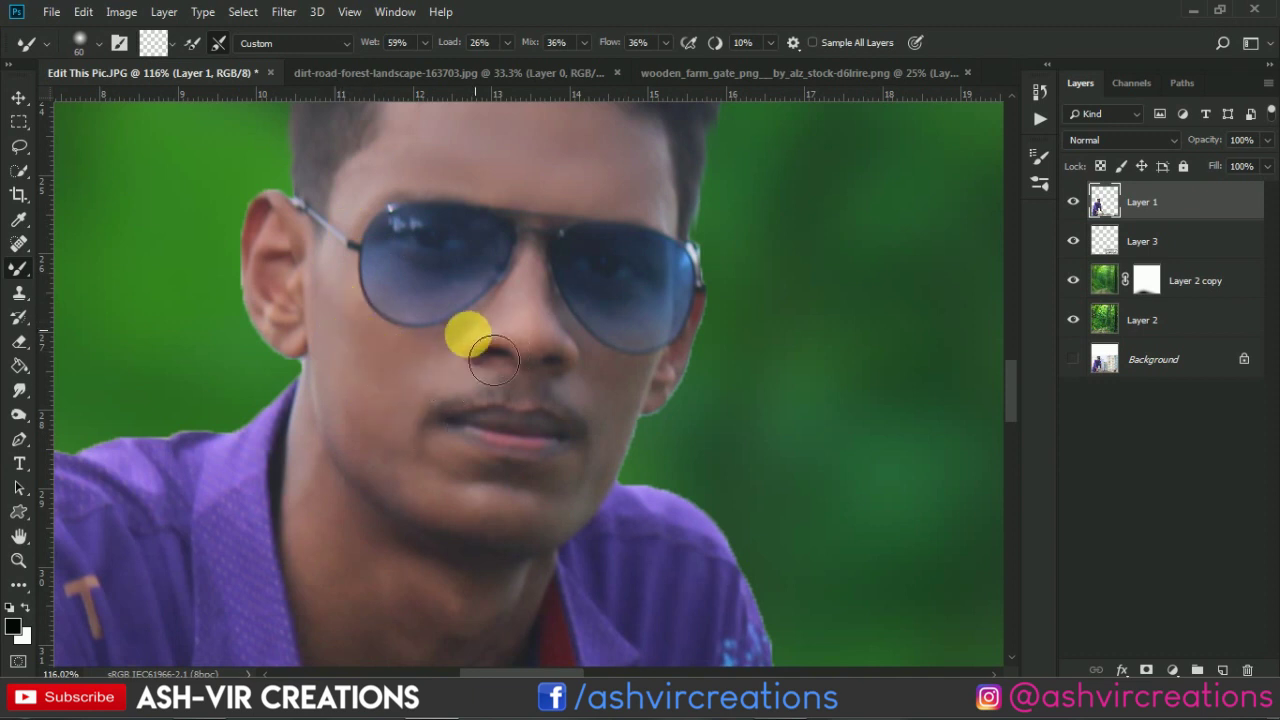
Lighten the man's face and upper body with the Dodge tool, using a 500 px brush, Midtones range and 27% exposure.
{"action": "left_click", "coordinate": [19, 416]}
{"action": "left_click", "coordinate": [97, 432]}
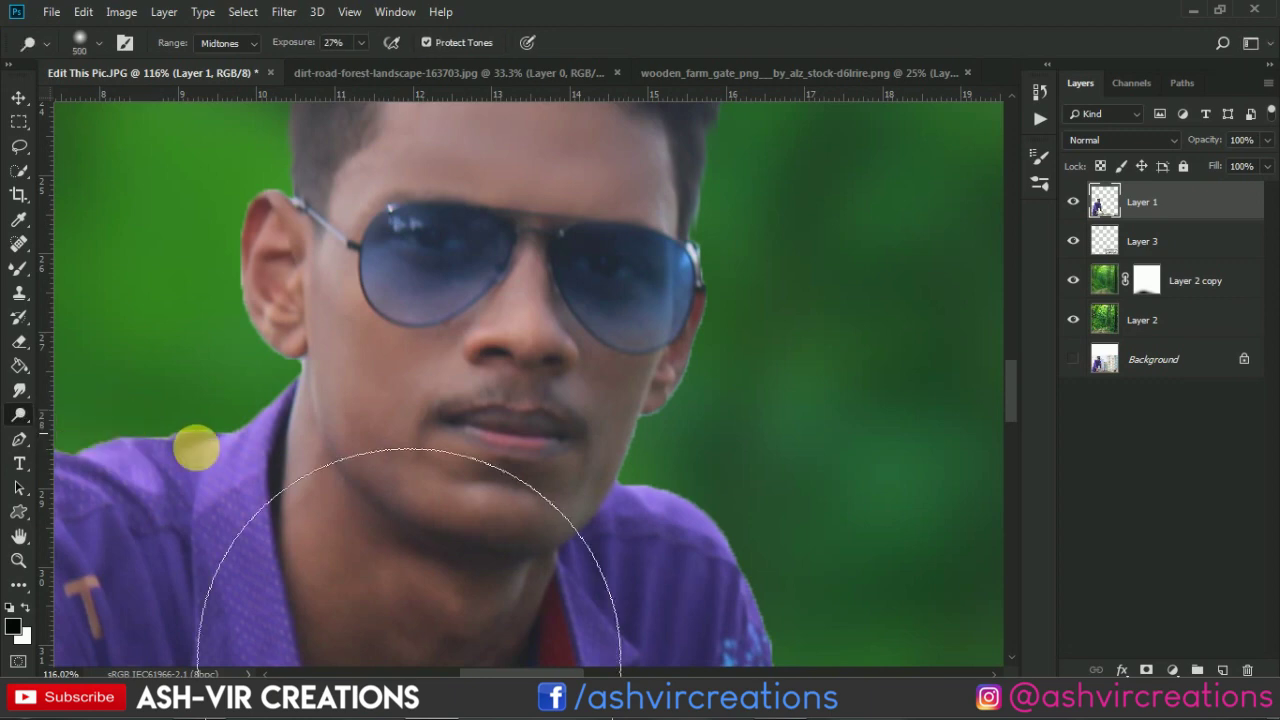
{"action": "scroll", "coordinate": [194, 443], "scroll_direction": "down", "scroll_amount": 3}
{"action": "scroll", "coordinate": [373, 432], "scroll_direction": "down", "scroll_amount": 2}
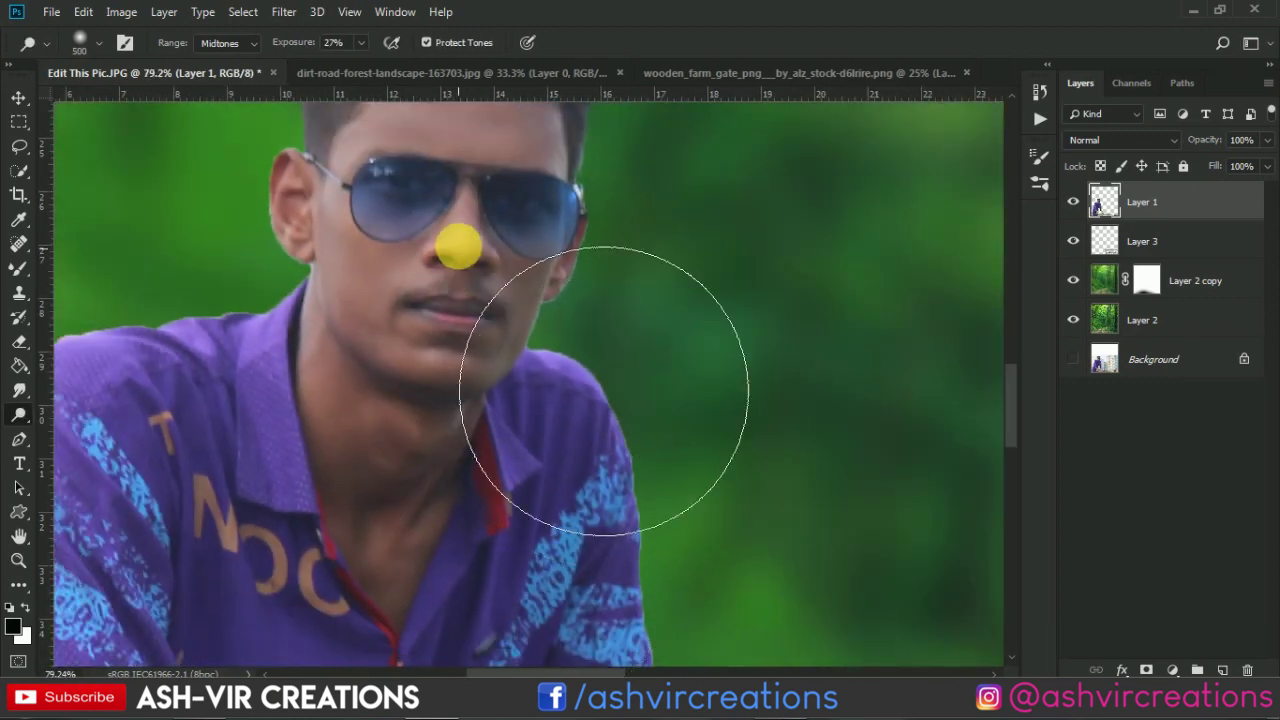
{"action": "left_click_drag", "start_coordinate": [480, 371], "coordinate": [434, 243]}
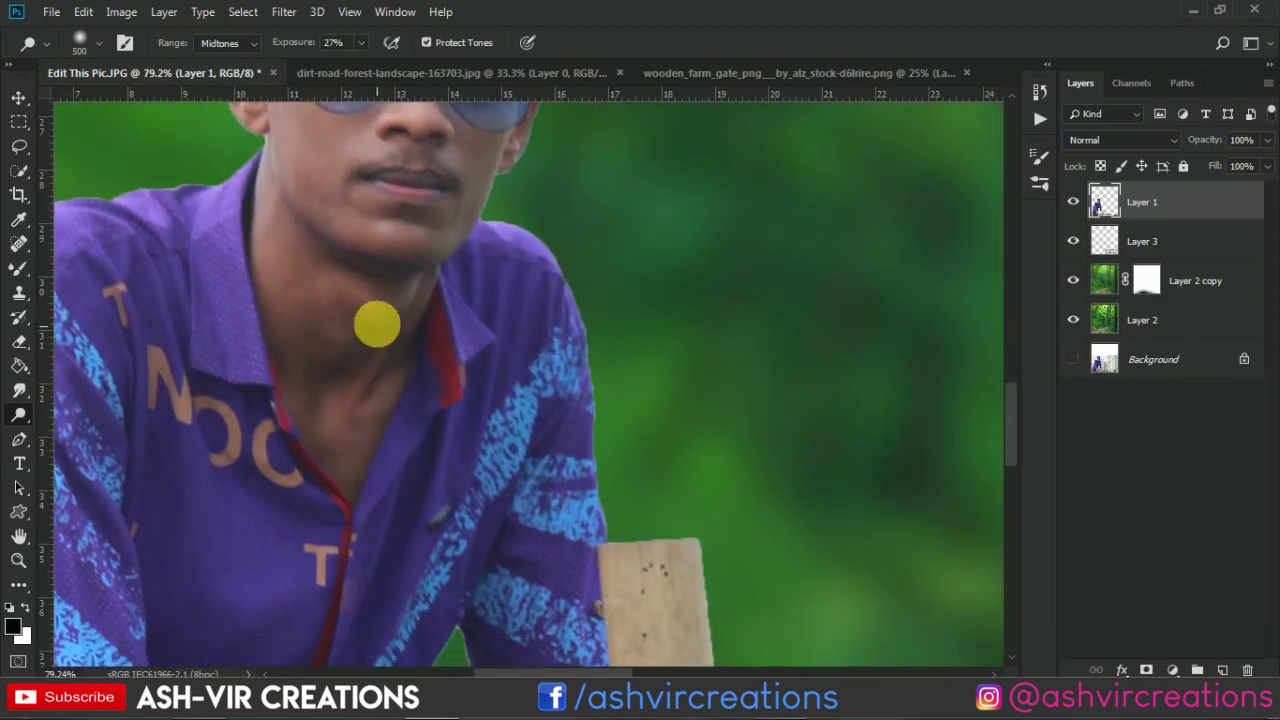
{"action": "mouse_move", "coordinate": [518, 467]}
{"action": "left_mouse_down"}
{"action": "mouse_move", "coordinate": [530, 624]}
{"action": "mouse_move", "coordinate": [550, 643]}
{"action": "left_mouse_up"}
{"action": "left_click_drag", "start_coordinate": [476, 196], "coordinate": [437, 357]}
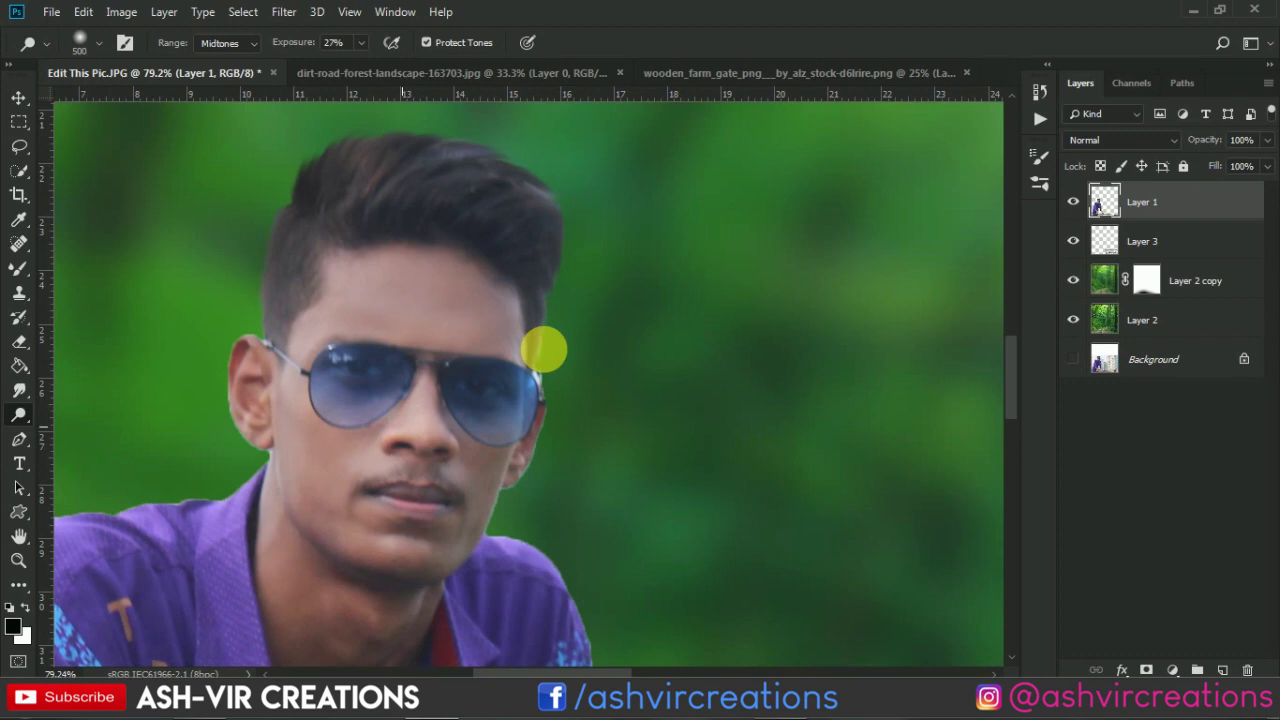
Duplicate the man's layer, Layer 1, and set the copy's blend mode to Soft Light.
{"action": "scroll", "coordinate": [543, 349], "scroll_direction": "down", "scroll_amount": 5}
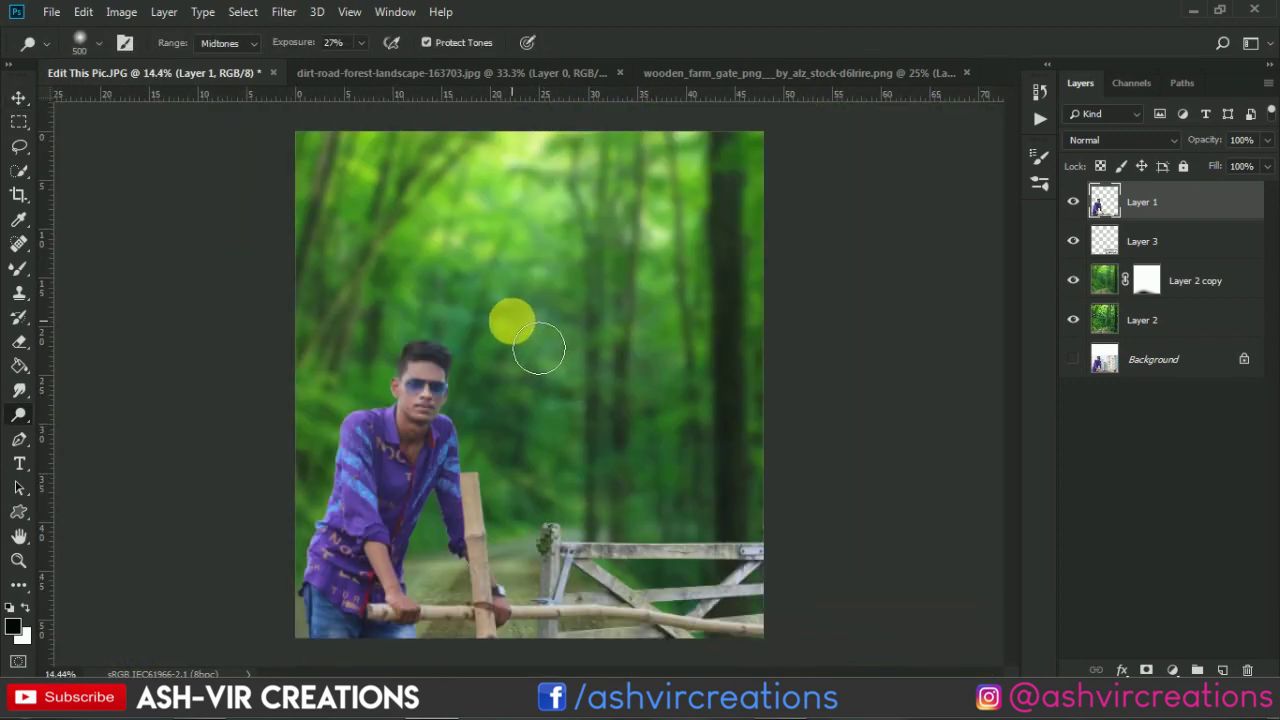
{"action": "key", "text": "v"}
{"action": "right_click", "coordinate": [1178, 212]}
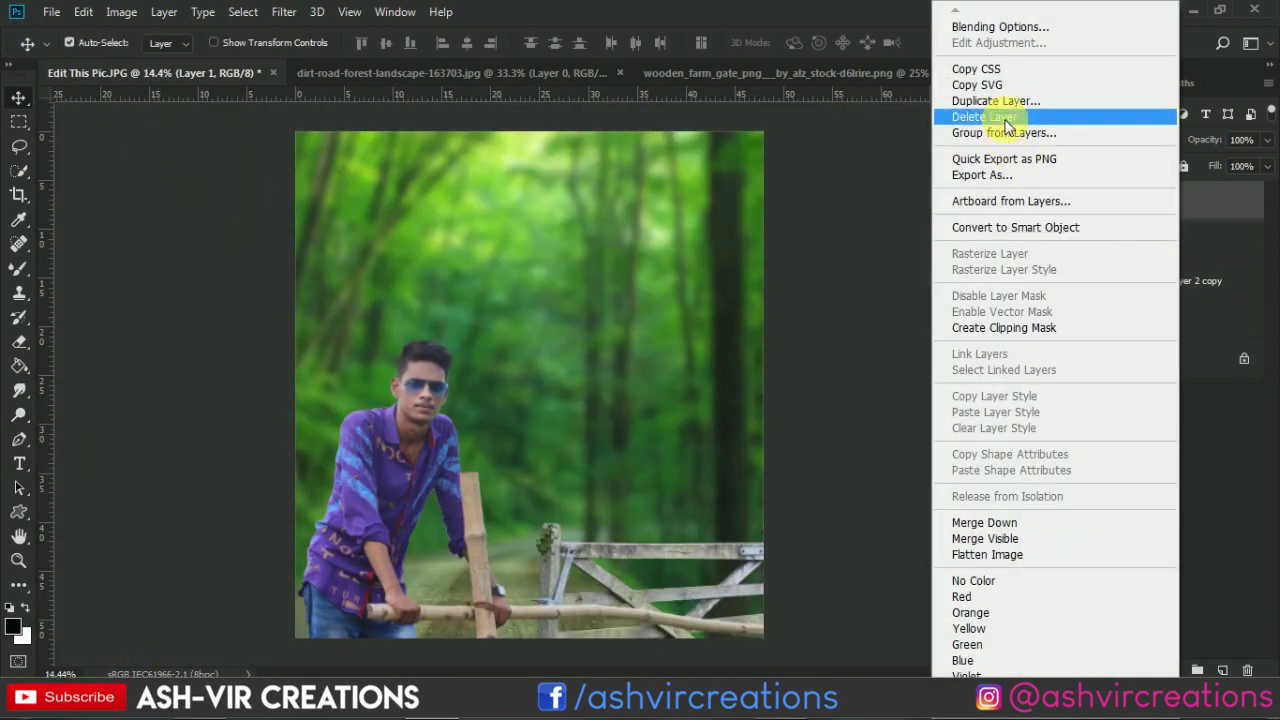
{"action": "left_click", "coordinate": [995, 101]}
{"action": "left_click", "coordinate": [789, 174]}
{"action": "left_click", "coordinate": [1088, 141]}
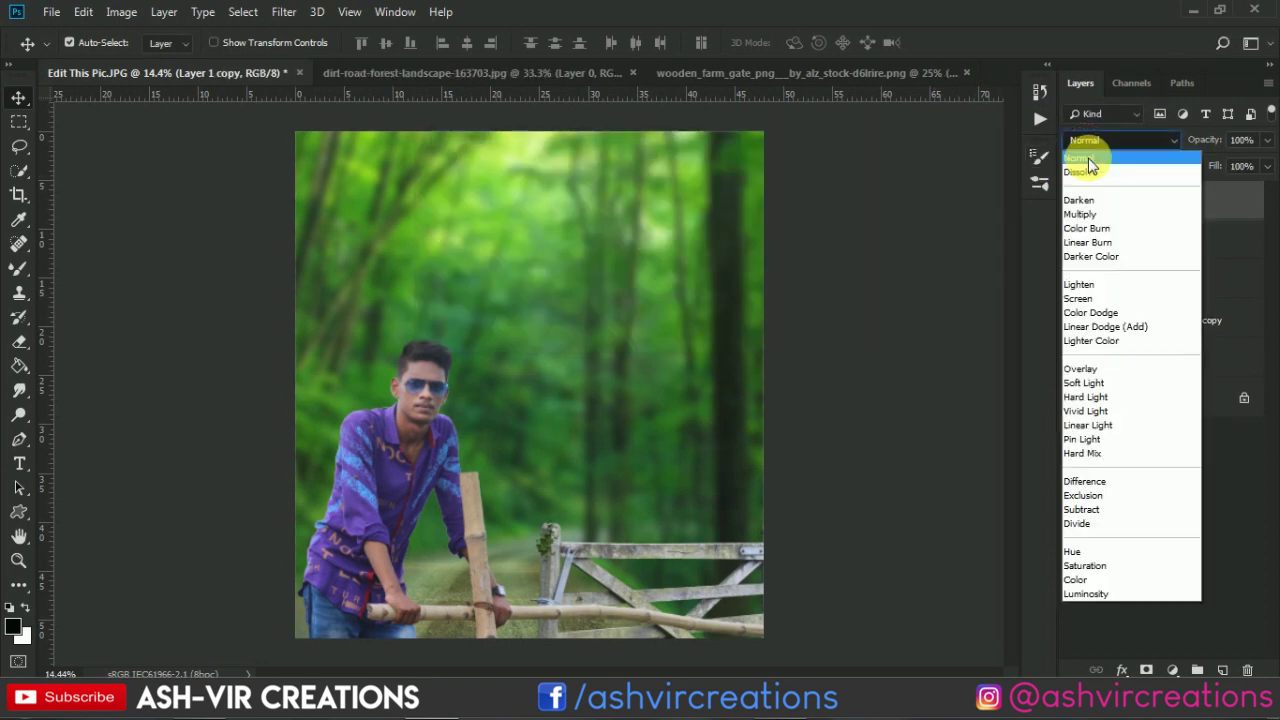
{"action": "left_click", "coordinate": [1100, 383]}
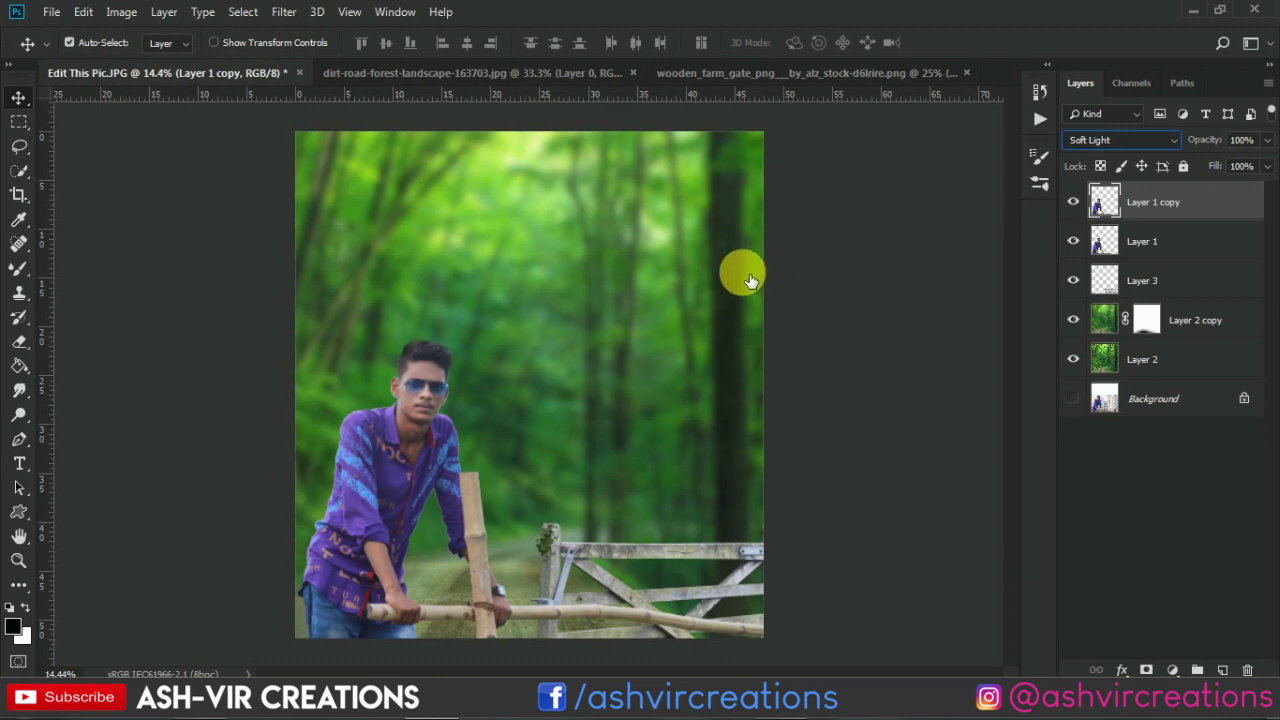
Lower the opacity of the Soft Light copy, Layer 1 copy, to 66% and toggle its visibility to compare the effect.
{"action": "key", "text": "alt+bracketleft"}
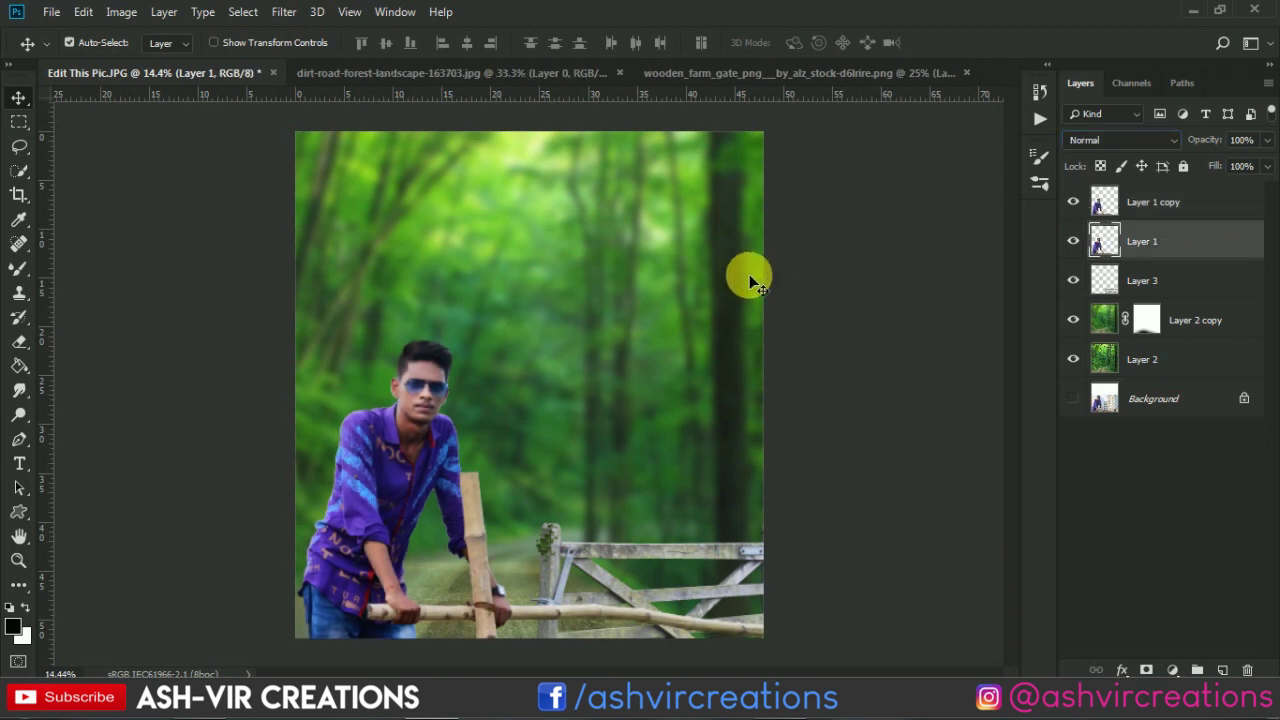
{"action": "left_click", "coordinate": [1195, 203]}
{"action": "left_click_drag", "start_coordinate": [1222, 146], "coordinate": [1181, 146]}
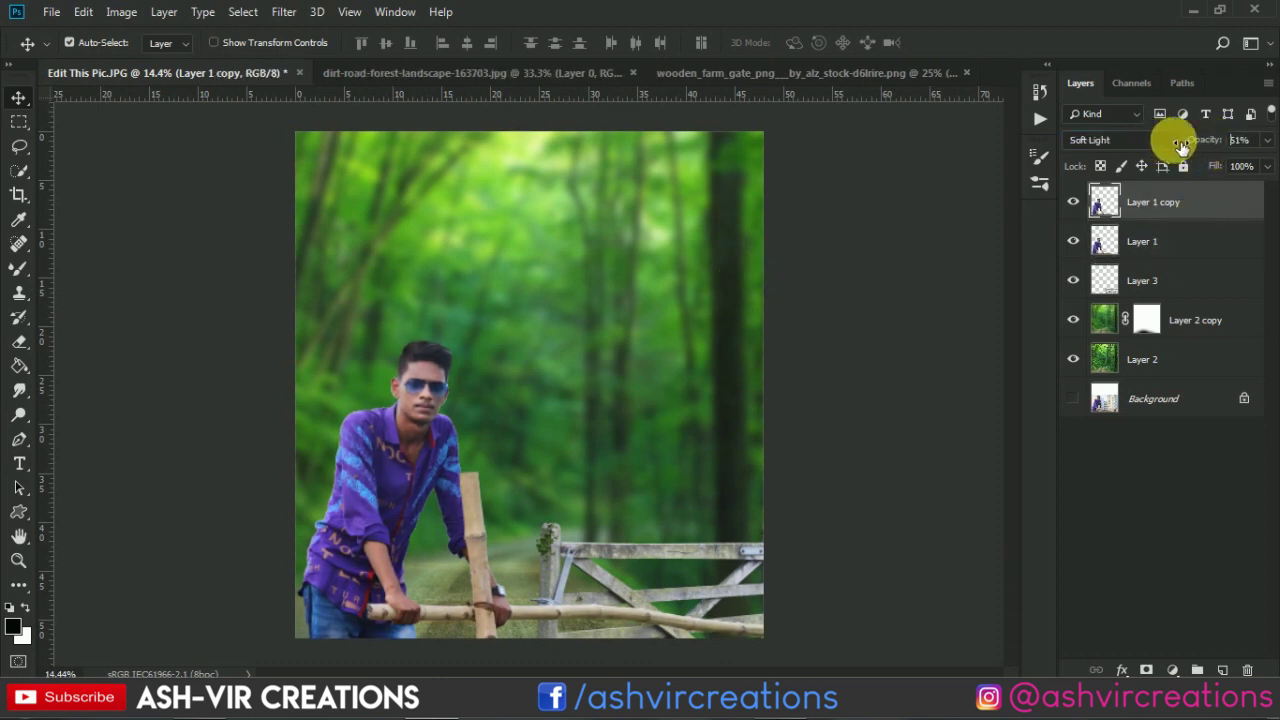
{"action": "left_click", "coordinate": [1073, 202]}
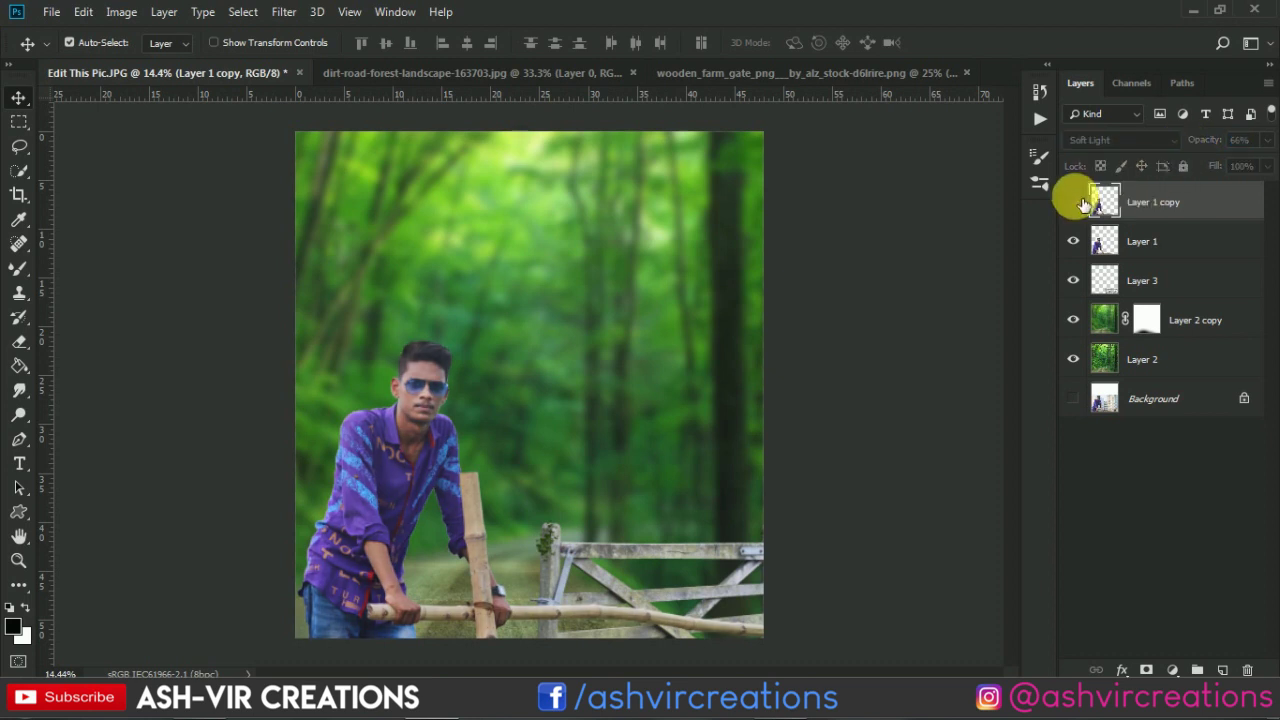
{"action": "left_click", "coordinate": [1073, 202]}
Merge Layer 1 copy and Layer 1 into a single layer of the man.
{"action": "left_click", "coordinate": [1157, 244], "text": "ctrl"}
{"action": "right_click", "coordinate": [1148, 238]}
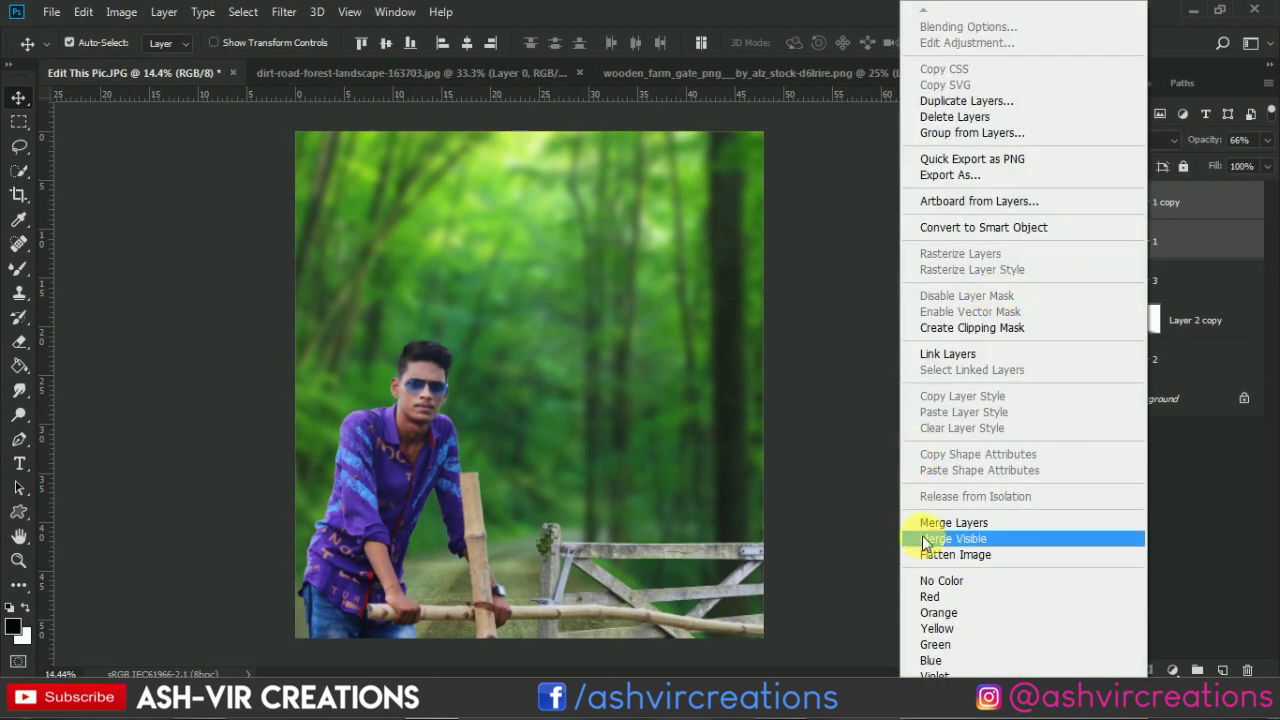
{"action": "left_click", "coordinate": [938, 524]}
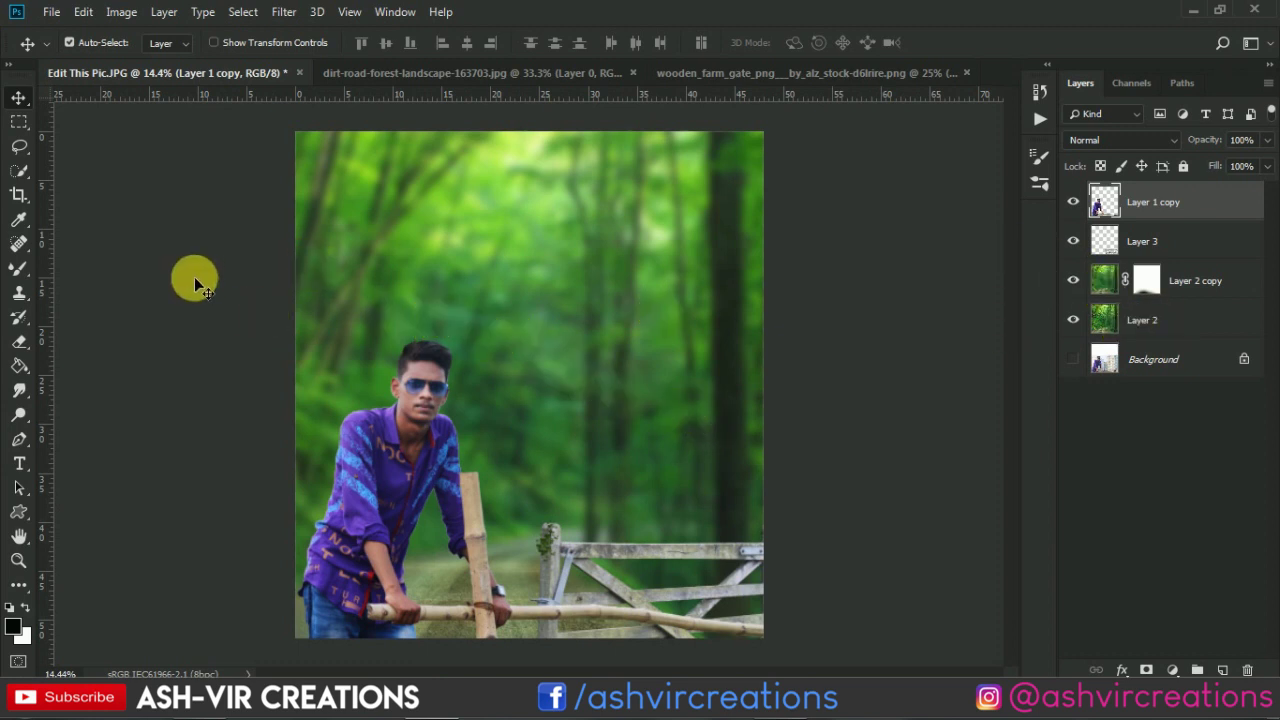
Crop the canvas to a landscape frame, widening both sides and trimming the forest above the man's head.
{"action": "left_click", "coordinate": [20, 192]}
{"action": "left_click", "coordinate": [512, 290]}
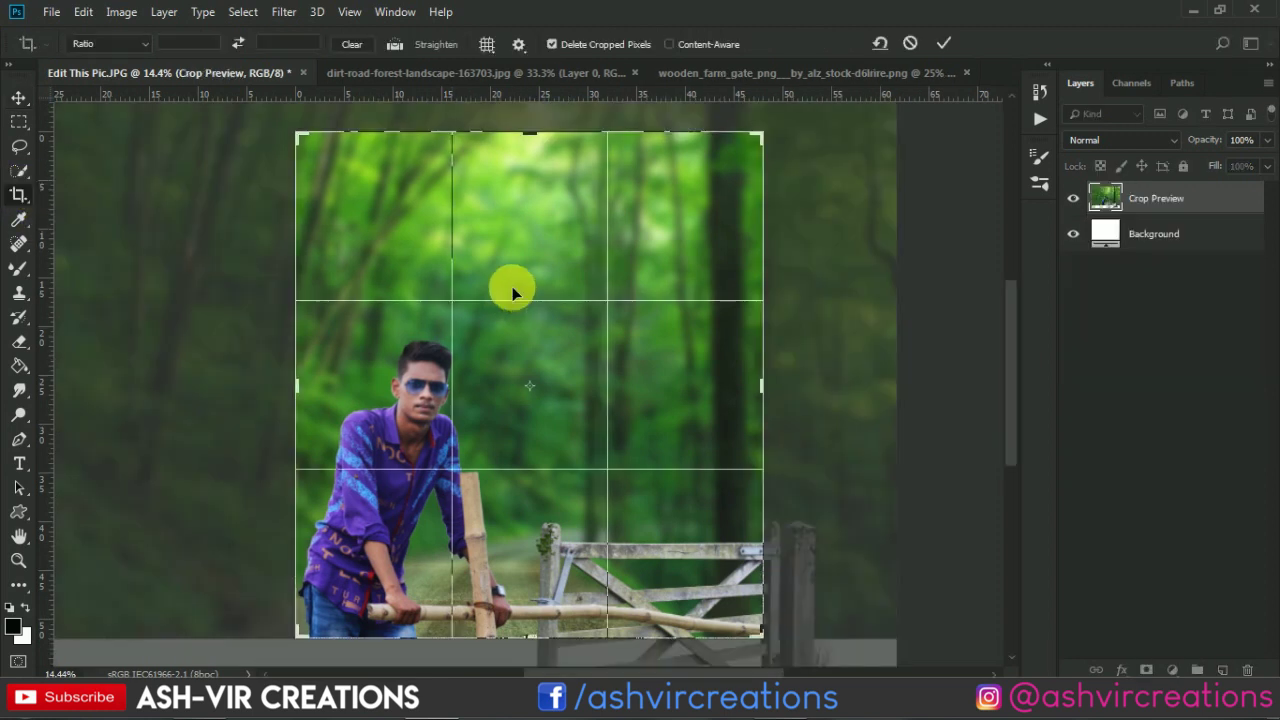
{"action": "left_click_drag", "start_coordinate": [303, 389], "coordinate": [278, 400]}
{"action": "key", "text": "ctrl+r"}
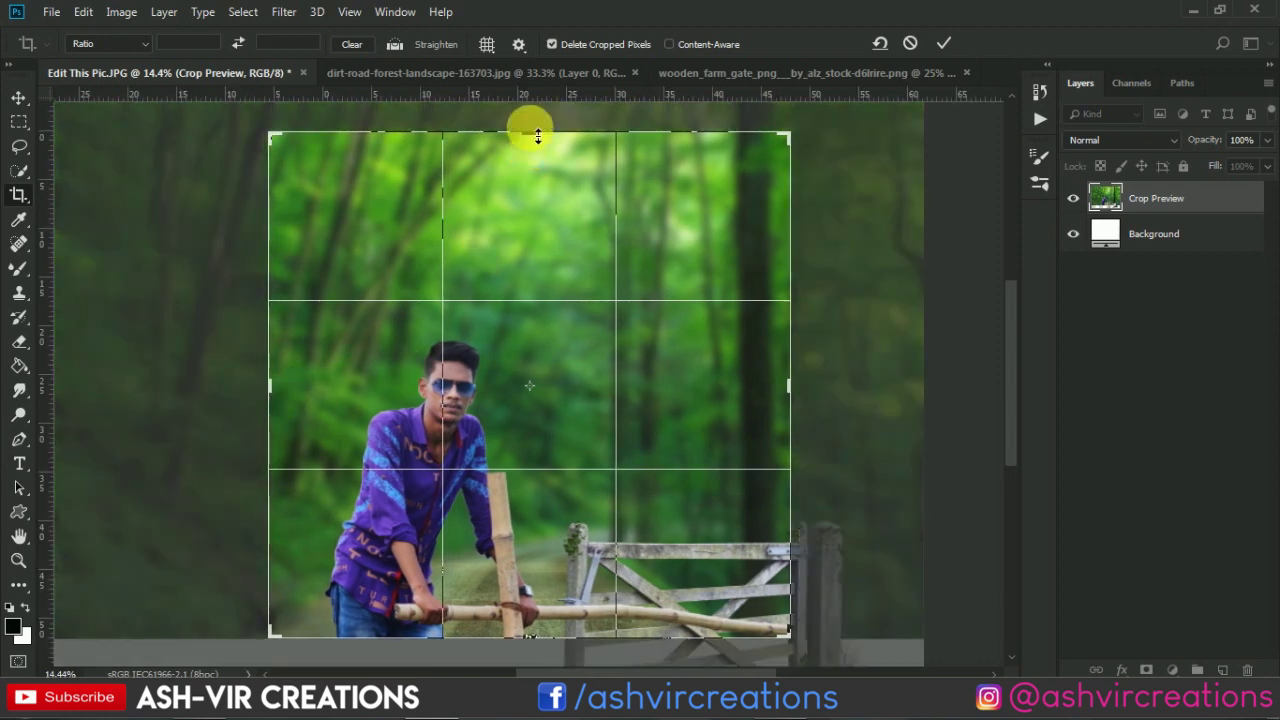
{"action": "left_click_drag", "start_coordinate": [538, 135], "coordinate": [553, 219]}
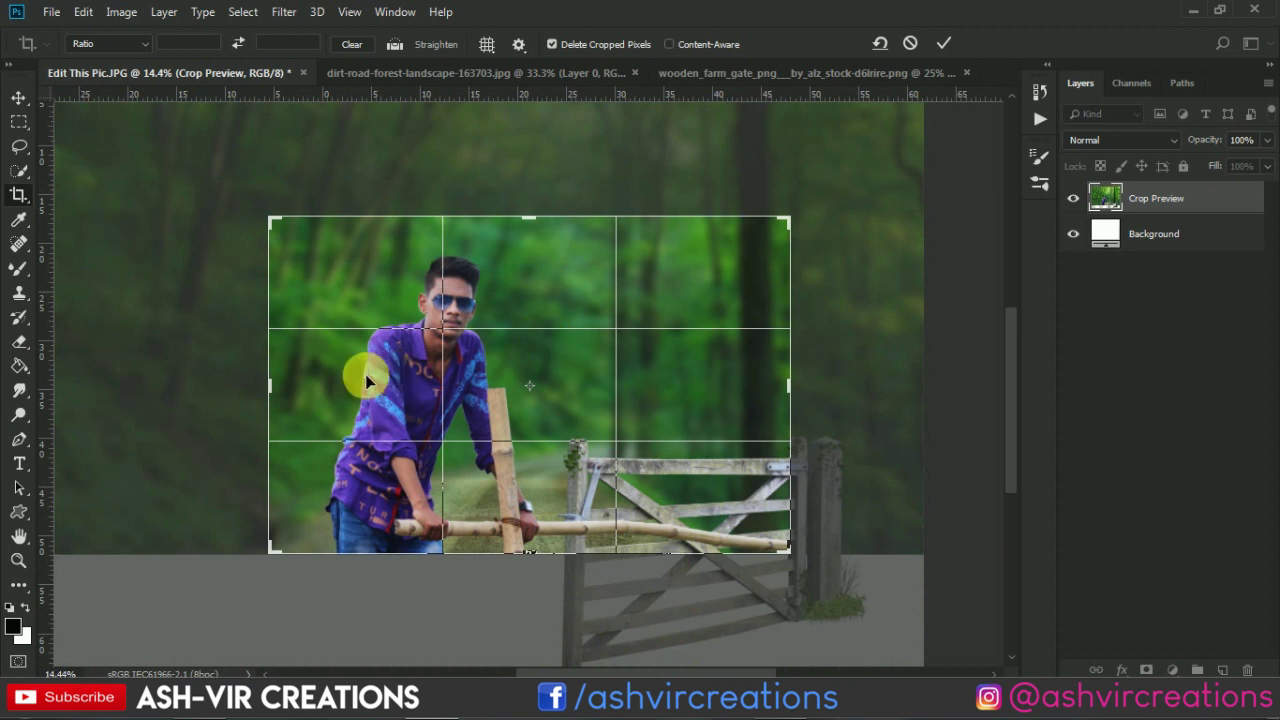
{"action": "left_click_drag", "start_coordinate": [263, 386], "coordinate": [266, 391]}
{"action": "mouse_move", "coordinate": [526, 217]}
{"action": "left_mouse_down"}
{"action": "mouse_move", "coordinate": [523, 200]}
{"action": "mouse_move", "coordinate": [534, 222]}
{"action": "left_mouse_up"}
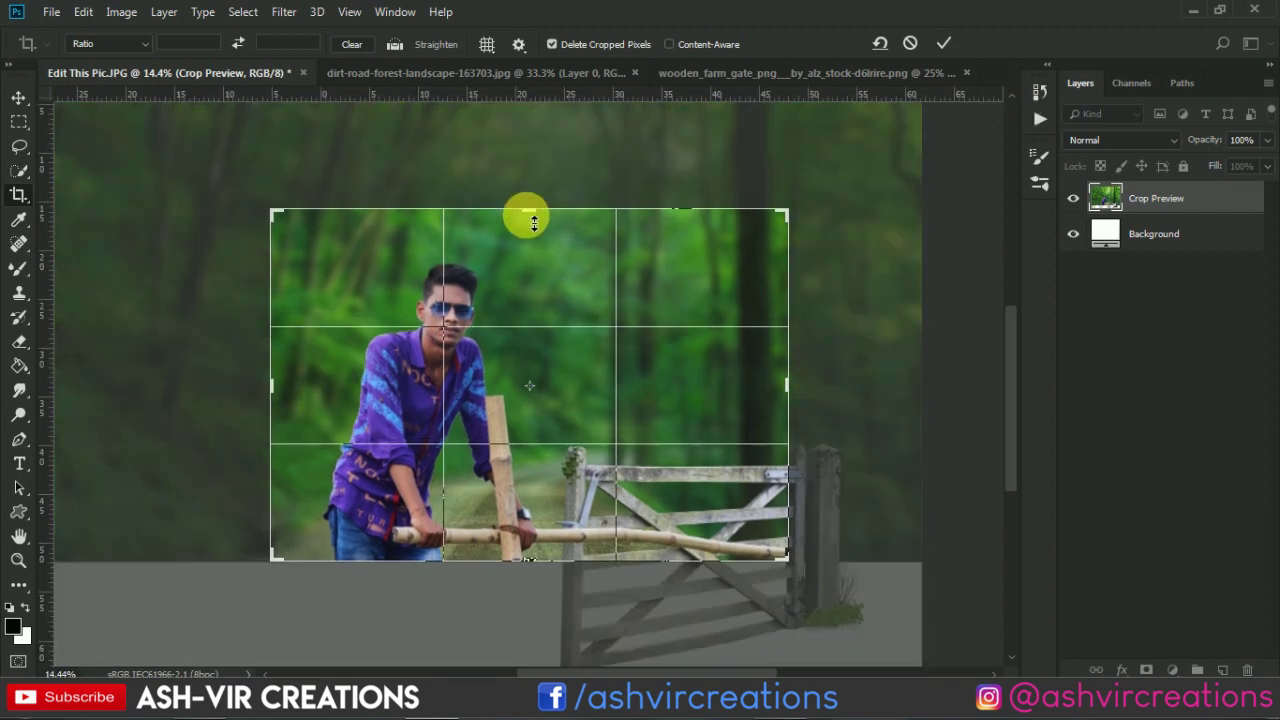
{"action": "left_click", "coordinate": [940, 42]}
{"action": "key", "text": "v"}
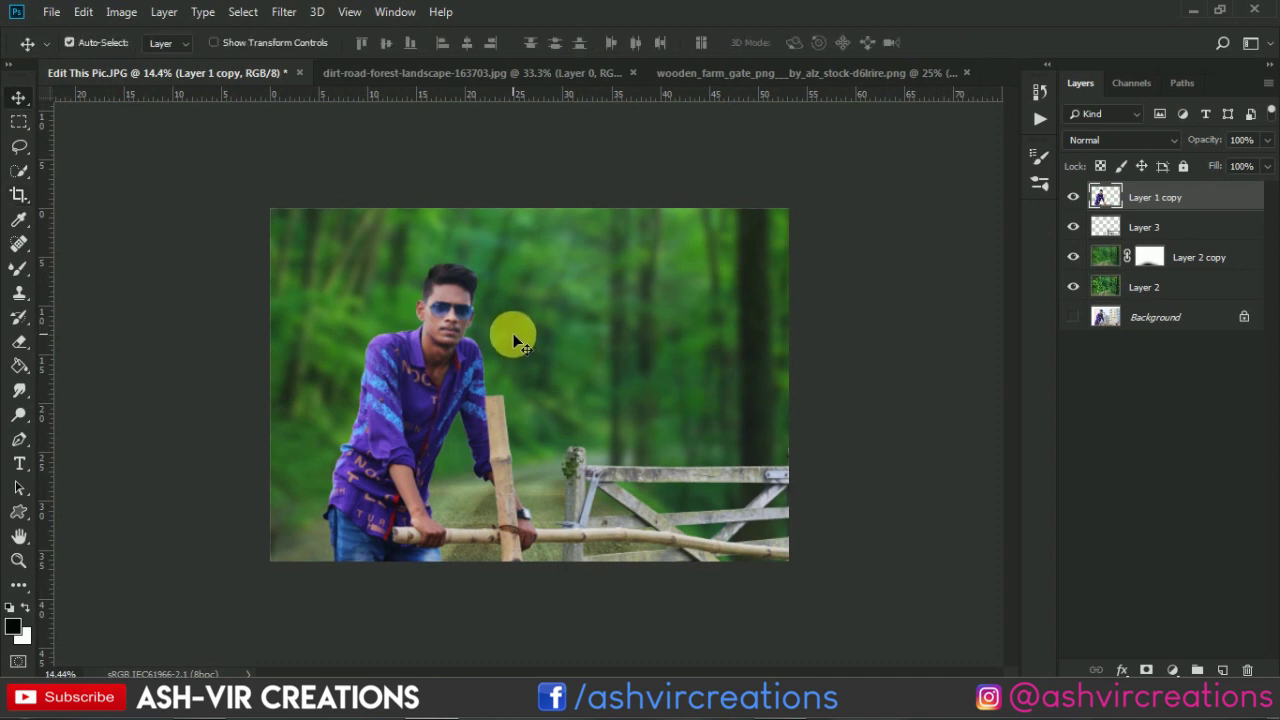
{"action": "scroll", "coordinate": [515, 338], "scroll_direction": "up", "scroll_amount": 1}
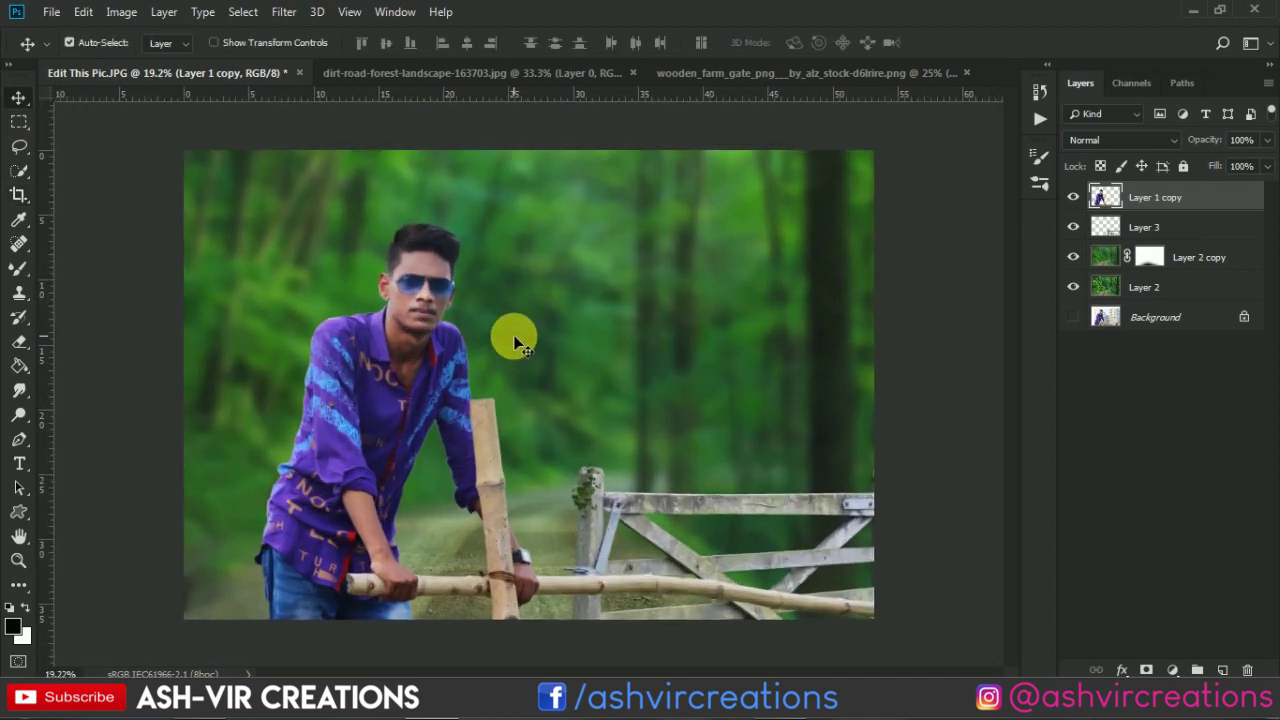
{"action": "left_click", "coordinate": [1177, 288], "text": "shift"}
{"action": "right_click", "coordinate": [1175, 285]}
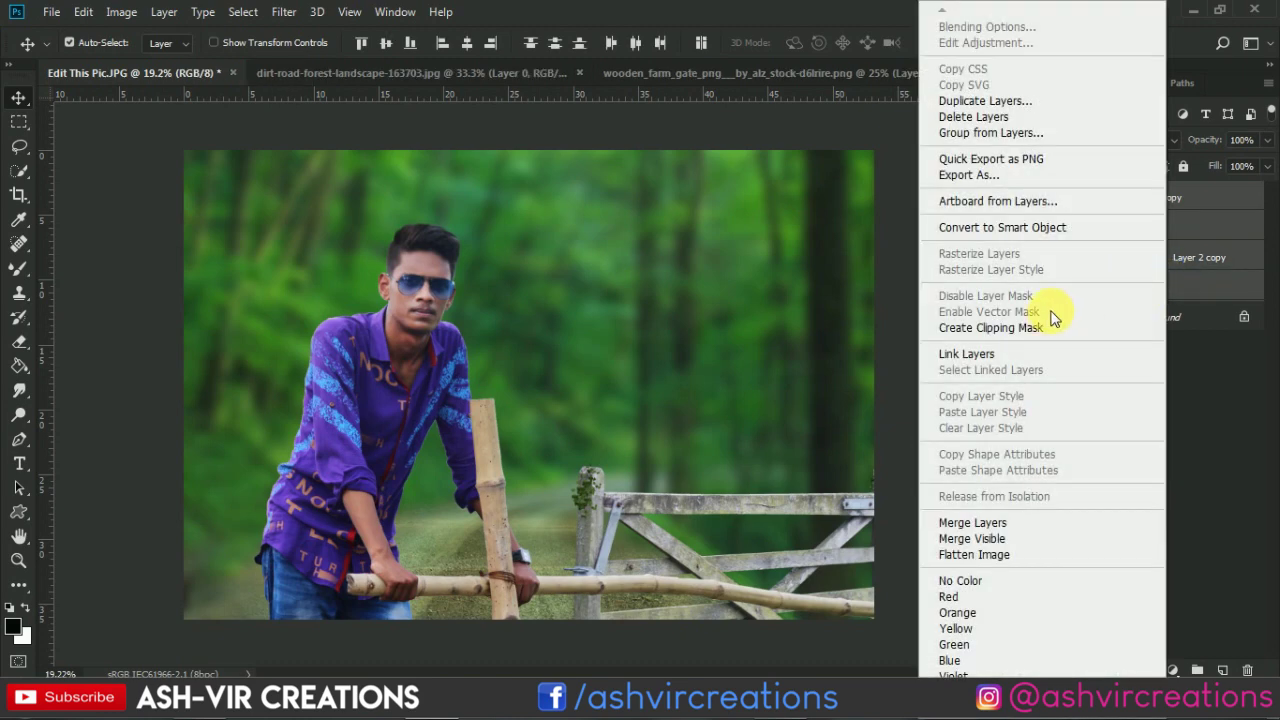
{"action": "left_click", "coordinate": [844, 175]}
{"action": "left_click", "coordinate": [1148, 257]}
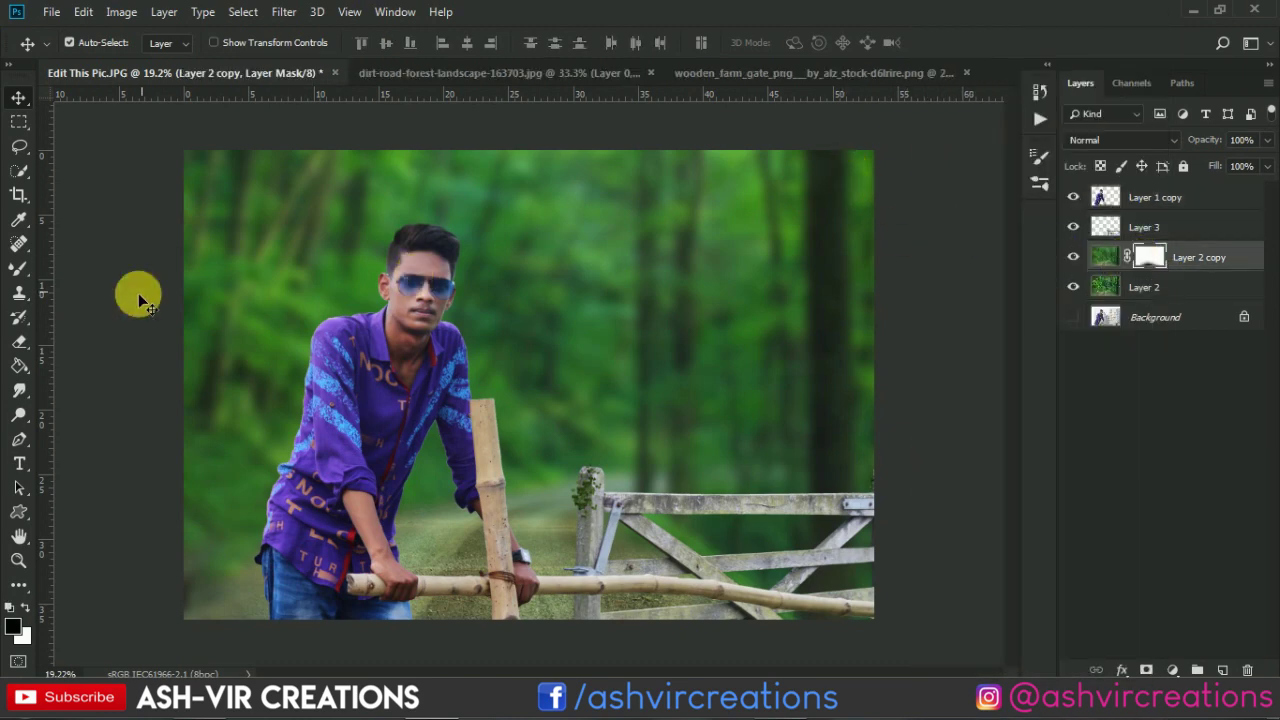
{"action": "right_click", "coordinate": [16, 270]}
{"action": "left_click", "coordinate": [100, 263]}
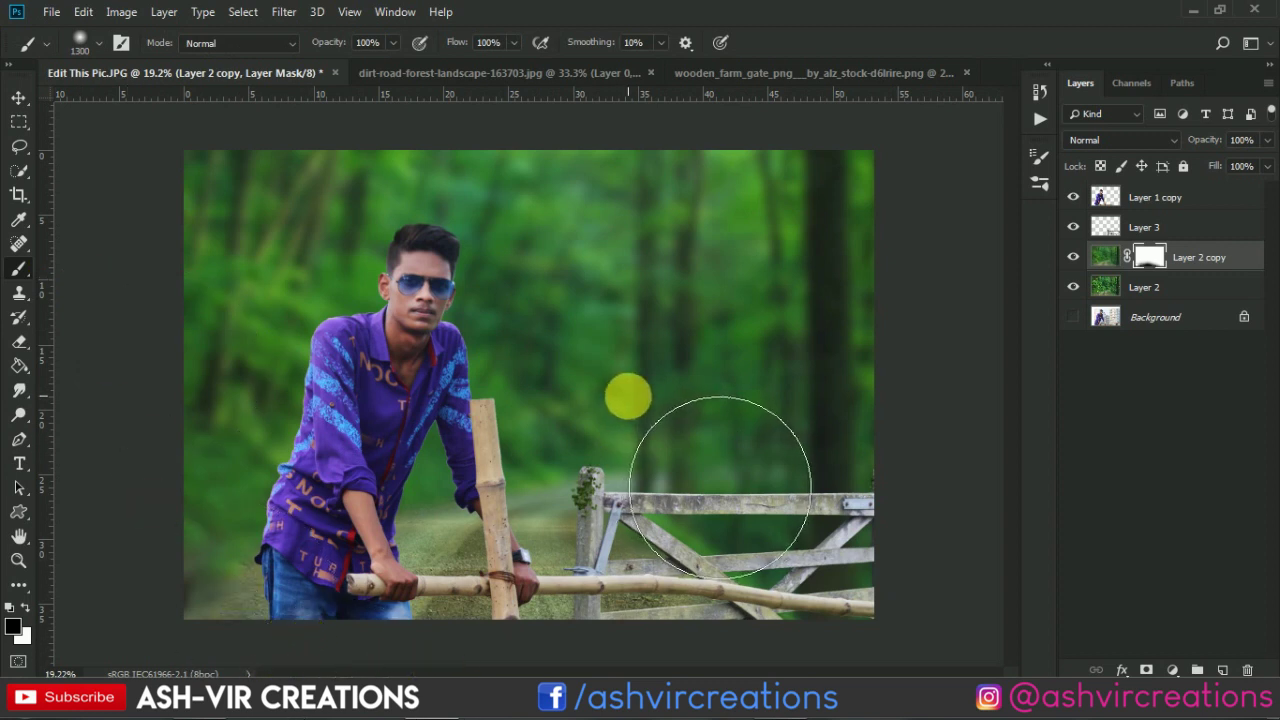
{"action": "key", "text": "v"}
Merge all layers from Layer 2 up to Layer 1 copy into one layer, leaving the Background separate.
{"action": "left_click", "coordinate": [1150, 285]}
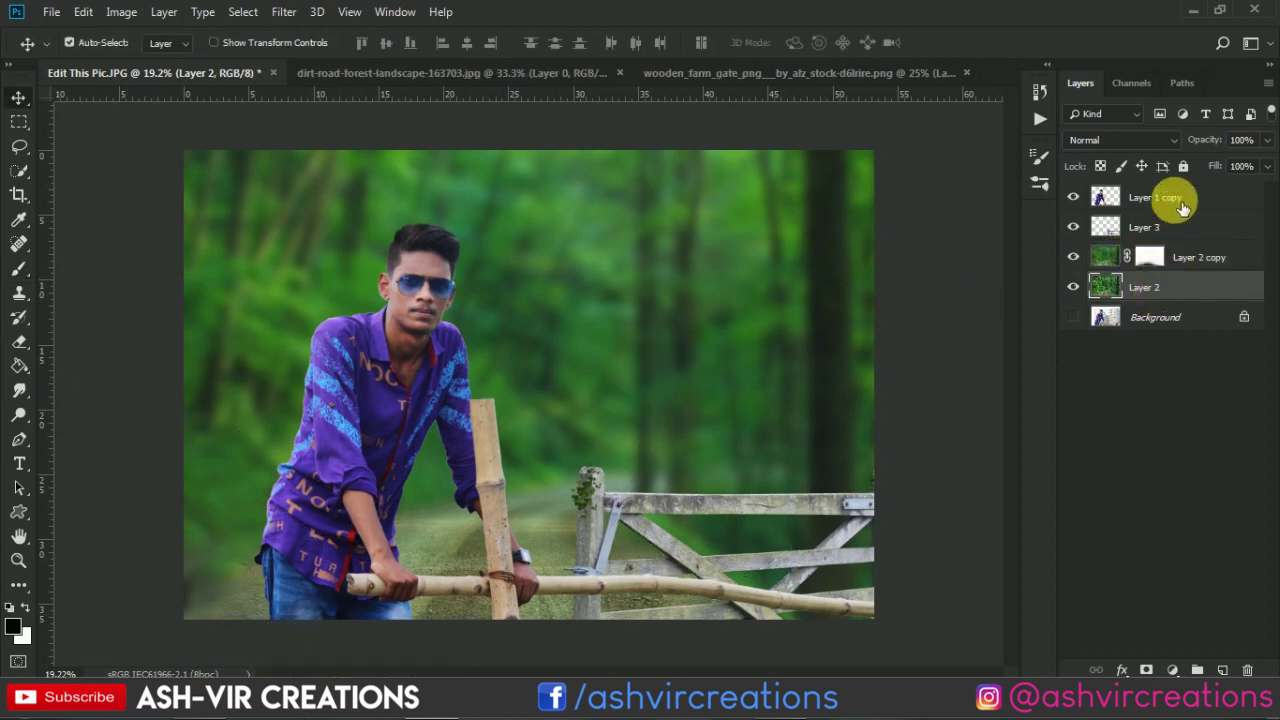
{"action": "left_click", "coordinate": [1180, 201], "text": "shift"}
{"action": "right_click", "coordinate": [1170, 197]}
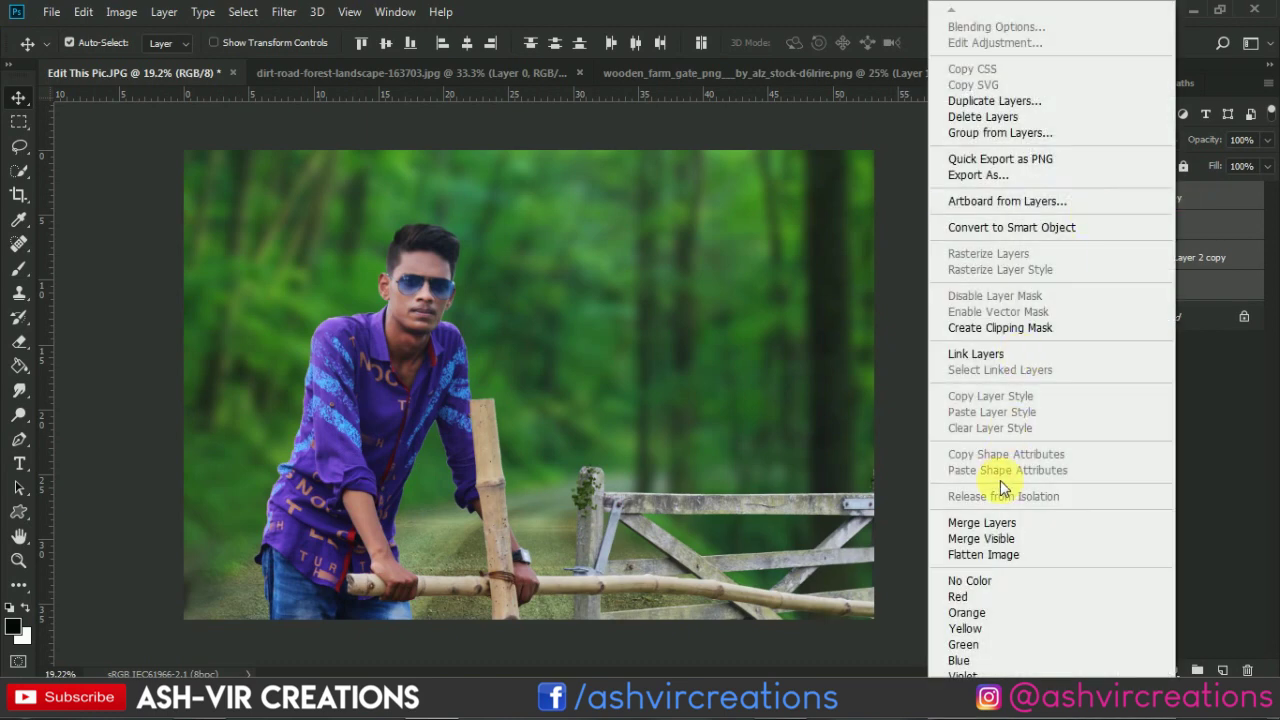
{"action": "left_click", "coordinate": [985, 521]}
{"action": "scroll", "coordinate": [673, 328], "scroll_direction": "up", "scroll_amount": 1}
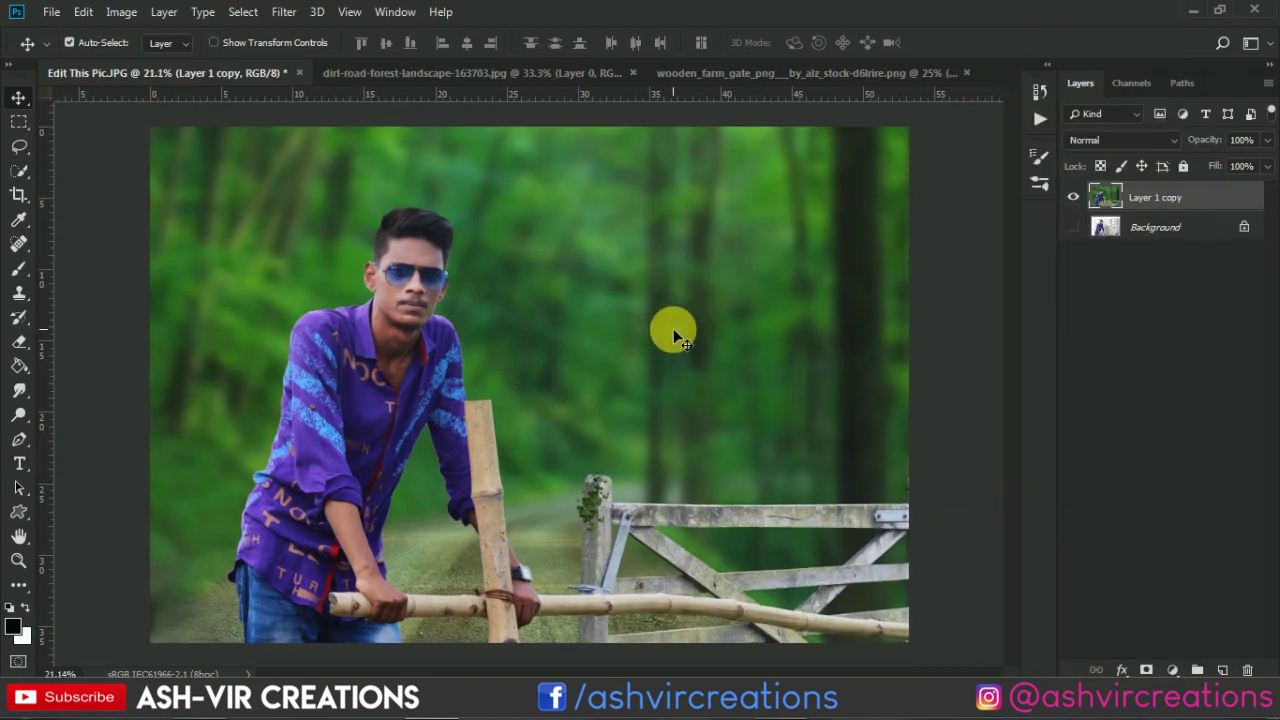
{"action": "scroll", "coordinate": [673, 328], "scroll_direction": "down", "scroll_amount": 2}
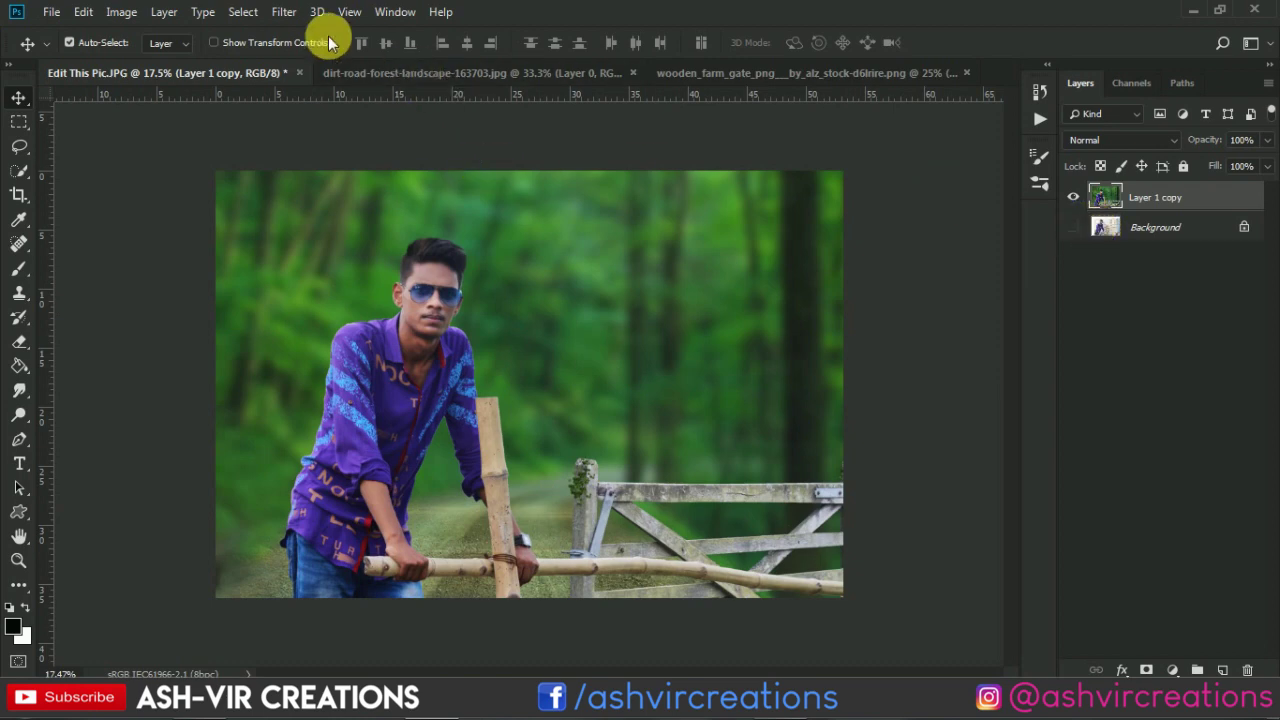
Open the Camera Raw filter on the merged layer and set the Blues hue to +31 in the HSL adjustments.
{"action": "left_click", "coordinate": [286, 13]}
{"action": "left_click", "coordinate": [303, 127]}
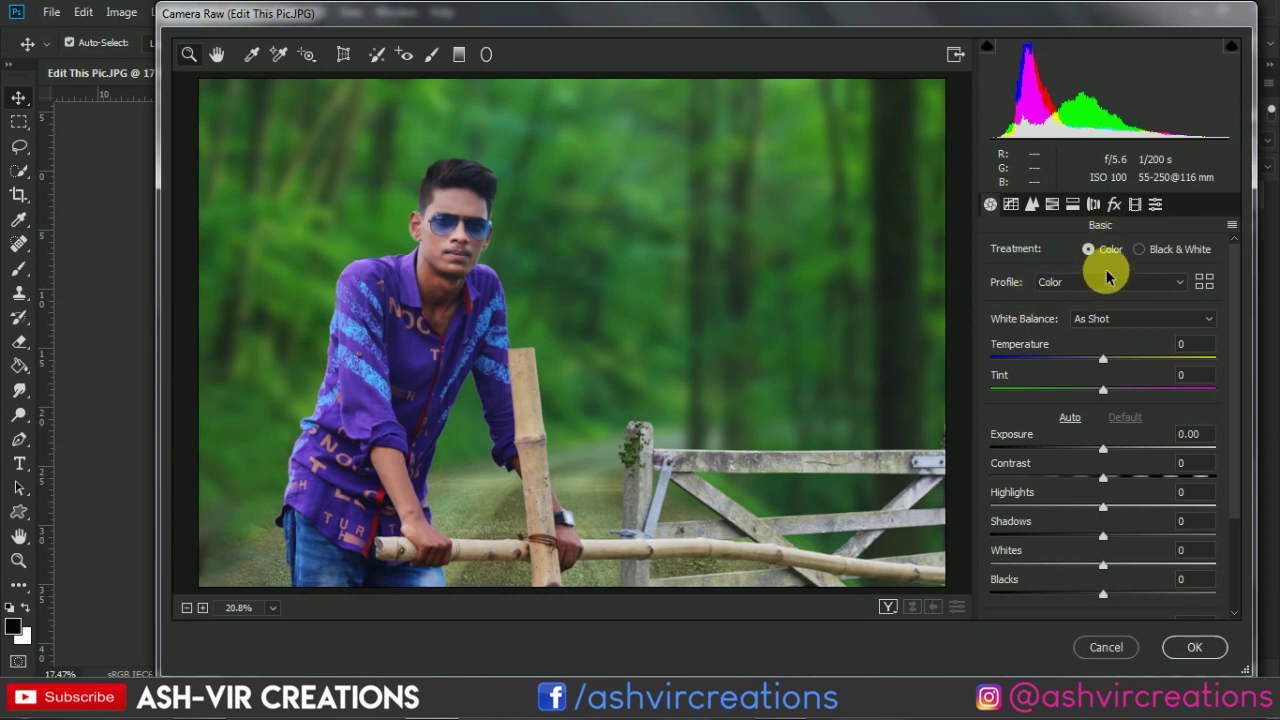
{"action": "left_click", "coordinate": [1074, 205]}
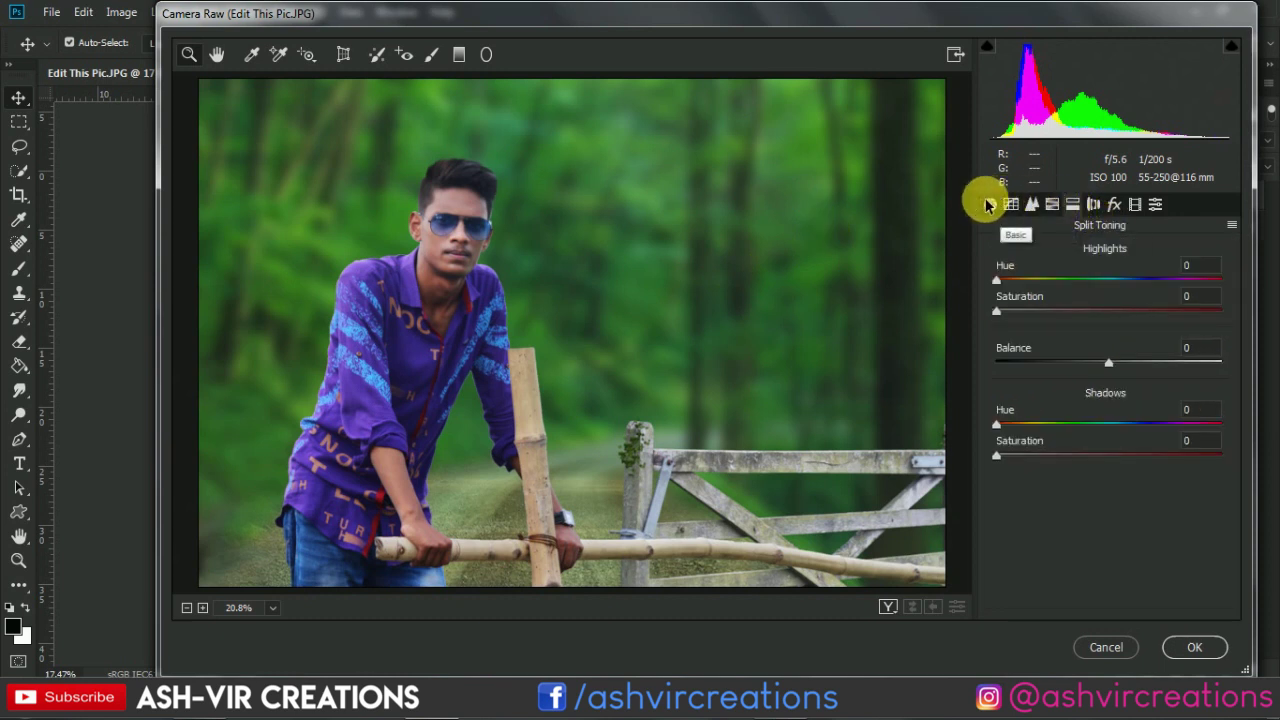
{"action": "left_click", "coordinate": [1031, 204]}
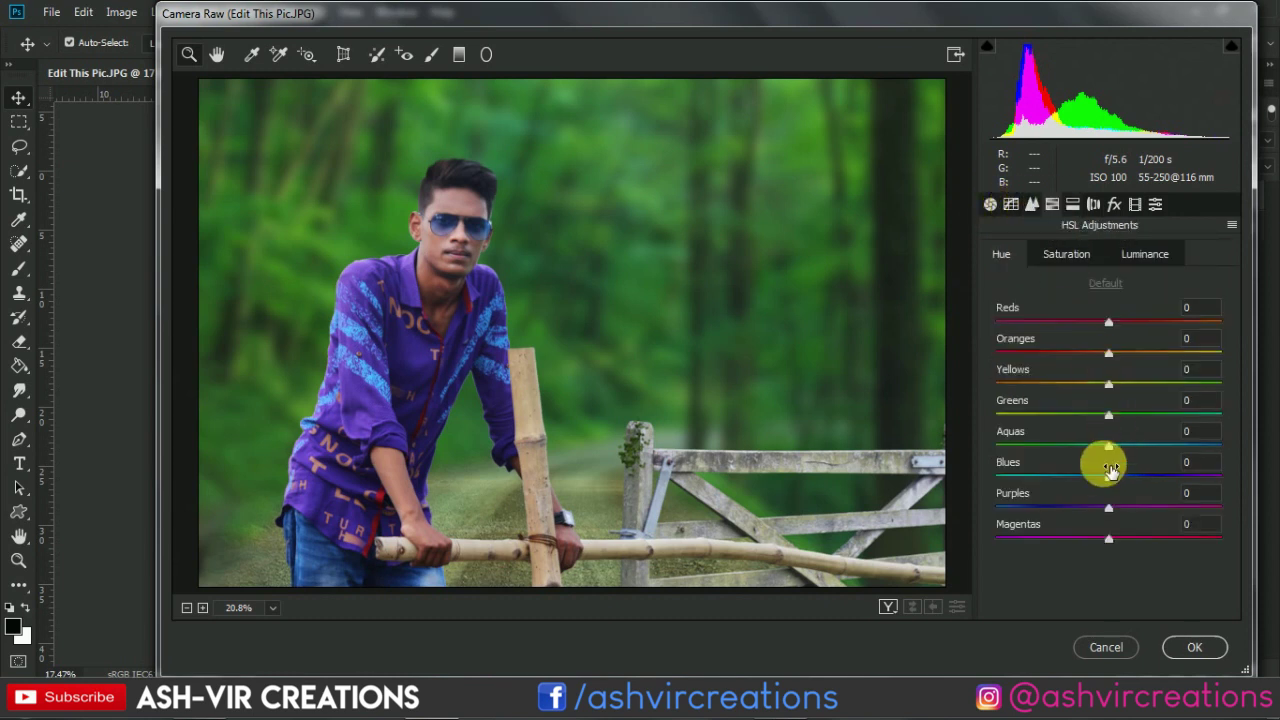
{"action": "left_click_drag", "start_coordinate": [1106, 482], "coordinate": [1152, 525]}
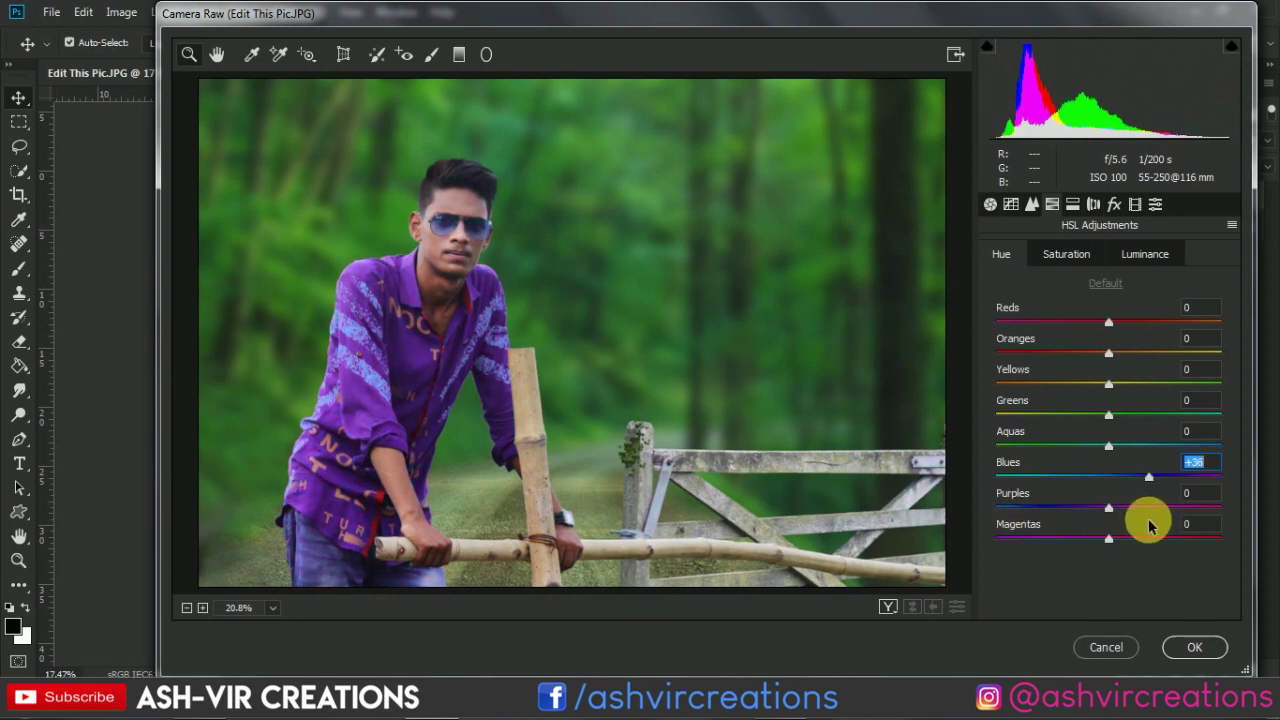
{"action": "left_click", "coordinate": [1108, 510]}
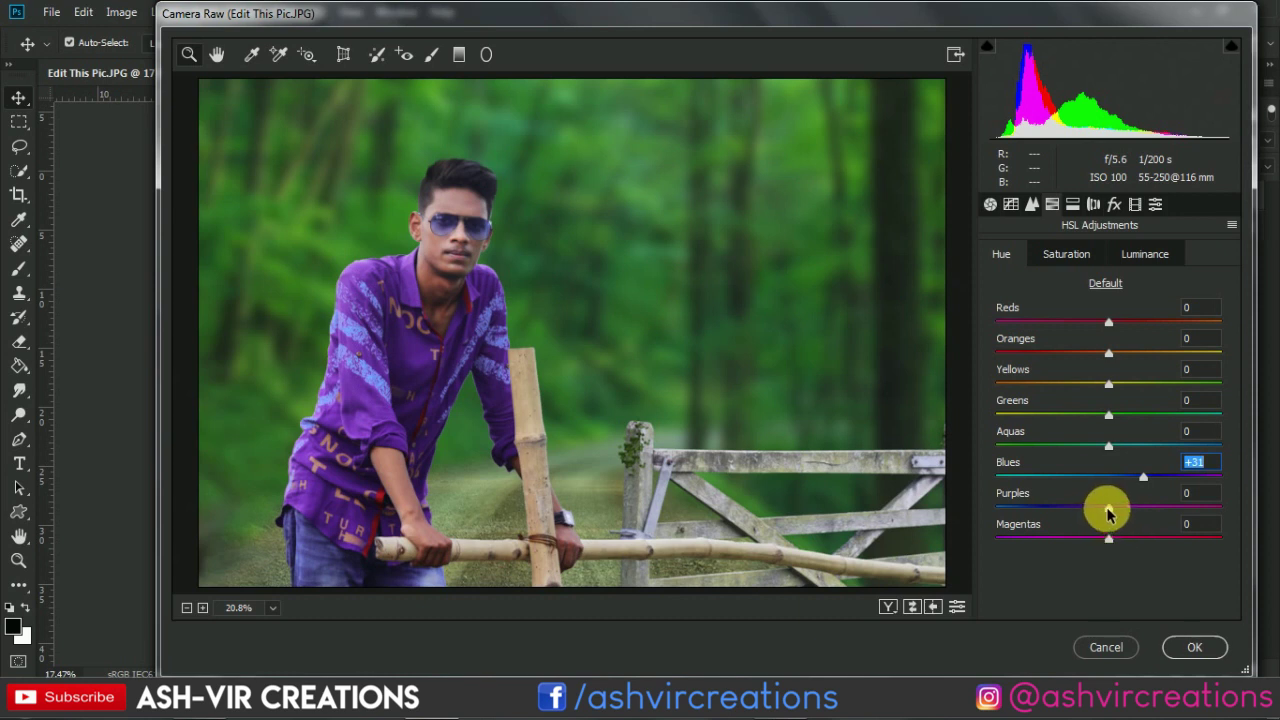
Shift the shirt's colour by setting the Purples hue to +37 and the Magentas hue to +25.
{"action": "left_click_drag", "start_coordinate": [1108, 512], "coordinate": [1216, 510]}
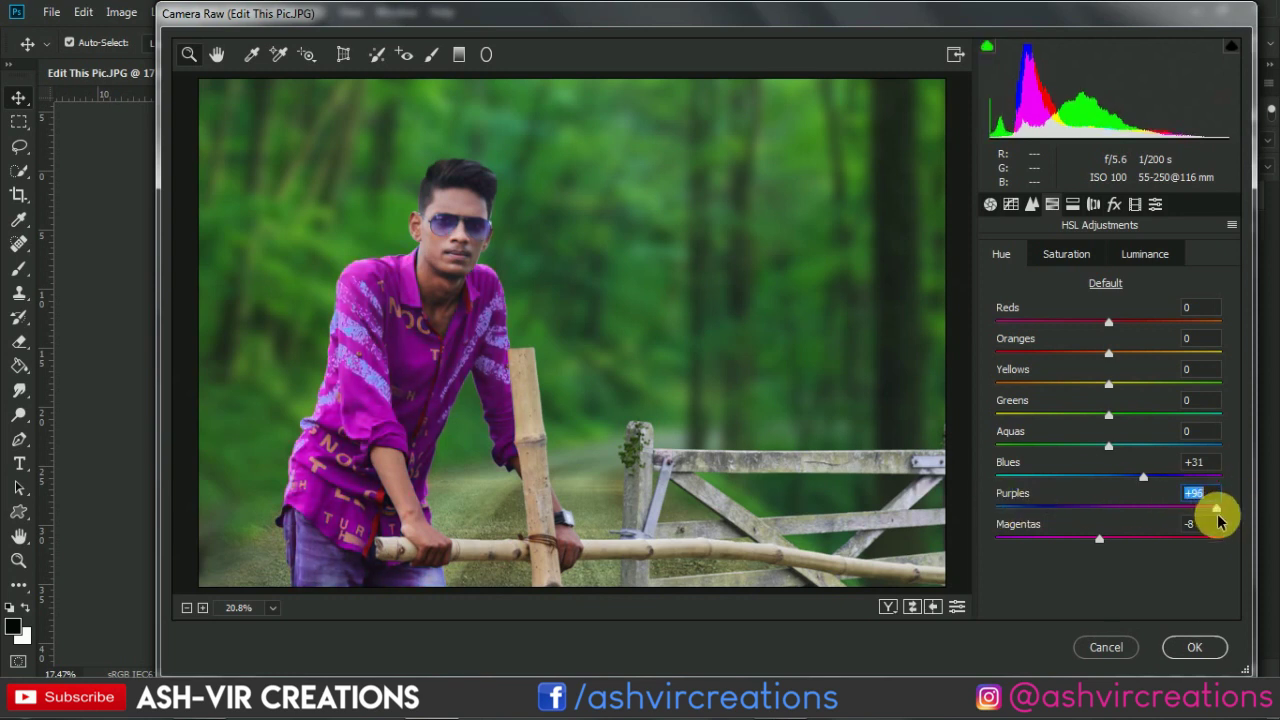
{"action": "left_click_drag", "start_coordinate": [1100, 537], "coordinate": [1060, 548]}
{"action": "left_click_drag", "start_coordinate": [1139, 543], "coordinate": [1136, 543]}
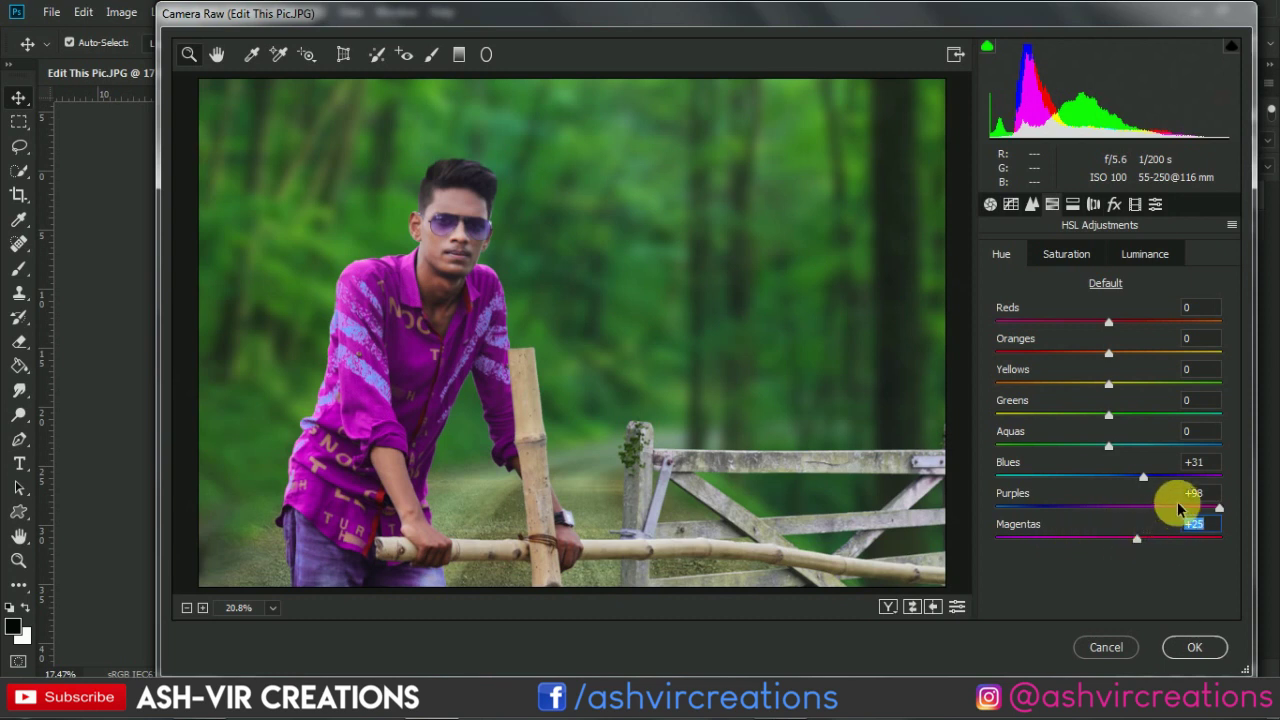
{"action": "left_click_drag", "start_coordinate": [1218, 513], "coordinate": [1148, 513]}
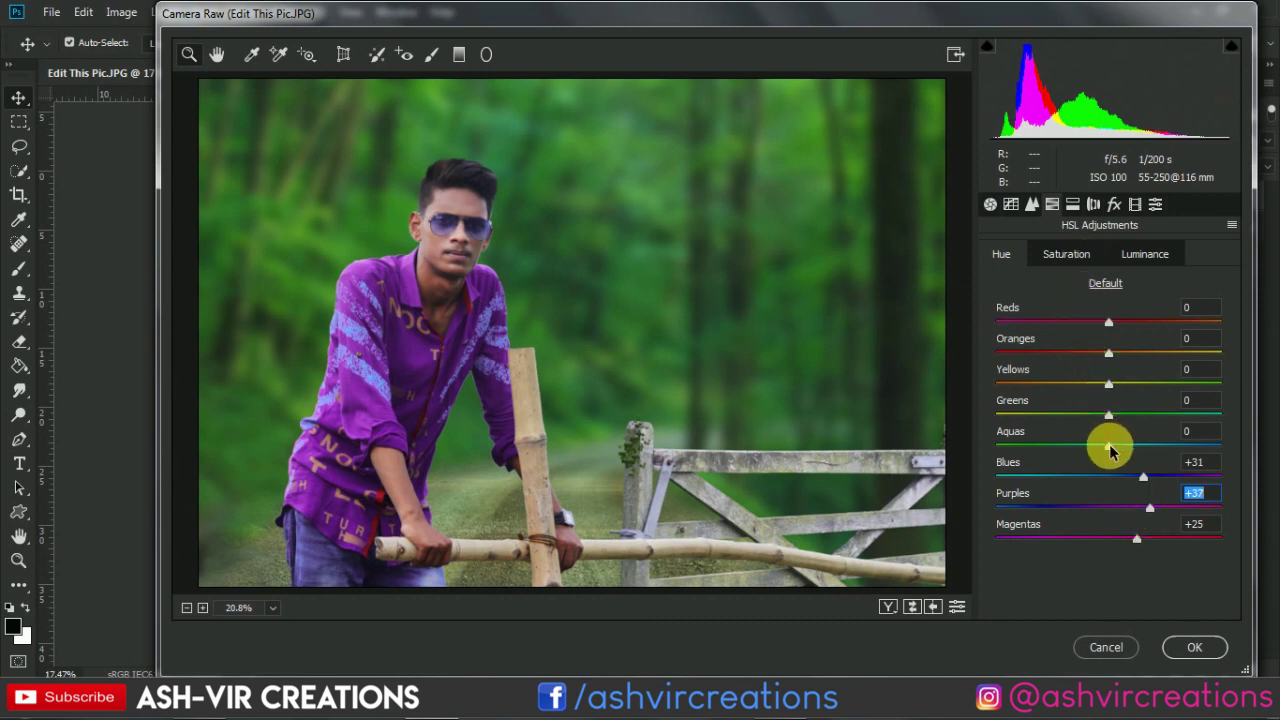
Set the HSL hue values to +23 for Aquas, +12 for Blues and +14 for Greens.
{"action": "left_click_drag", "start_coordinate": [1110, 448], "coordinate": [1195, 485]}
{"action": "mouse_move", "coordinate": [1114, 485]}
{"action": "left_mouse_down"}
{"action": "mouse_move", "coordinate": [1094, 486]}
{"action": "mouse_move", "coordinate": [1140, 491]}
{"action": "mouse_move", "coordinate": [1084, 483]}
{"action": "mouse_move", "coordinate": [1121, 487]}
{"action": "left_mouse_up"}
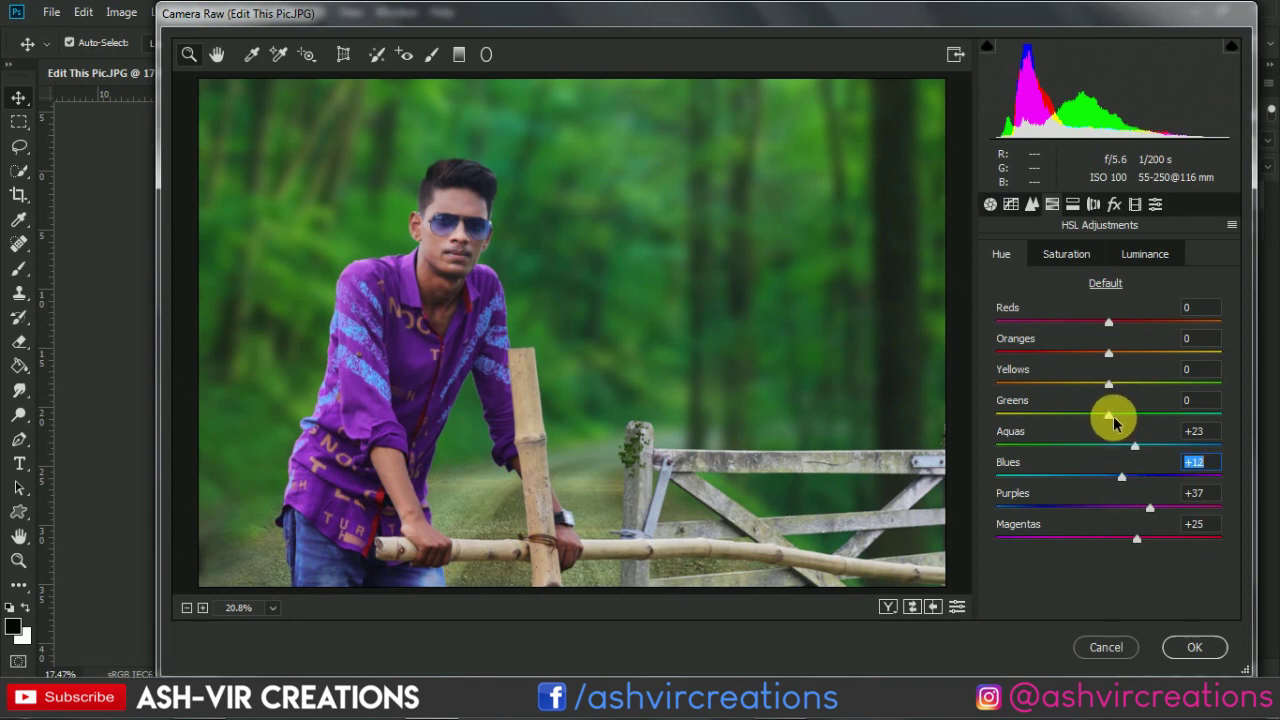
{"action": "mouse_move", "coordinate": [1109, 418]}
{"action": "left_mouse_down"}
{"action": "mouse_move", "coordinate": [1020, 417]}
{"action": "mouse_move", "coordinate": [1137, 432]}
{"action": "mouse_move", "coordinate": [1122, 432]}
{"action": "left_mouse_up"}
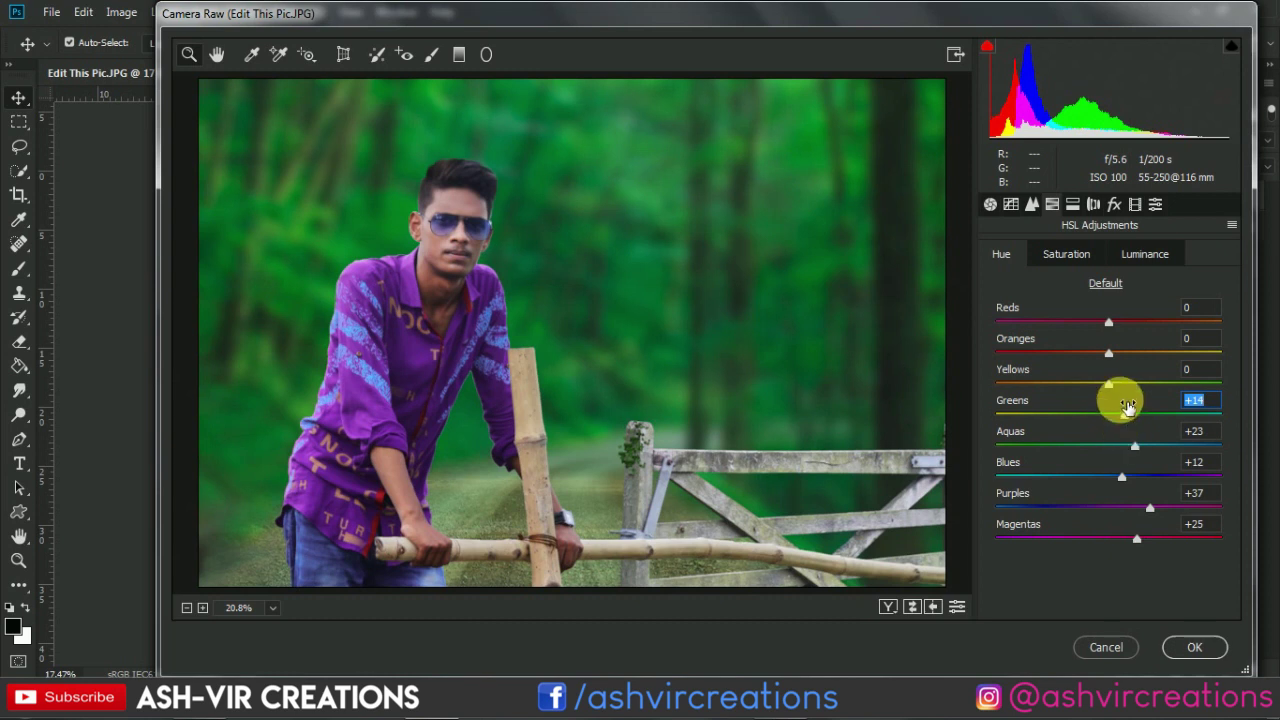
Try adjusting the Greens saturation and a Blue Primary calibration hue of -100, resetting both to 0.
{"action": "left_click", "coordinate": [1085, 258]}
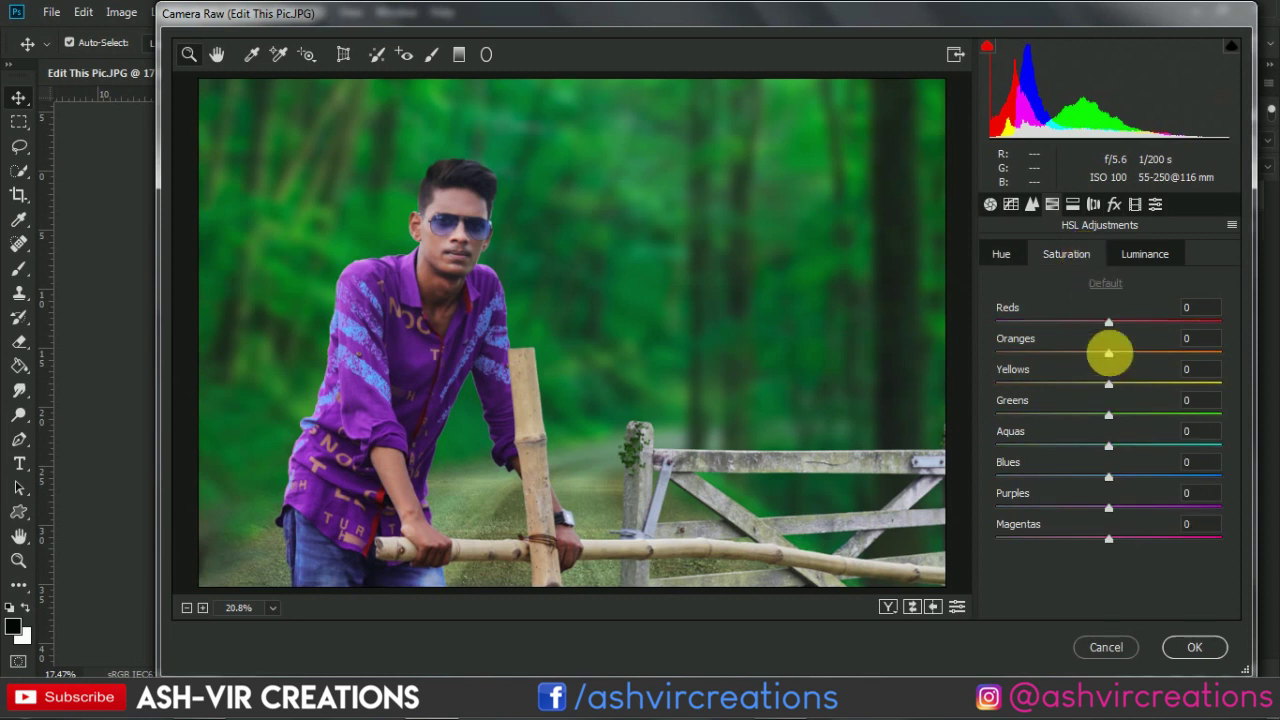
{"action": "mouse_move", "coordinate": [1111, 417]}
{"action": "left_mouse_down"}
{"action": "mouse_move", "coordinate": [1155, 423]}
{"action": "mouse_move", "coordinate": [1108, 417]}
{"action": "left_mouse_up"}
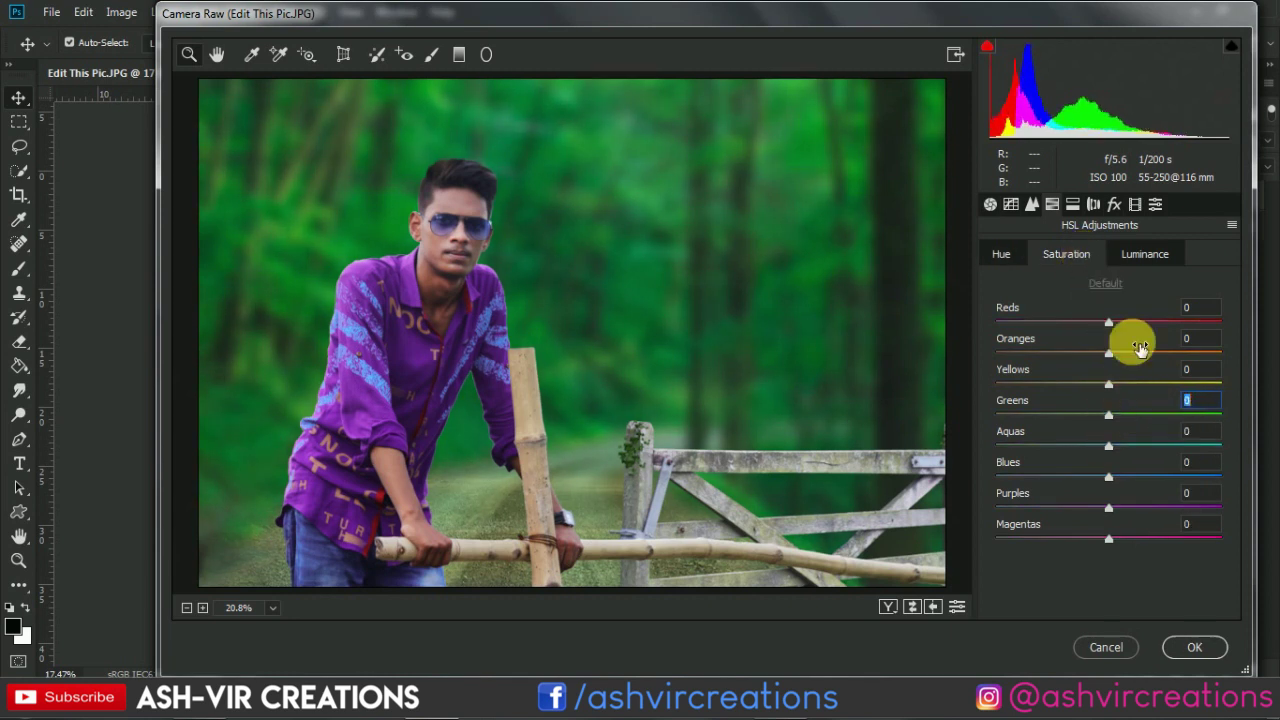
{"action": "left_click", "coordinate": [1138, 206]}
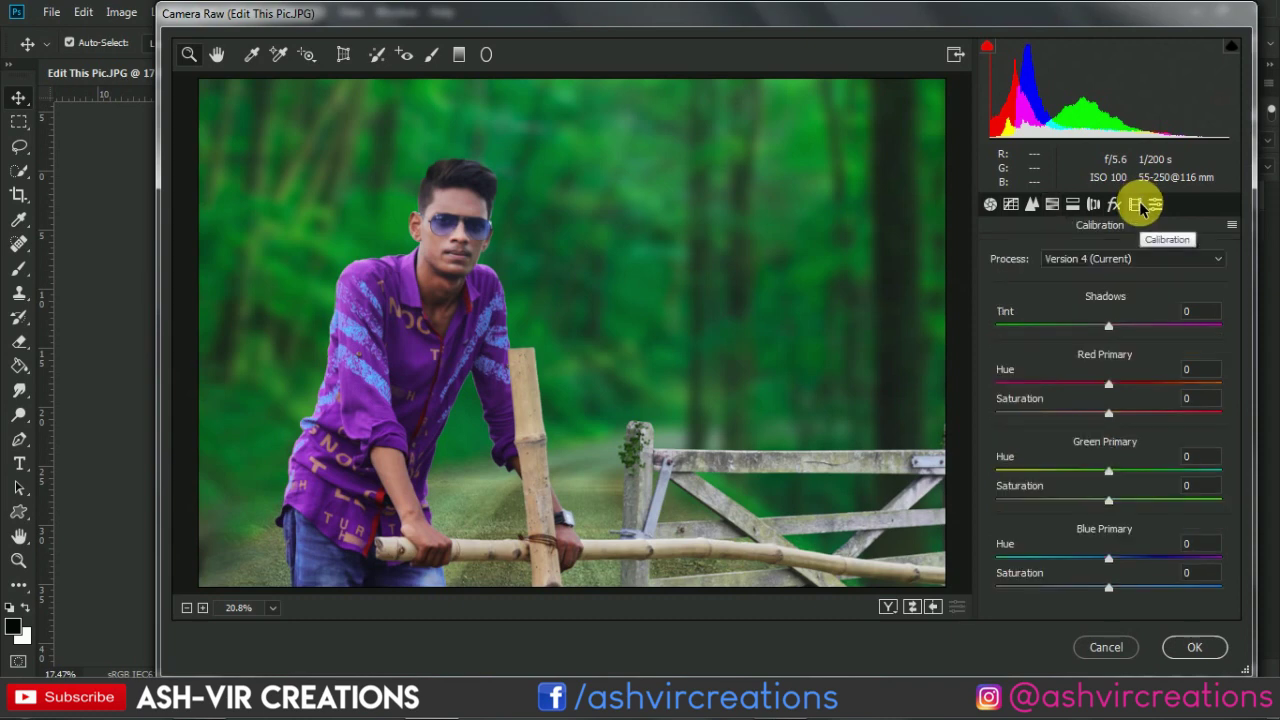
{"action": "left_click_drag", "start_coordinate": [1106, 558], "coordinate": [965, 589]}
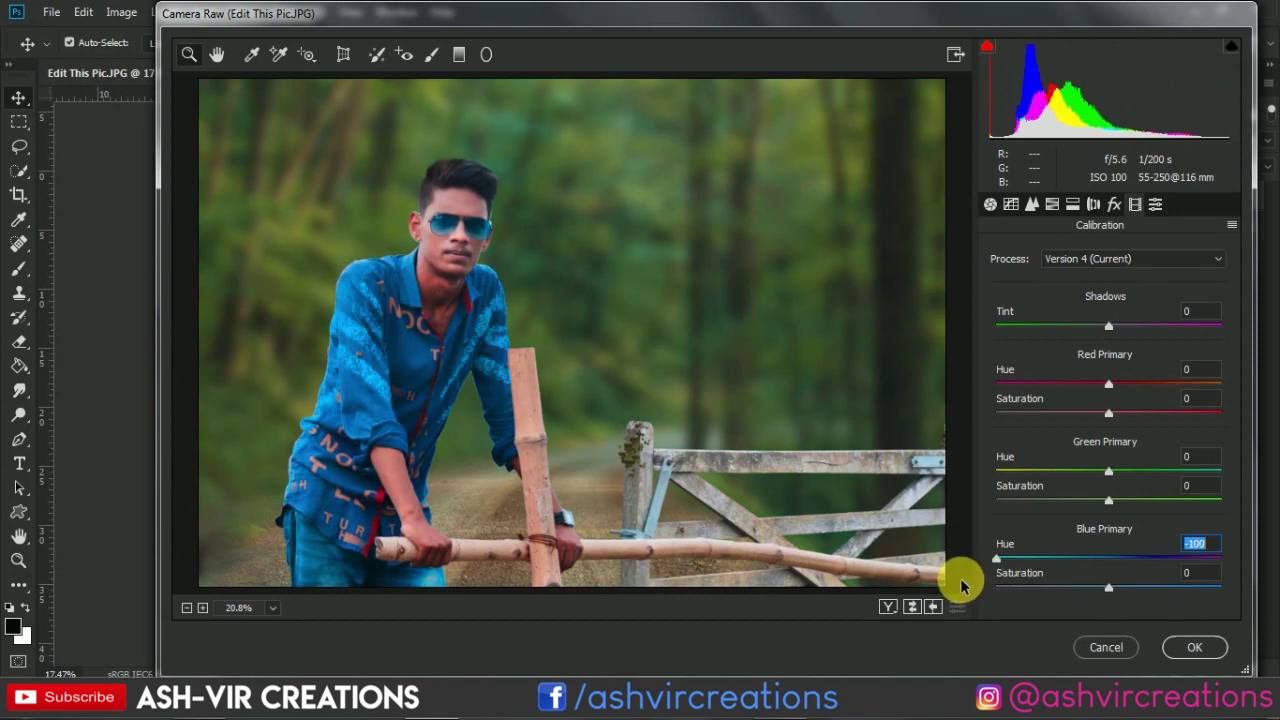
{"action": "type", "text": "0"}
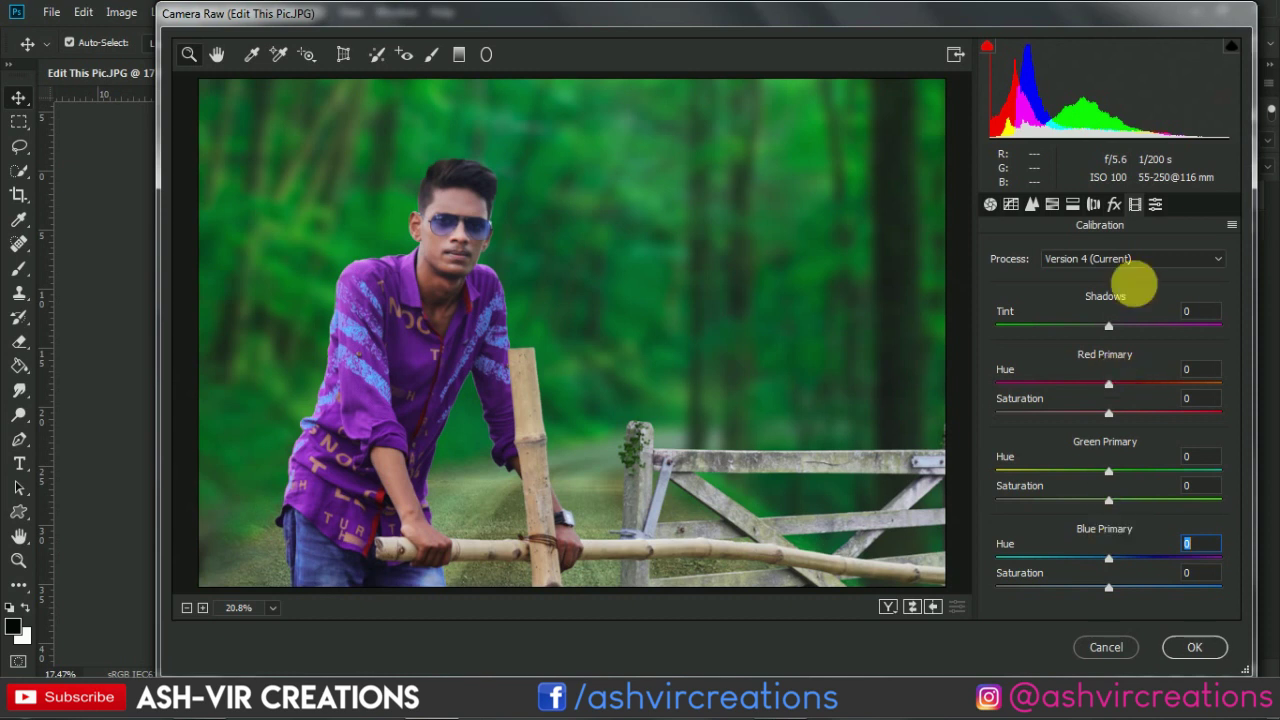
Try adjusting the vignetting amount in the lens corrections and return it to 0.
{"action": "left_click", "coordinate": [1096, 204]}
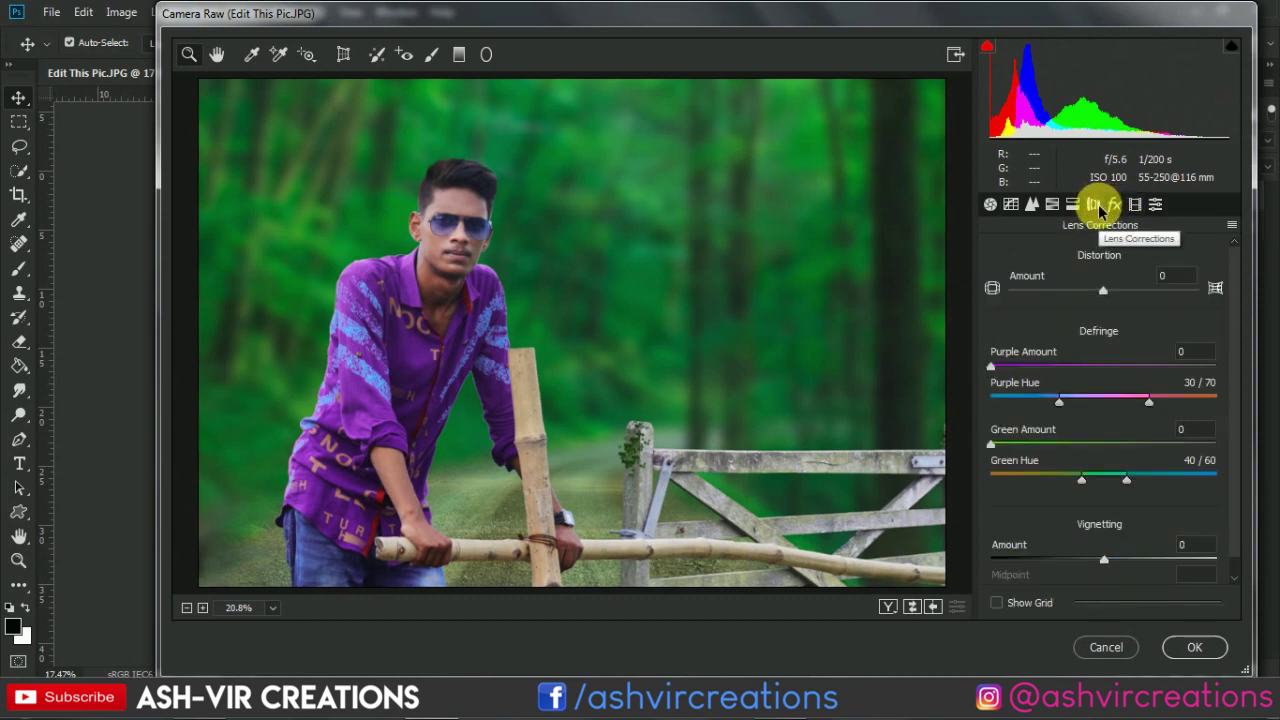
{"action": "left_click_drag", "start_coordinate": [1100, 559], "coordinate": [1090, 594]}
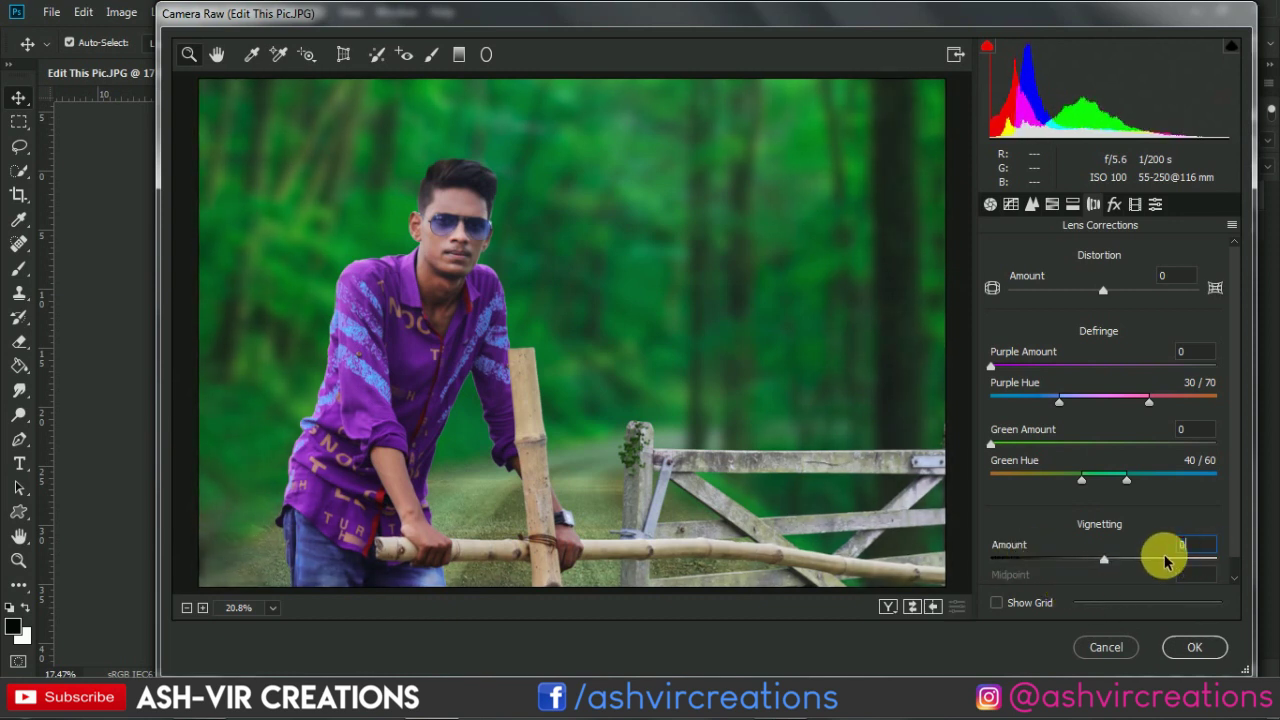
Add a post-crop vignette with amount -21, midpoint 39 and roundness -16.
{"action": "scroll", "coordinate": [1206, 418], "scroll_direction": "down", "scroll_amount": 1}
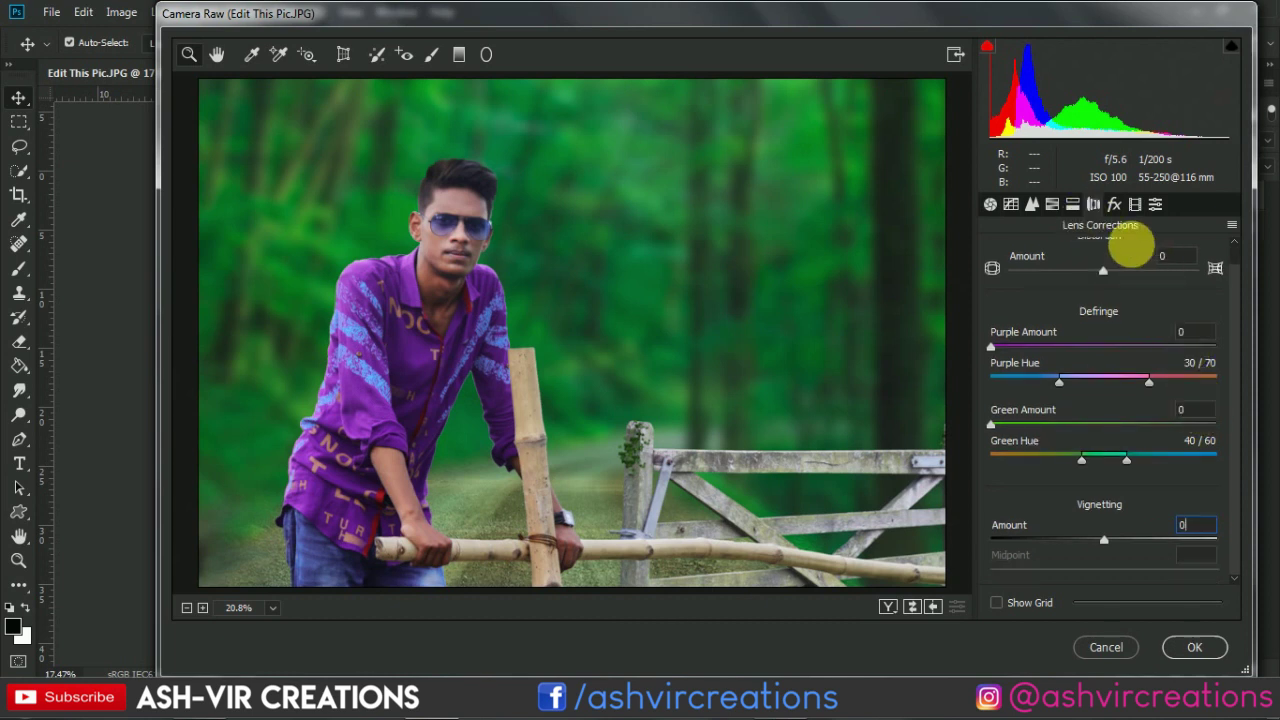
{"action": "scroll", "coordinate": [1134, 249], "scroll_direction": "up", "scroll_amount": 1}
{"action": "left_click", "coordinate": [1072, 204]}
{"action": "left_click", "coordinate": [1114, 205]}
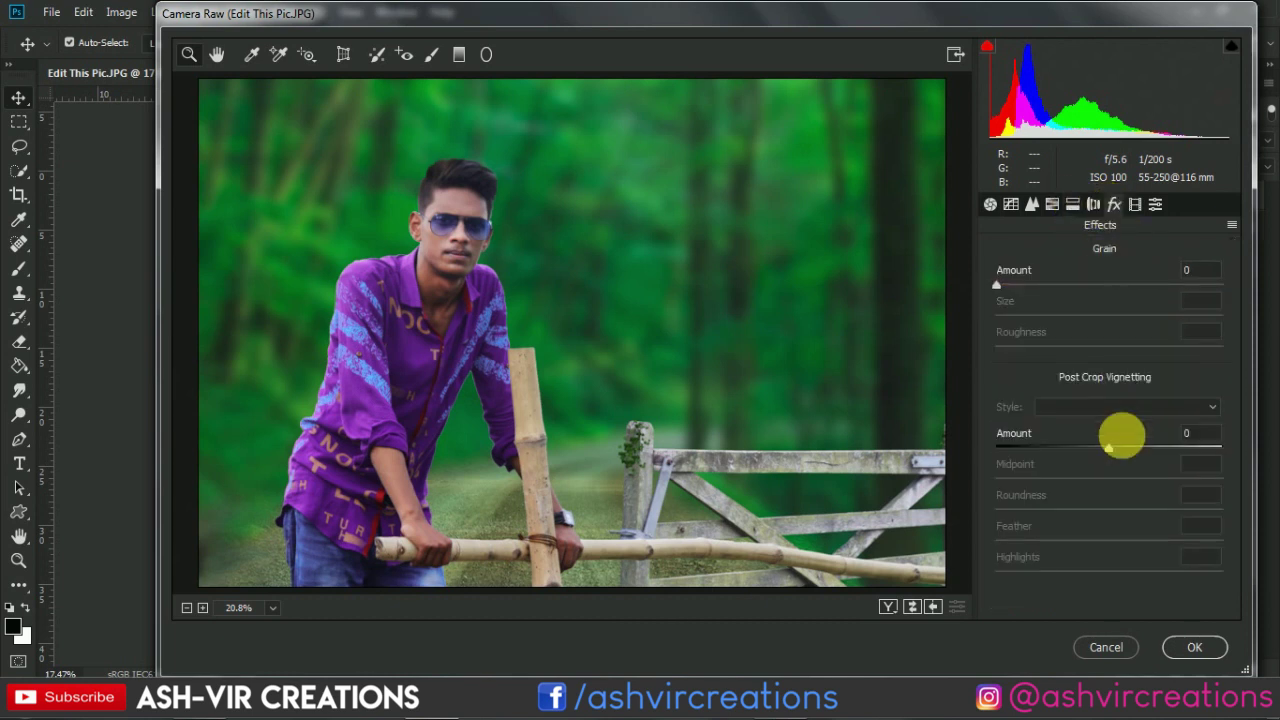
{"action": "left_click_drag", "start_coordinate": [1108, 446], "coordinate": [1089, 506]}
{"action": "left_click", "coordinate": [1085, 481]}
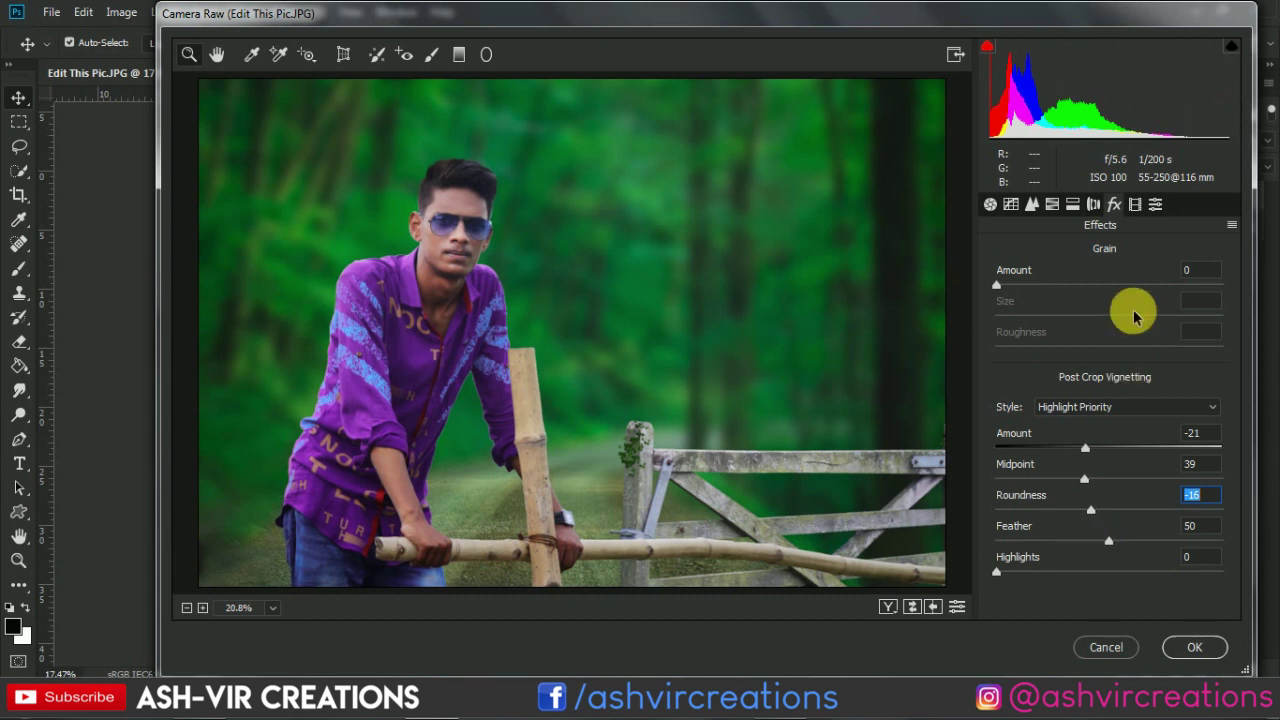
Calibrate the Green Primary with a hue of +9 and a saturation of -5.
{"action": "left_click", "coordinate": [1094, 205]}
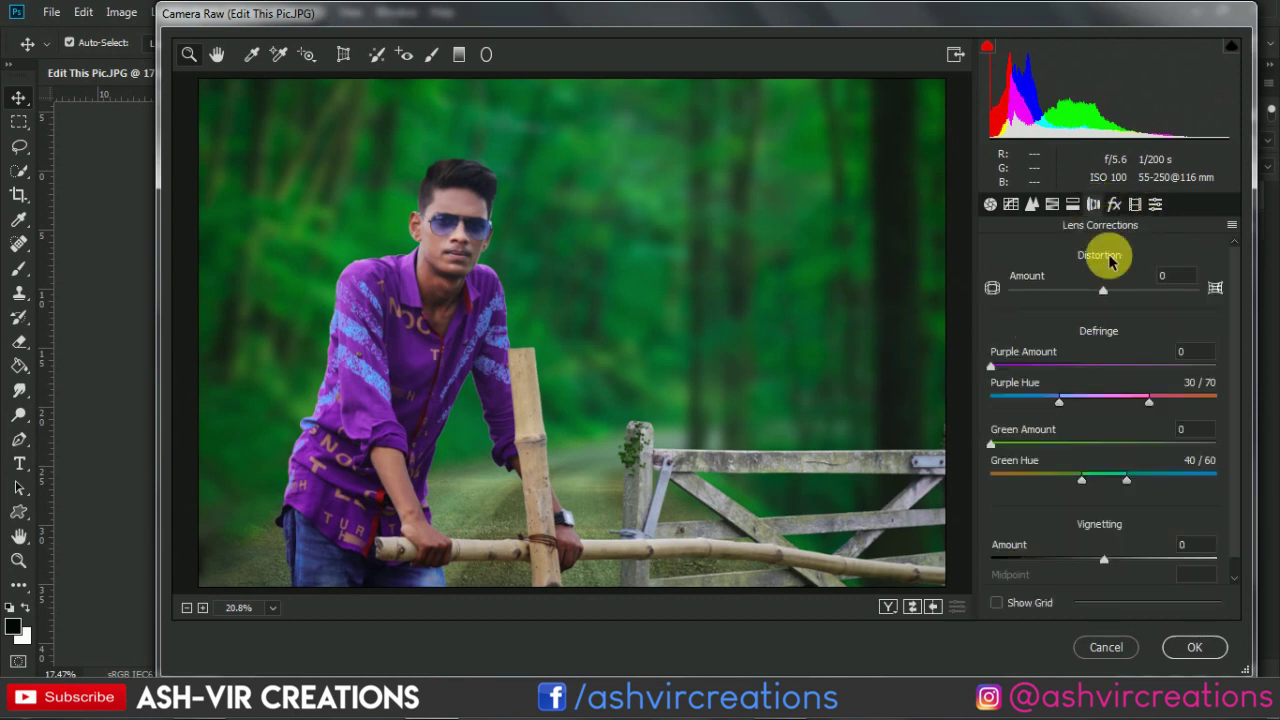
{"action": "left_click", "coordinate": [1134, 205]}
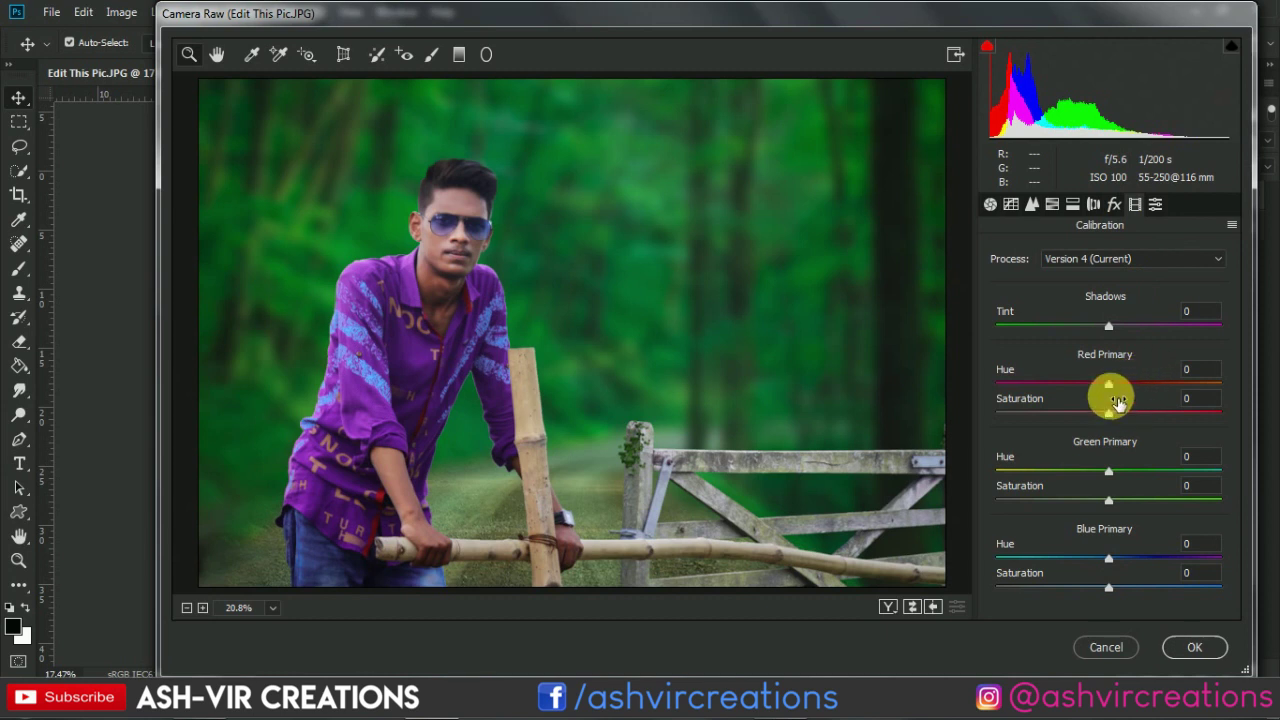
{"action": "left_click_drag", "start_coordinate": [1112, 478], "coordinate": [1002, 472]}
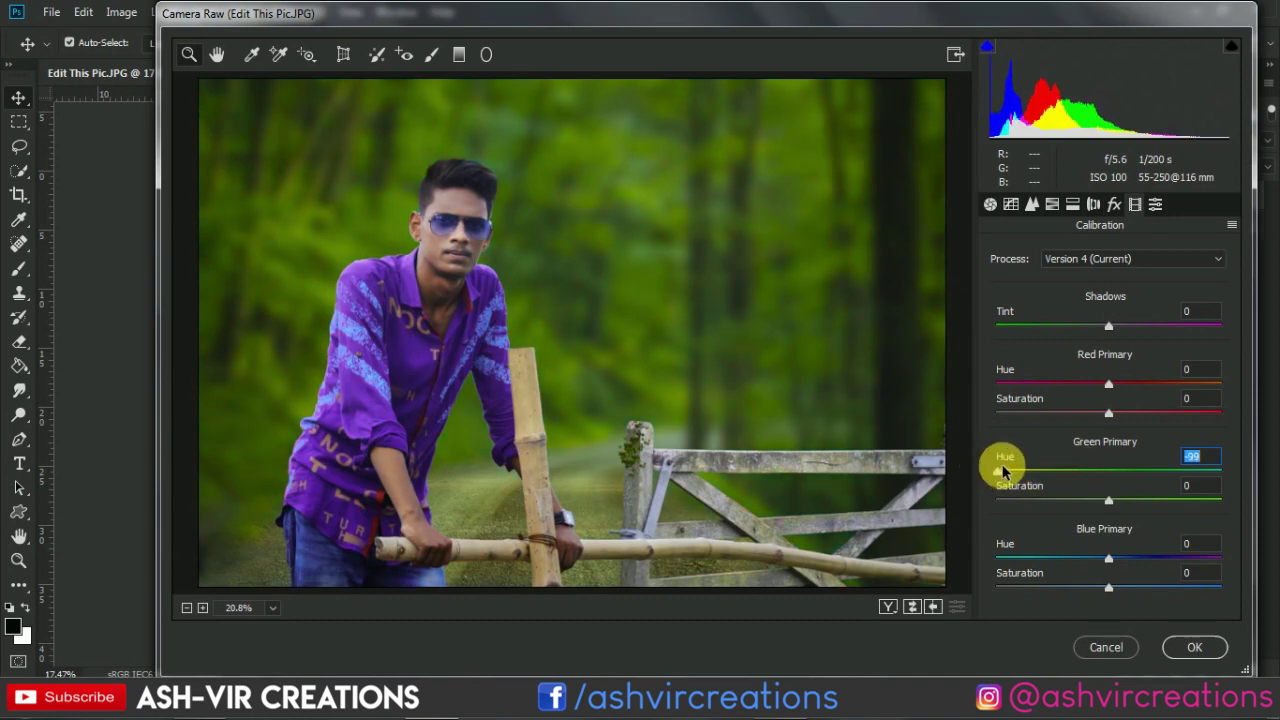
{"action": "left_click_drag", "start_coordinate": [1005, 472], "coordinate": [1107, 508]}
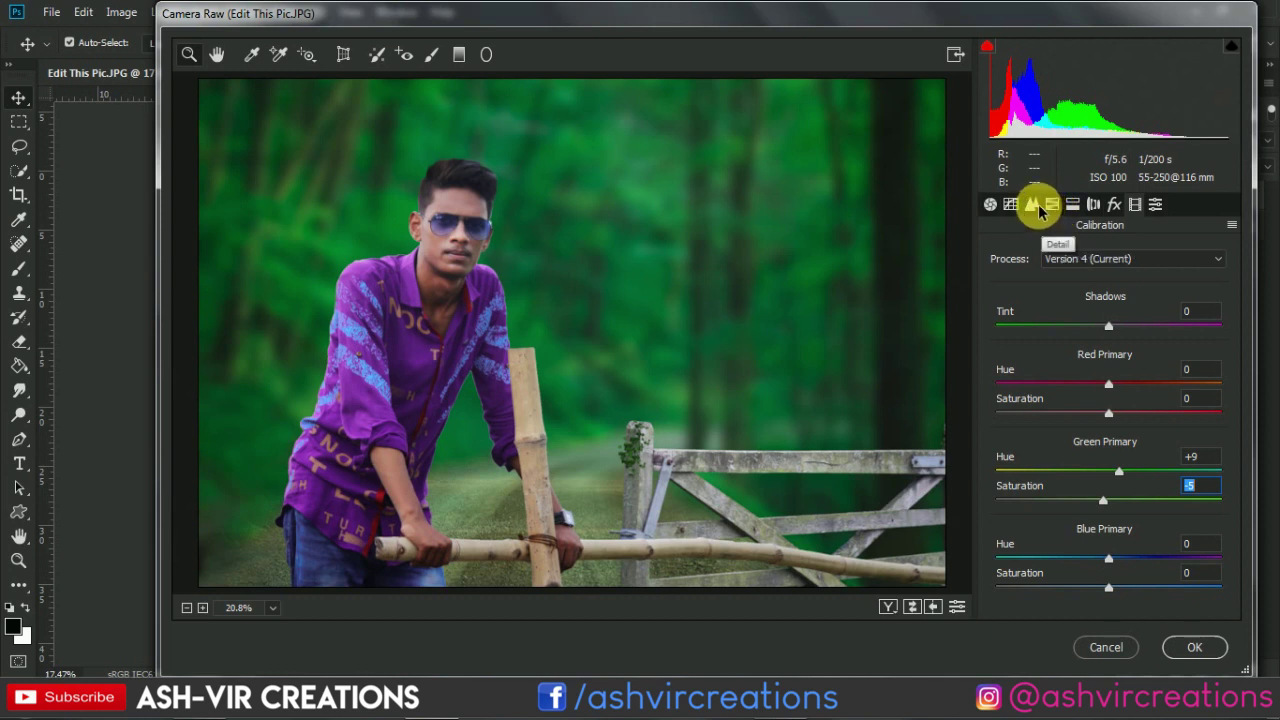
Set the basic tones to exposure -0.05, contrast +15, highlights +13, shadows +19, whites +14 and blacks +12.
{"action": "left_click", "coordinate": [990, 205]}
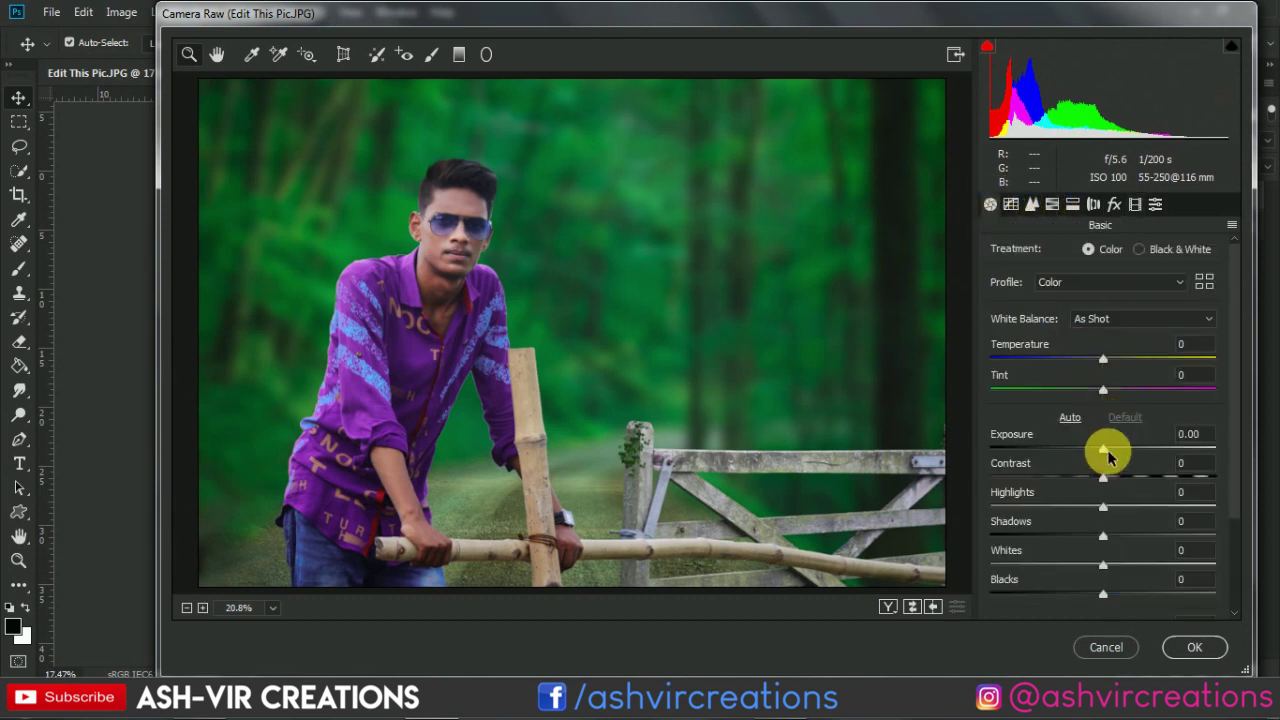
{"action": "left_click_drag", "start_coordinate": [1106, 452], "coordinate": [1130, 566]}
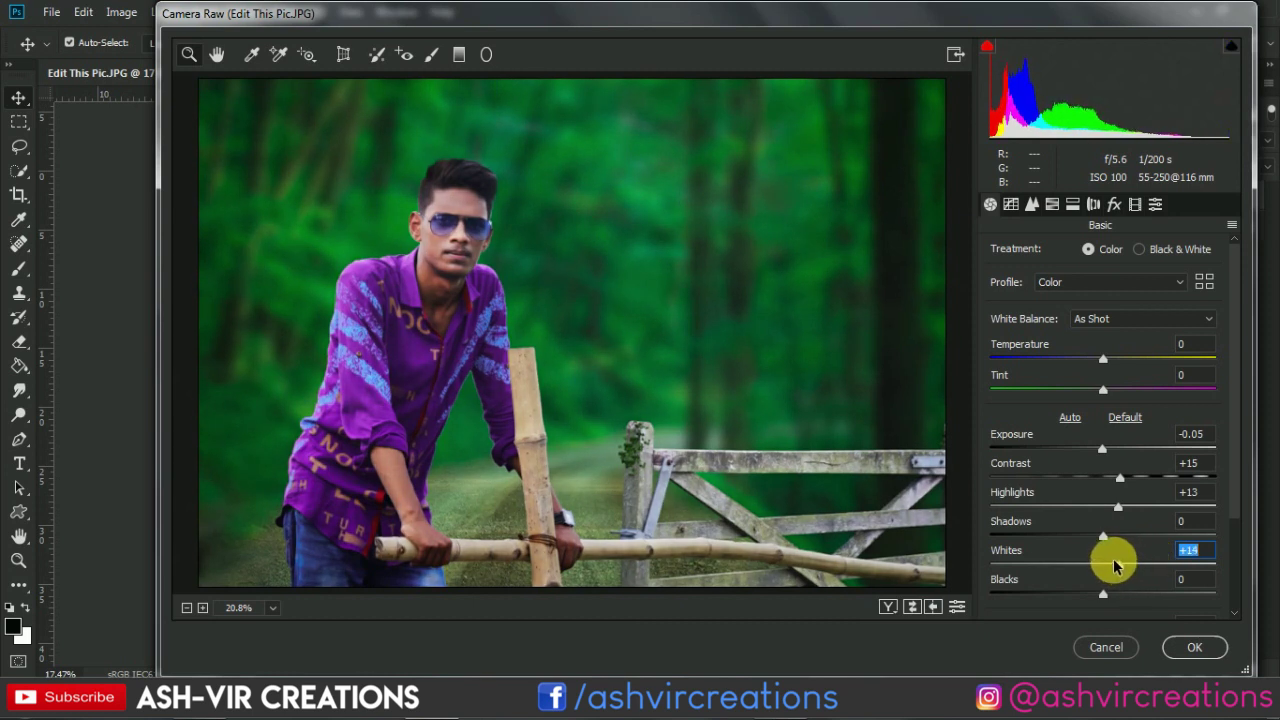
{"action": "left_click_drag", "start_coordinate": [1106, 542], "coordinate": [1115, 600]}
Set clarity to +6, dehaze to +3 and vibrance to +8, and apply the Camera Raw adjustments.
{"action": "left_click_drag", "start_coordinate": [1237, 514], "coordinate": [1243, 594]}
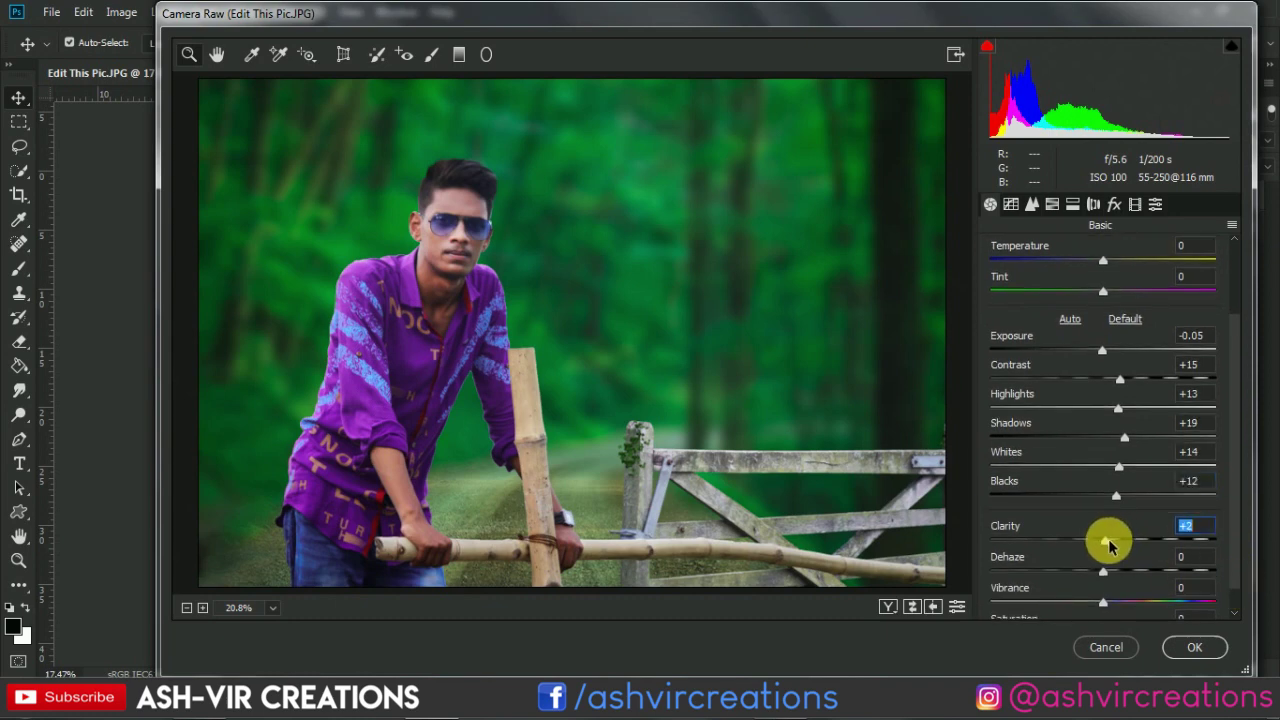
{"action": "left_click_drag", "start_coordinate": [1108, 543], "coordinate": [1122, 543]}
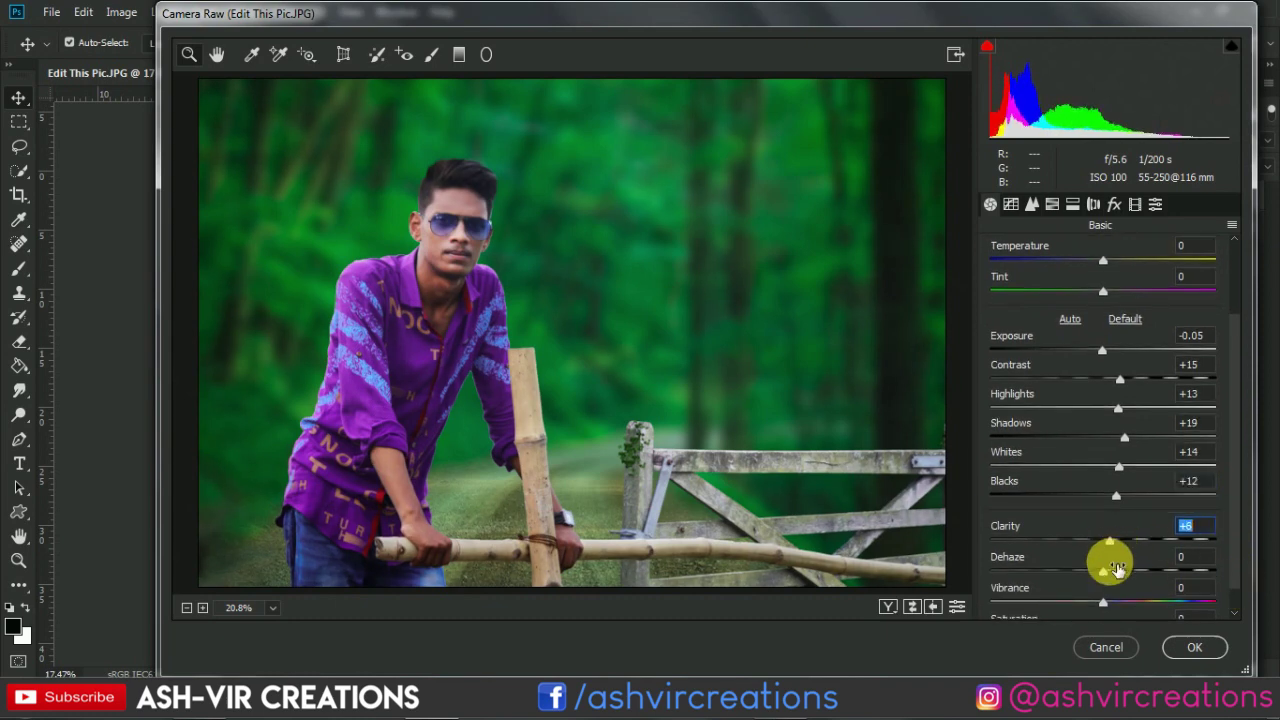
{"action": "left_click_drag", "start_coordinate": [1088, 578], "coordinate": [1108, 578]}
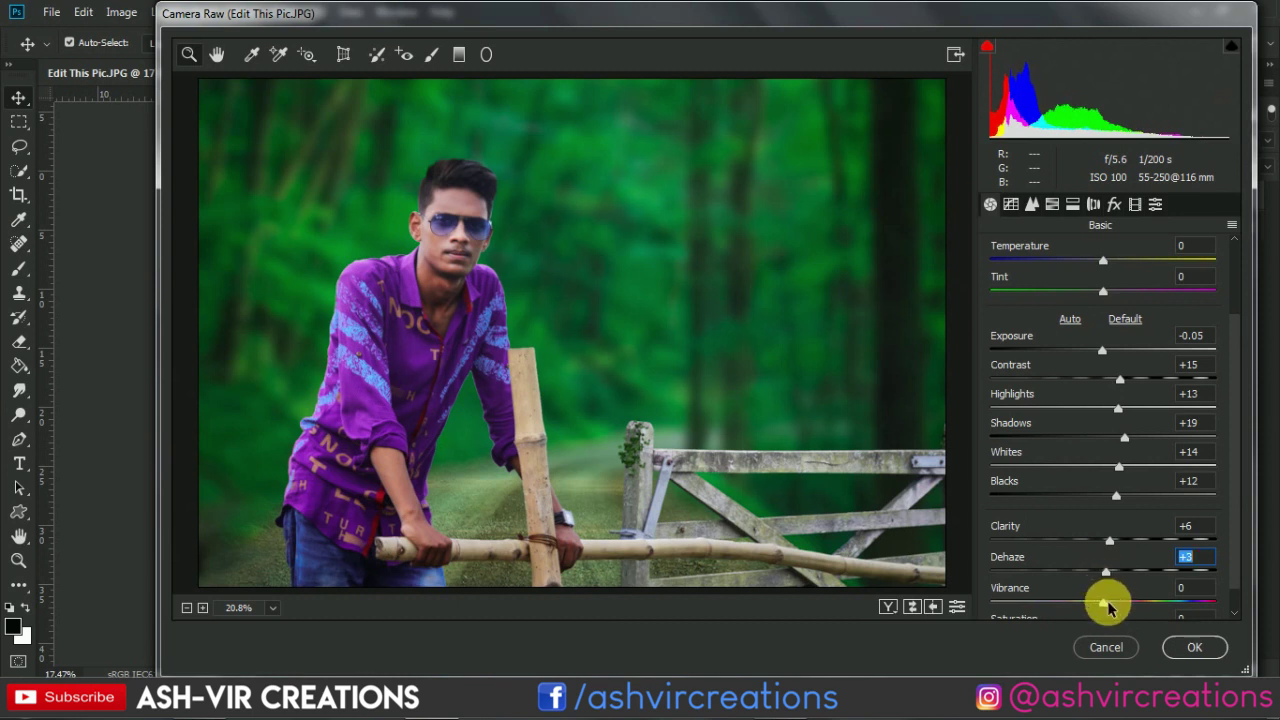
{"action": "left_click_drag", "start_coordinate": [1103, 600], "coordinate": [1118, 610]}
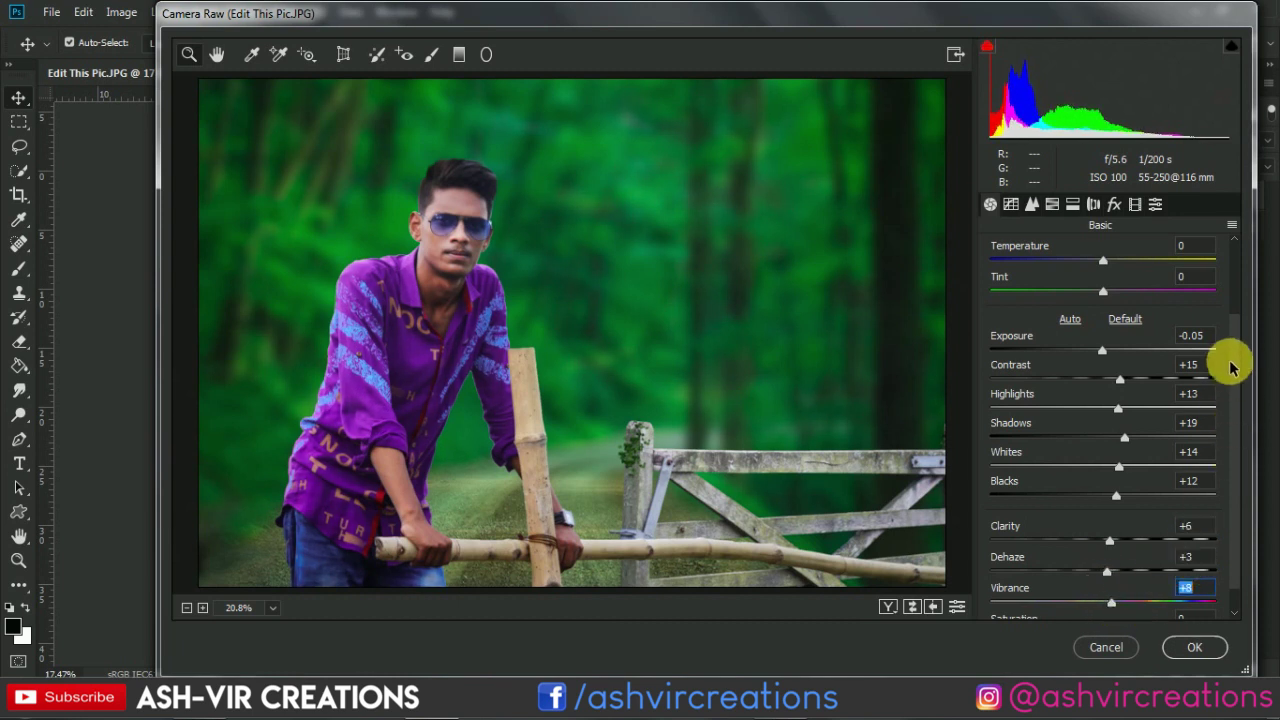
{"action": "scroll", "coordinate": [1237, 380], "scroll_direction": "down", "scroll_amount": 1}
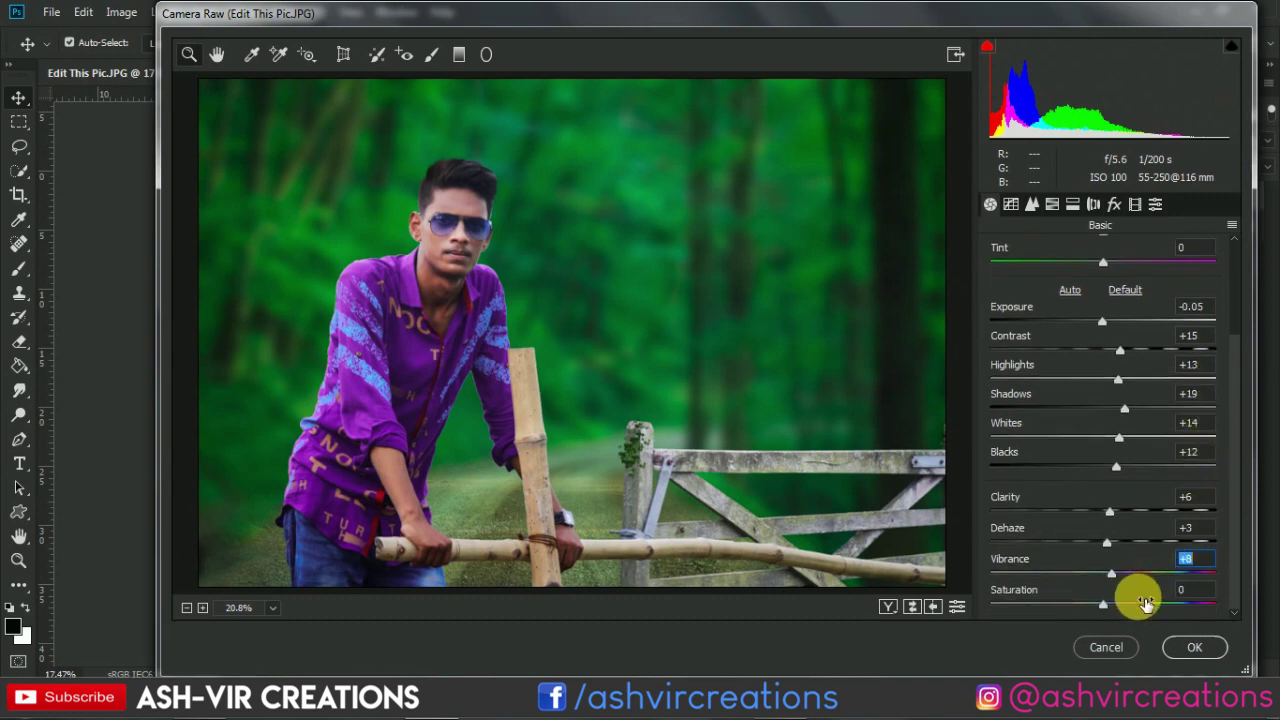
{"action": "left_click", "coordinate": [1192, 647]}
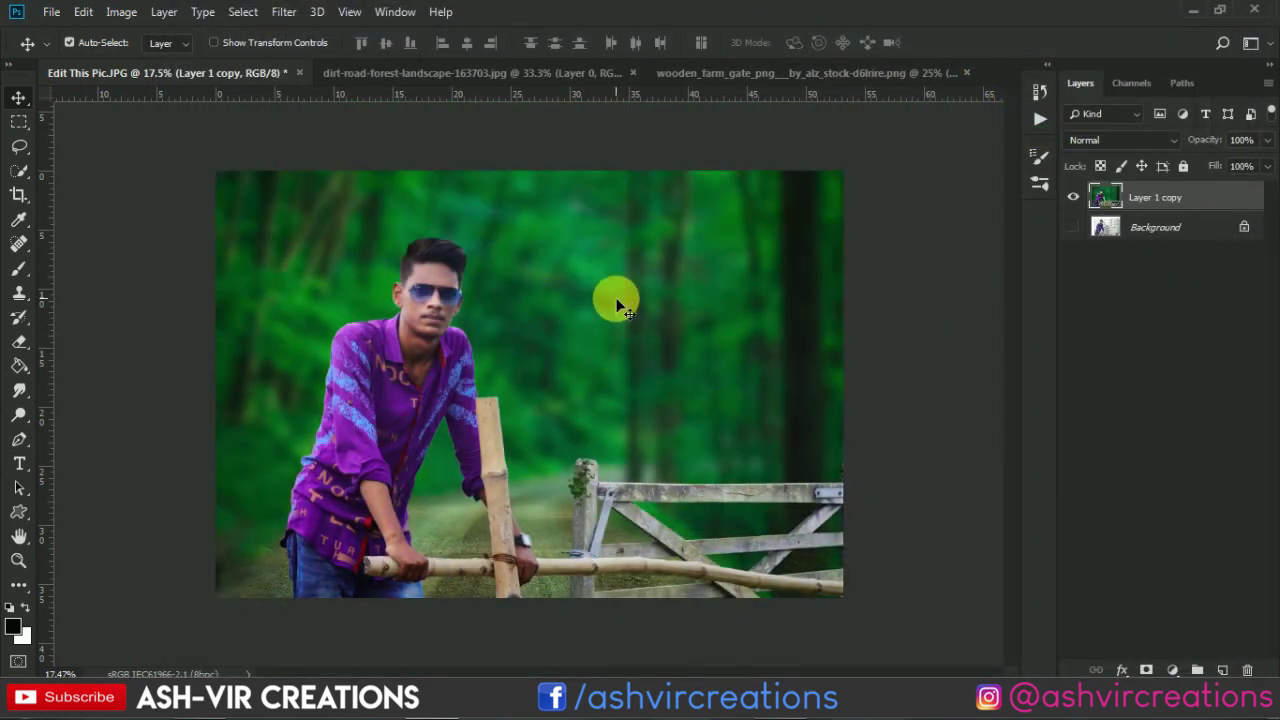
Add a new layer and dab one soft white spot with a 600 px brush on the forest beside the man.
{"action": "scroll", "coordinate": [640, 299], "scroll_direction": "down", "scroll_amount": 2}
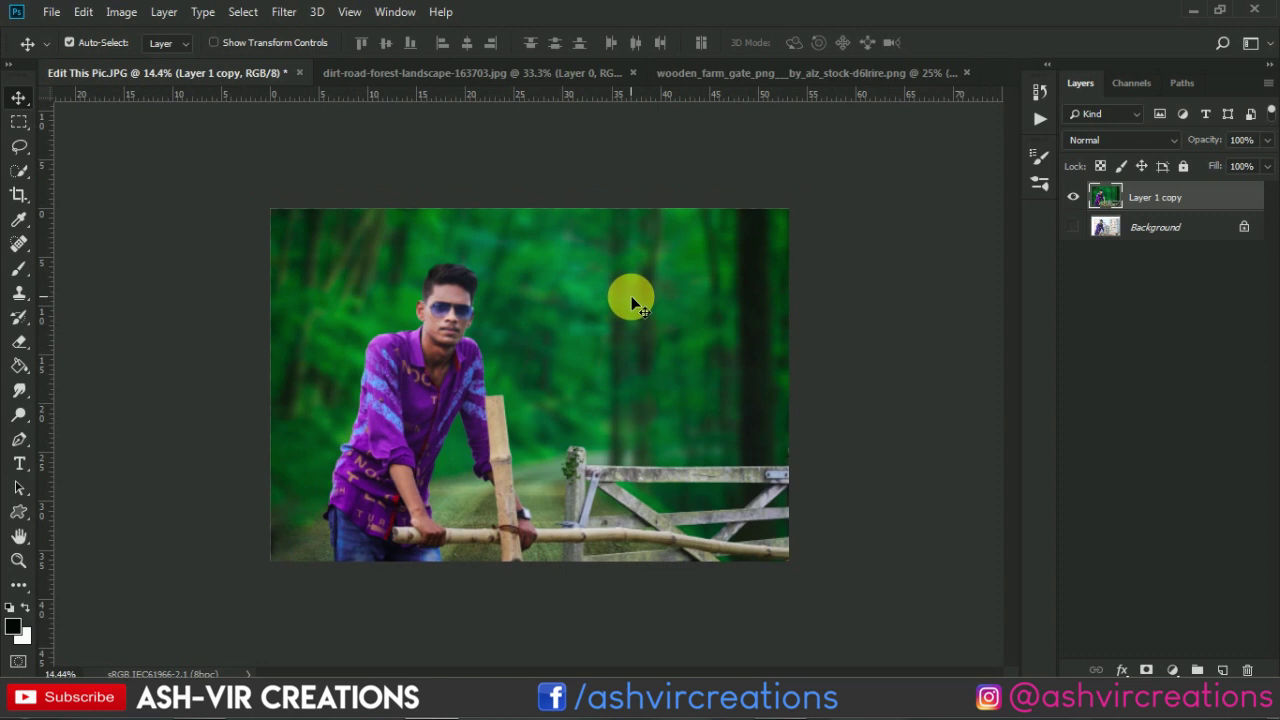
{"action": "scroll", "coordinate": [636, 305], "scroll_direction": "up", "scroll_amount": 2}
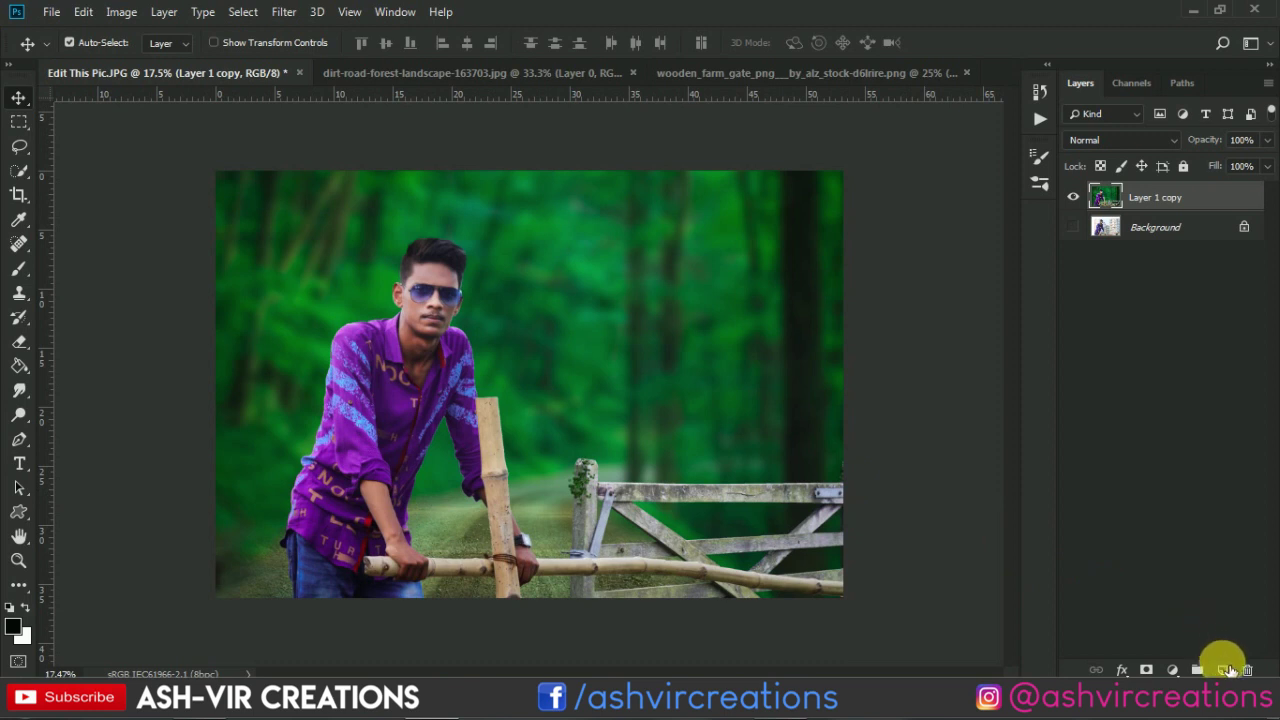
{"action": "left_click", "coordinate": [1224, 669]}
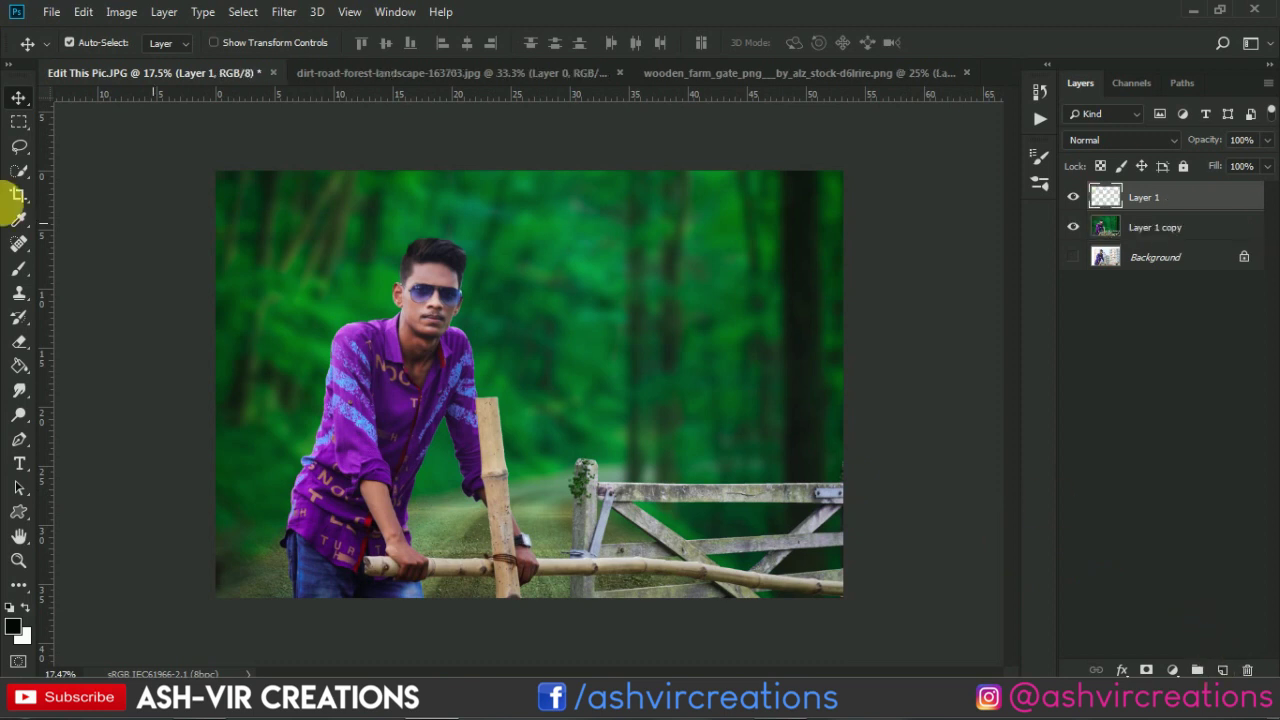
{"action": "left_click", "coordinate": [19, 268]}
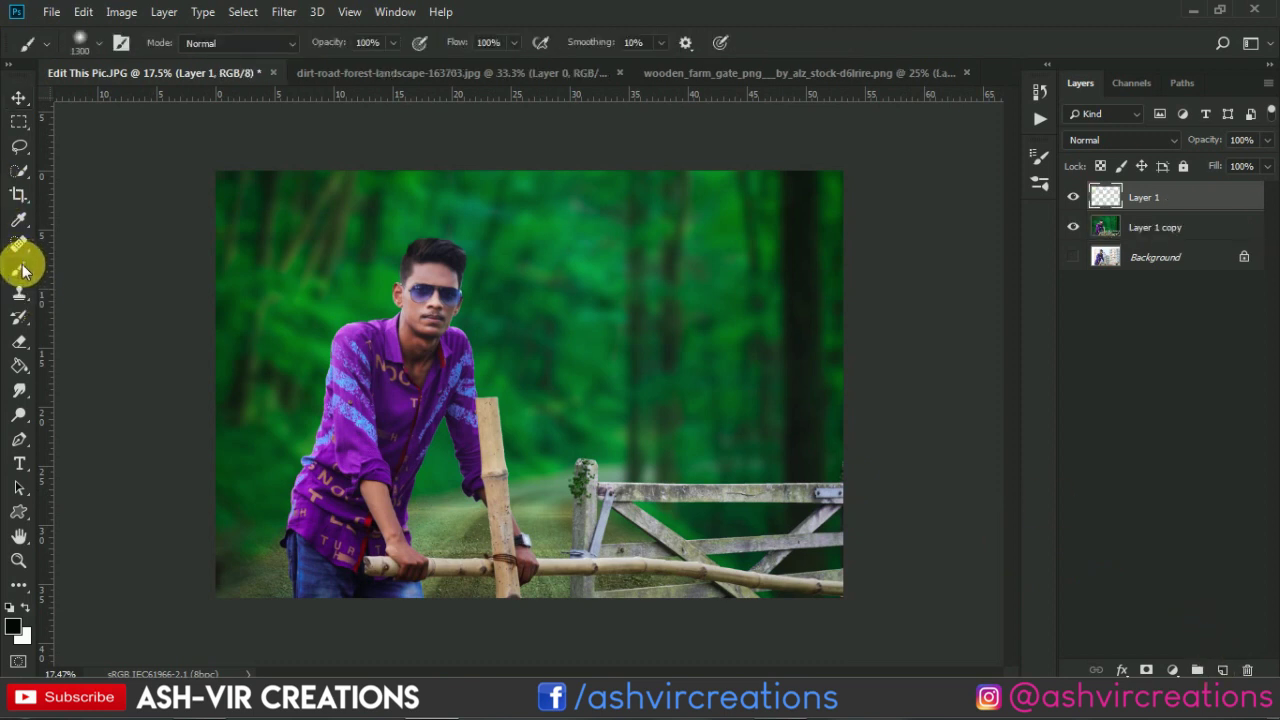
{"action": "left_click", "coordinate": [25, 608]}
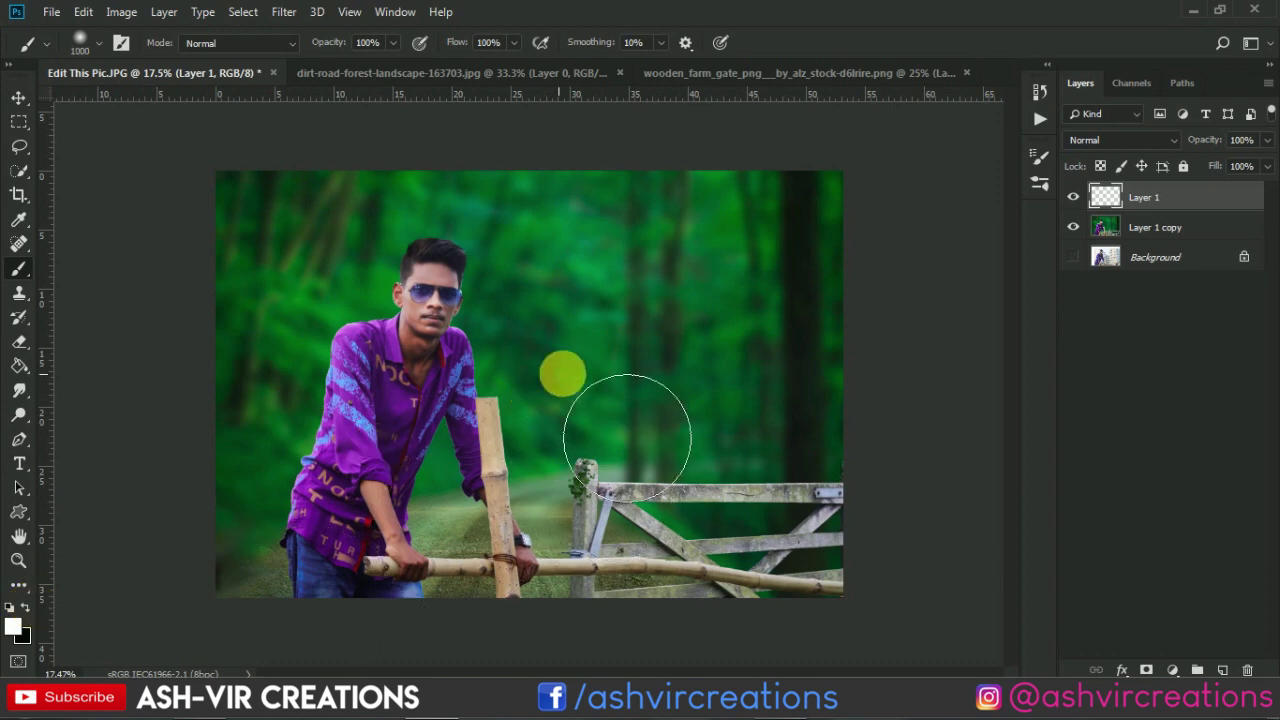
{"action": "key", "text": "bracketleft"}
{"action": "left_click", "coordinate": [607, 345]}
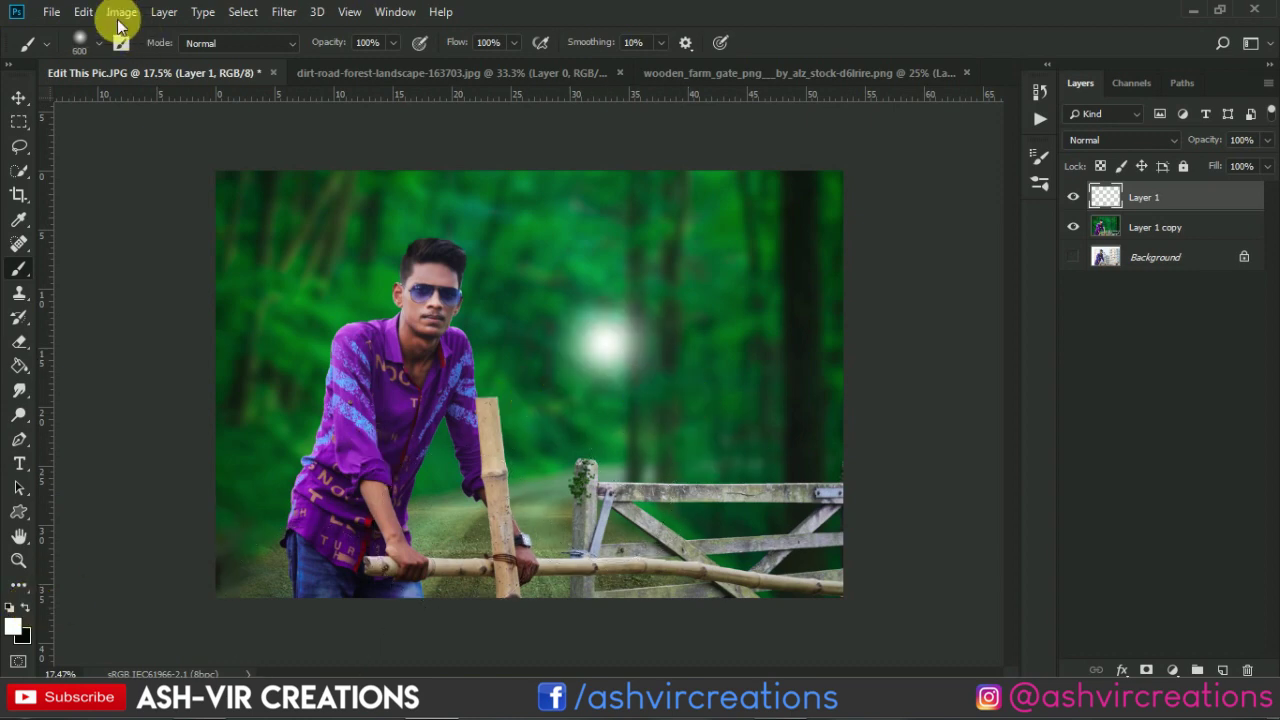
Transform the white spot to about 503% width and 298% height, centred above the photo's upper edge as a light glow.
{"action": "left_click", "coordinate": [84, 12]}
{"action": "left_click", "coordinate": [150, 399]}
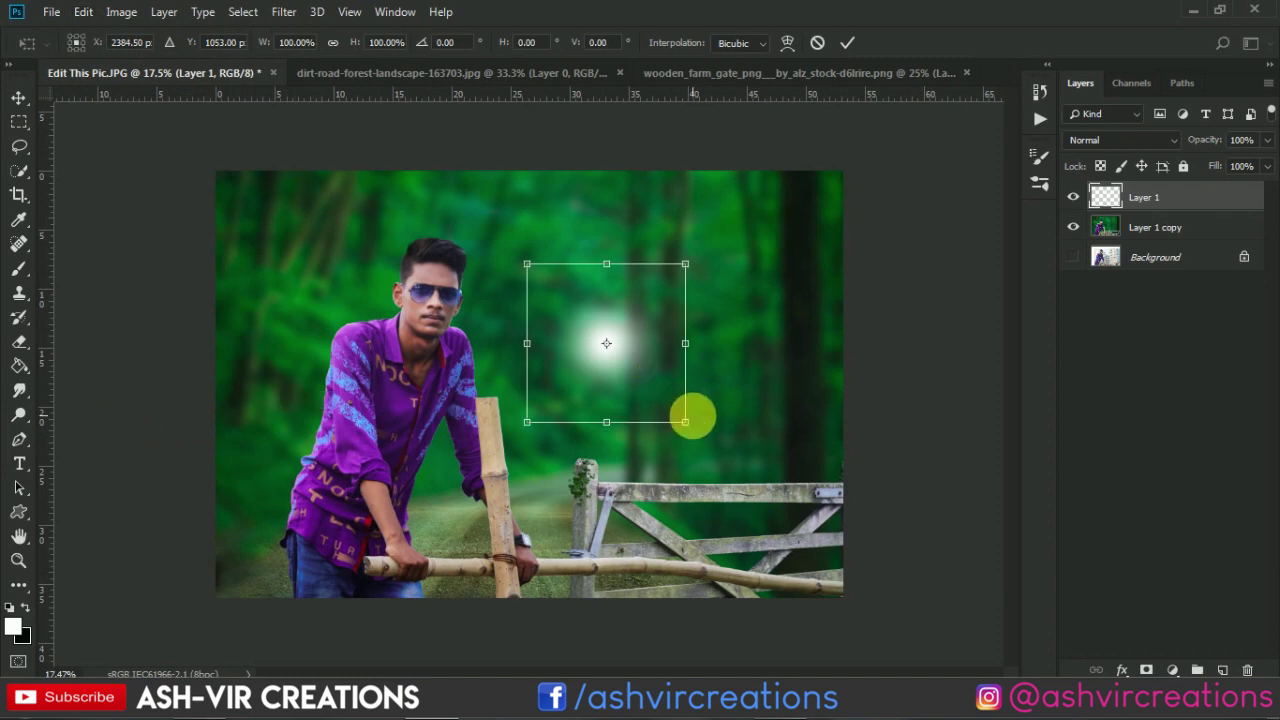
{"action": "left_click_drag", "start_coordinate": [686, 428], "coordinate": [805, 525]}
{"action": "left_click_drag", "start_coordinate": [666, 374], "coordinate": [611, 209]}
{"action": "left_click_drag", "start_coordinate": [757, 124], "coordinate": [944, 122]}
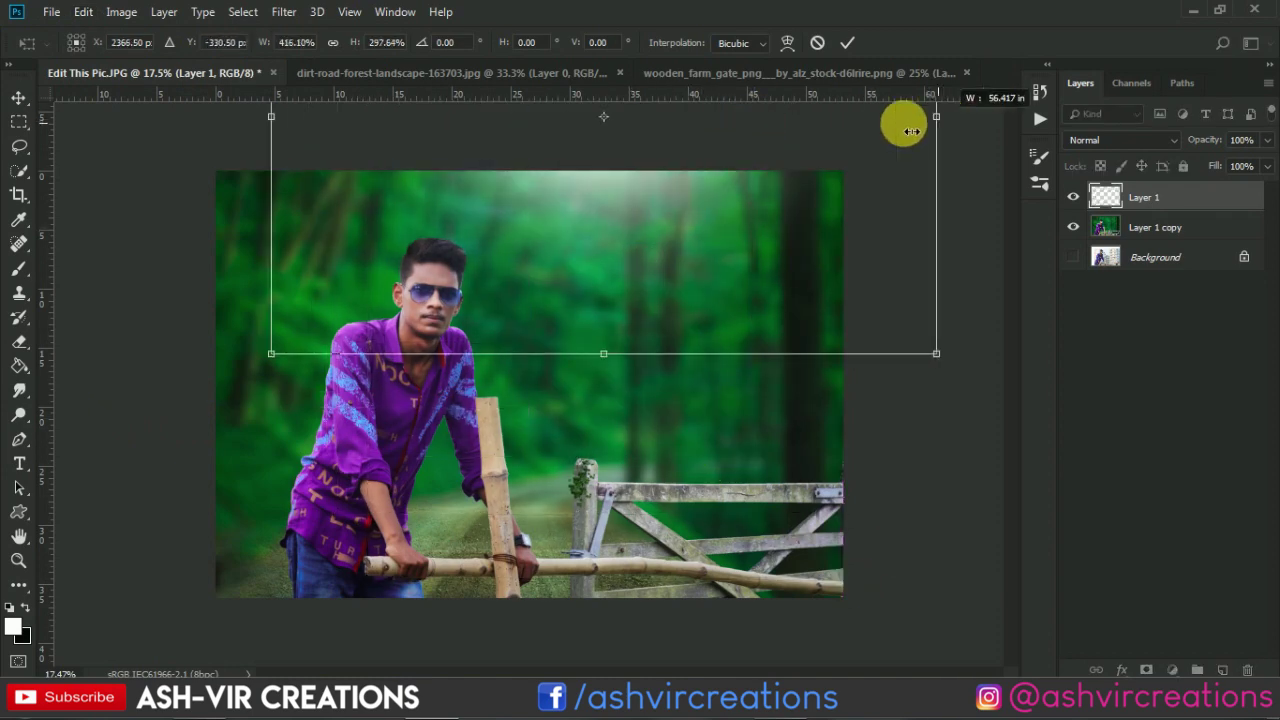
{"action": "left_click_drag", "start_coordinate": [276, 122], "coordinate": [138, 130]}
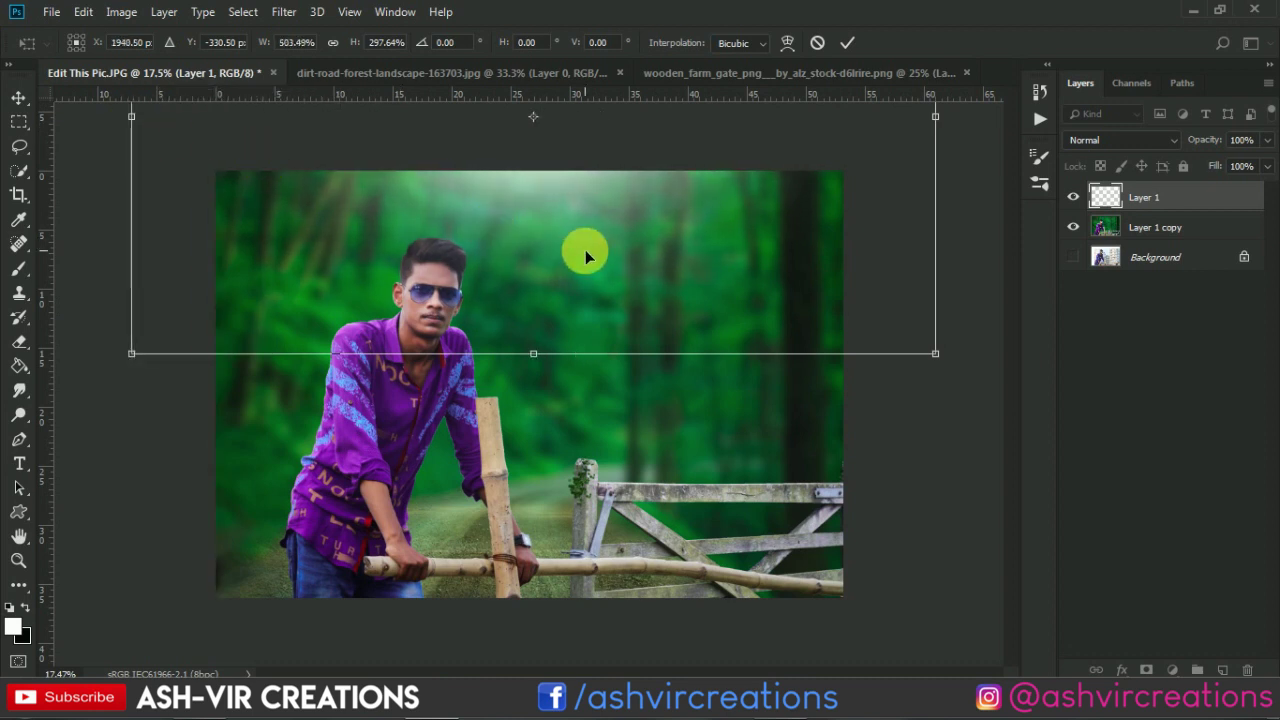
{"action": "mouse_move", "coordinate": [586, 251]}
{"action": "left_mouse_down"}
{"action": "mouse_move", "coordinate": [586, 177]}
{"action": "mouse_move", "coordinate": [585, 251]}
{"action": "left_mouse_up"}
{"action": "key", "text": "Return"}
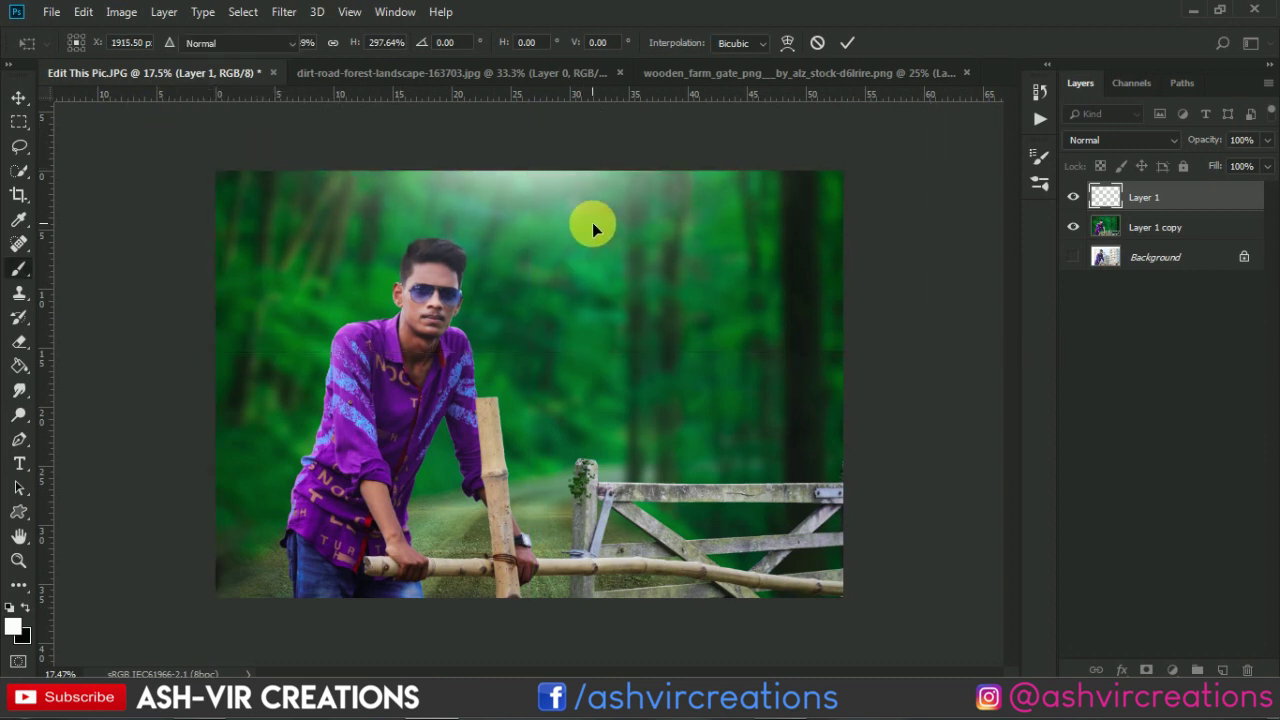
Fine-tune the glow's position along the photo's upper edge and compare the image with and without it.
{"action": "key", "text": "v"}
{"action": "left_click_drag", "start_coordinate": [588, 197], "coordinate": [576, 223]}
{"action": "key", "text": "ctrl+minus"}
{"action": "key", "text": "ctrl+0"}
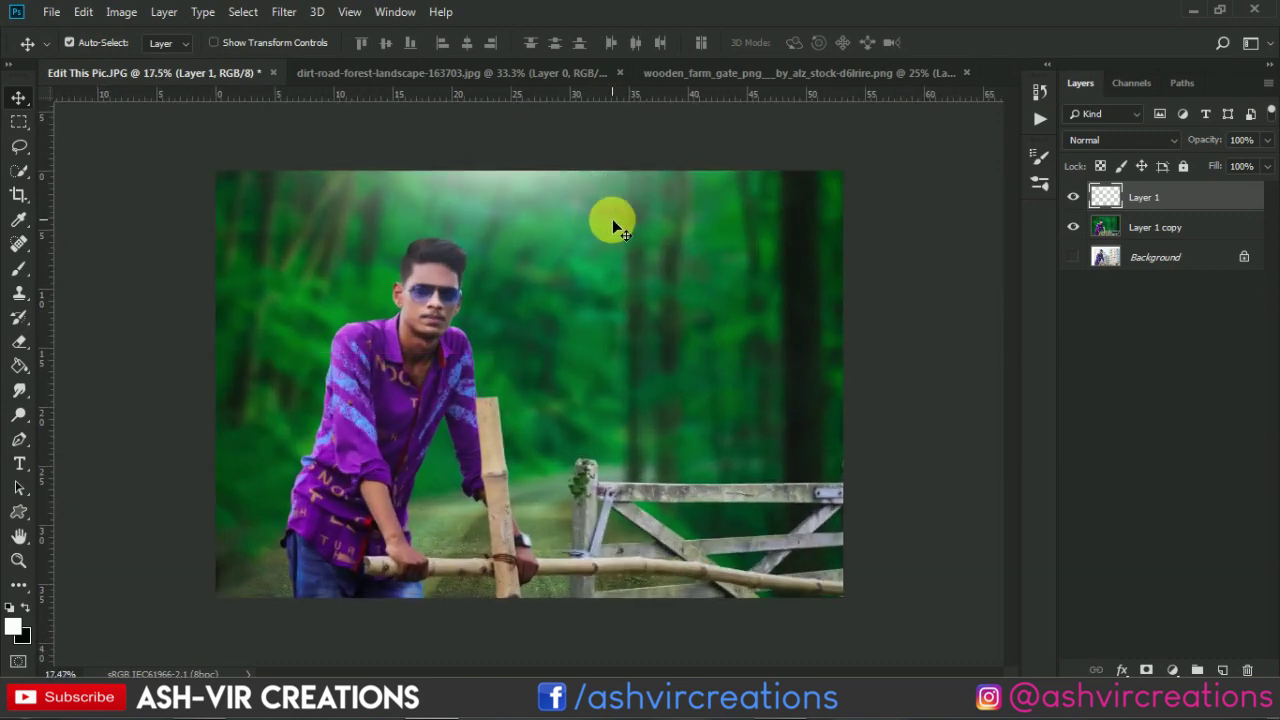
{"action": "left_click", "coordinate": [1074, 197]}
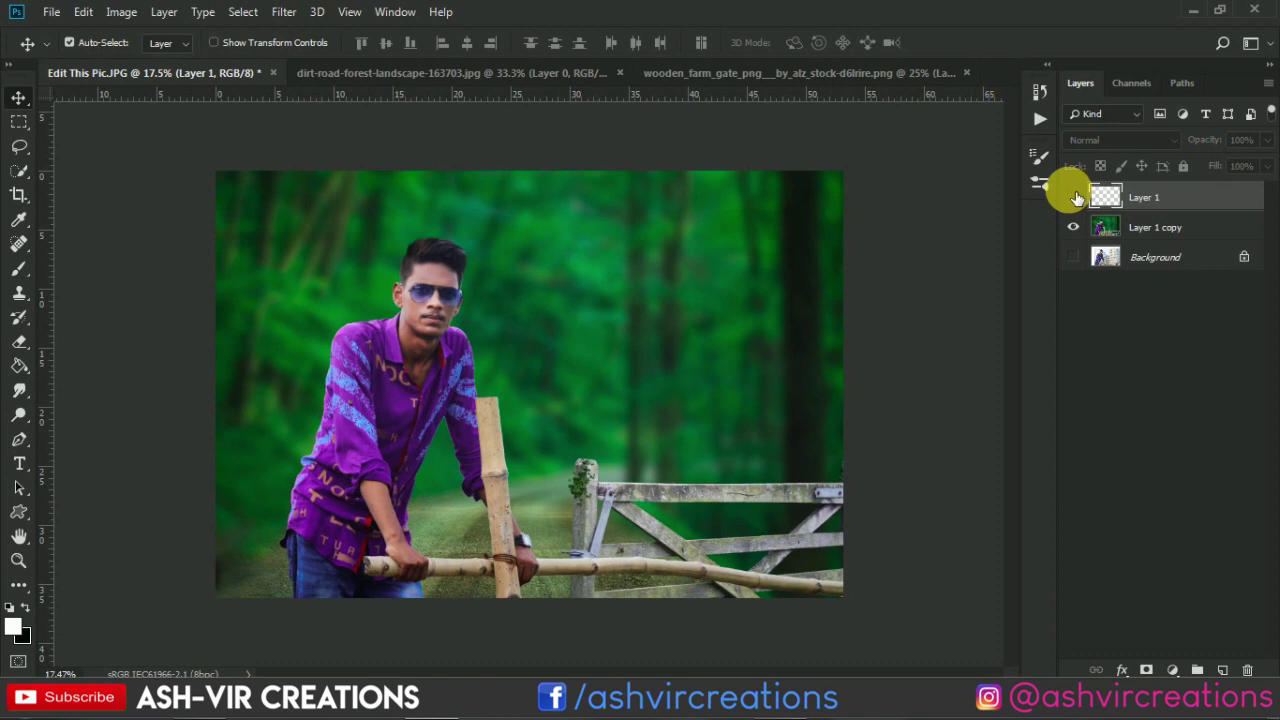
{"action": "left_click", "coordinate": [1074, 197]}
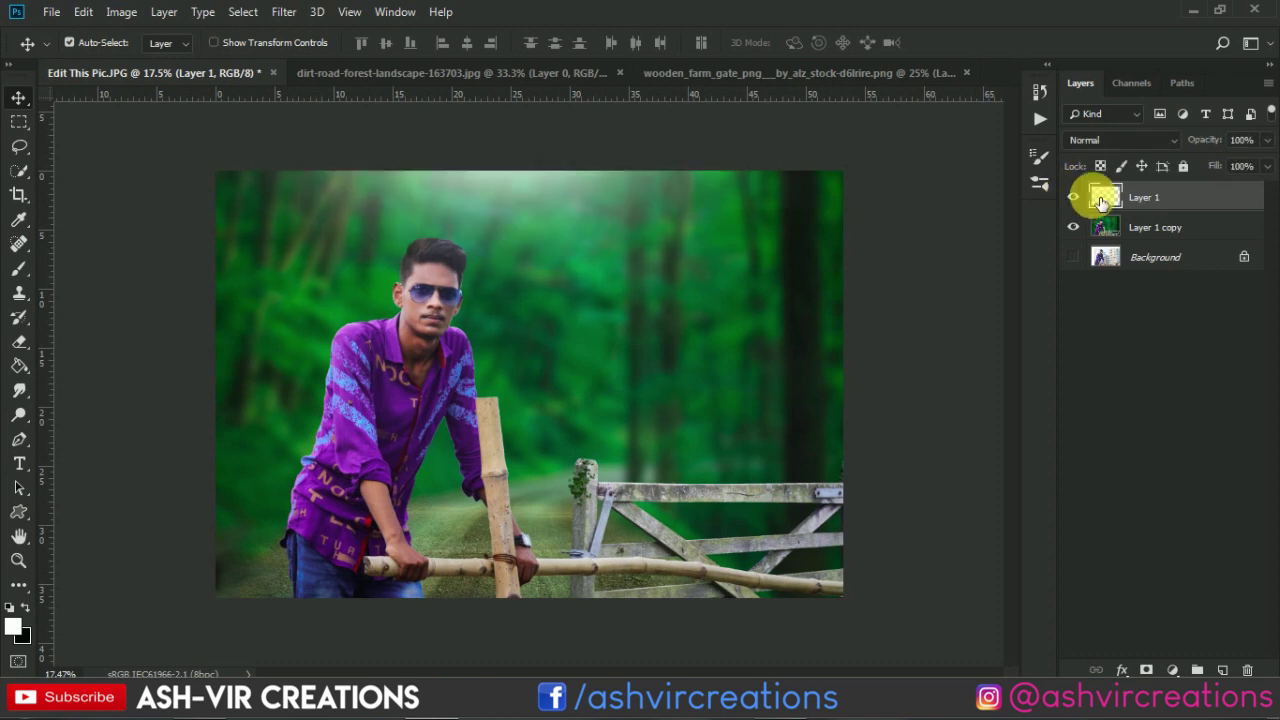
Merge Layer 1 with Layer 1 copy and crop the document to its current canvas bounds.
{"action": "left_click", "coordinate": [1161, 225], "text": "ctrl"}
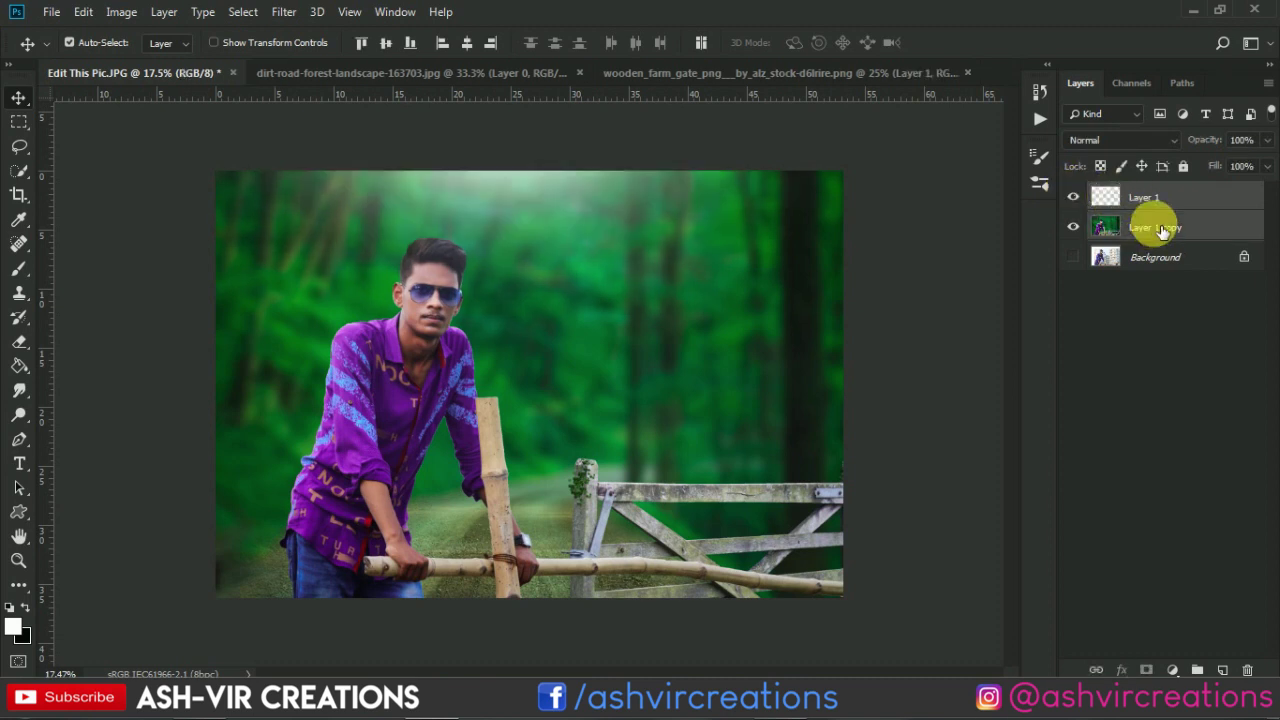
{"action": "right_click", "coordinate": [1161, 225]}
{"action": "left_click", "coordinate": [990, 521]}
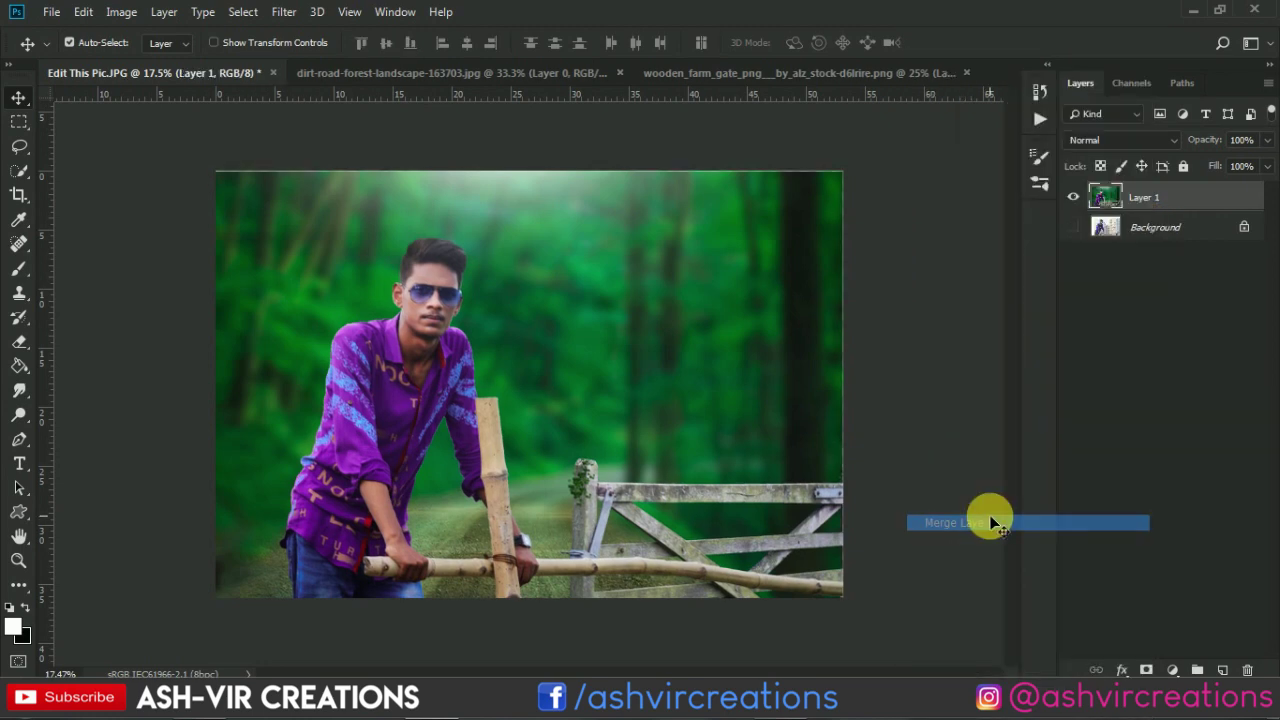
{"action": "key", "text": "c"}
{"action": "key", "text": "Return"}
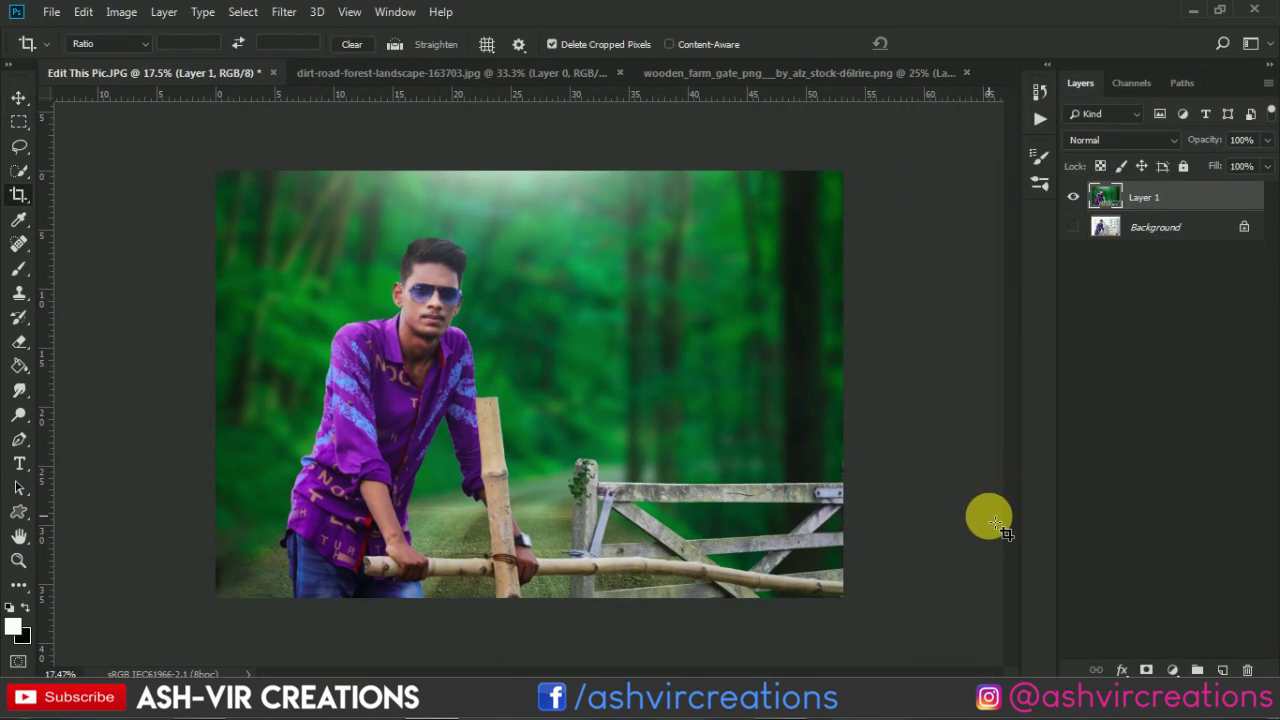
{"action": "key", "text": "v"}
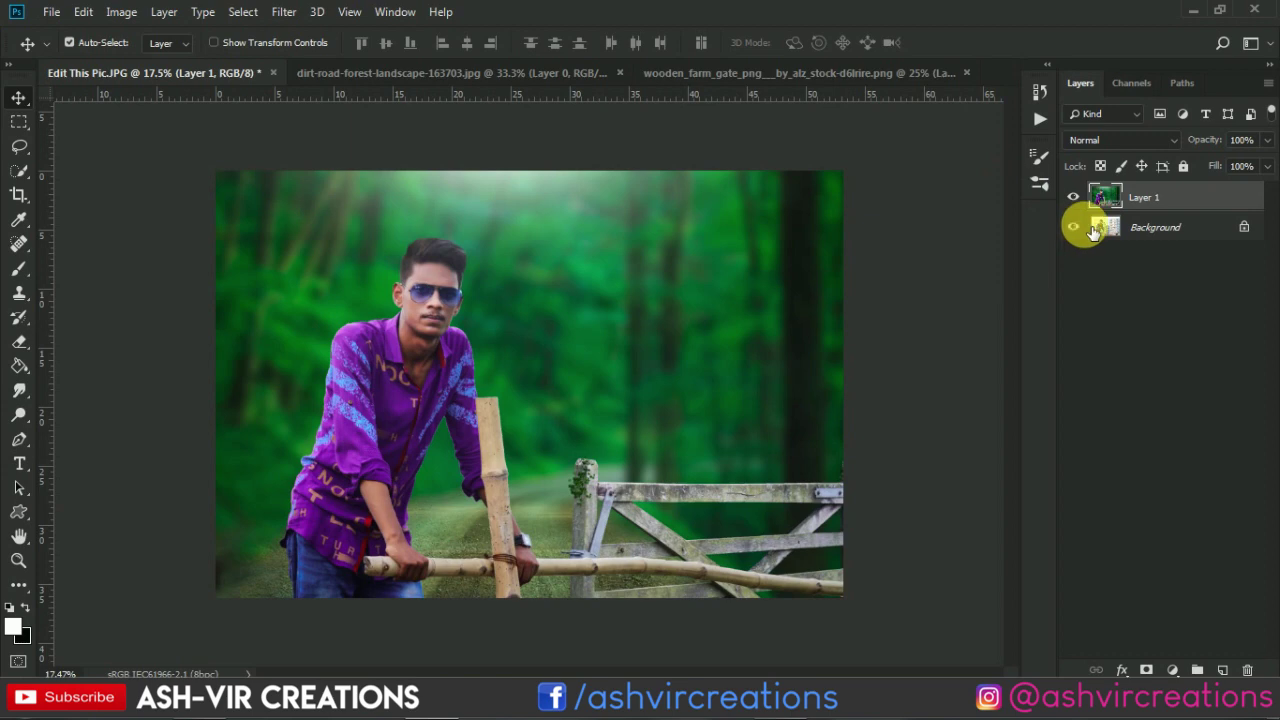
Show the Background layer and toggle Layer 1 off and on to compare the original photo with the finished edit.
{"action": "key", "text": "ctrl+0"}
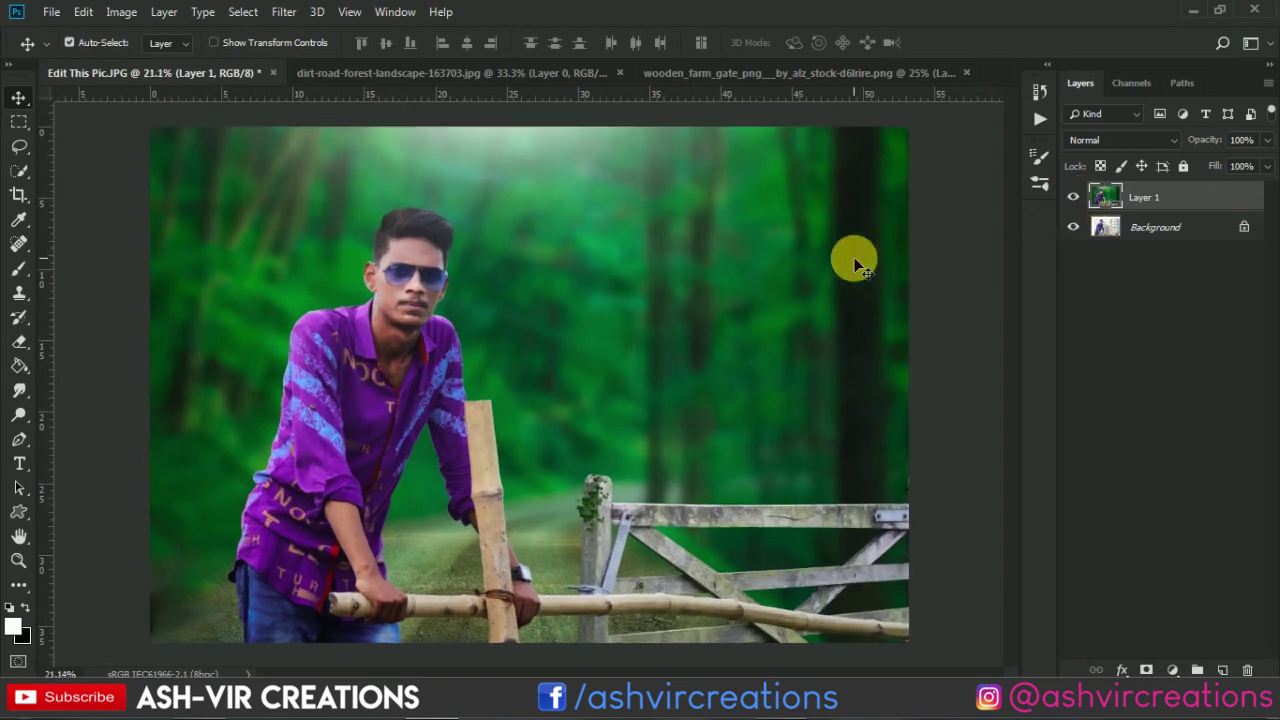
{"action": "left_click", "coordinate": [1074, 198]}
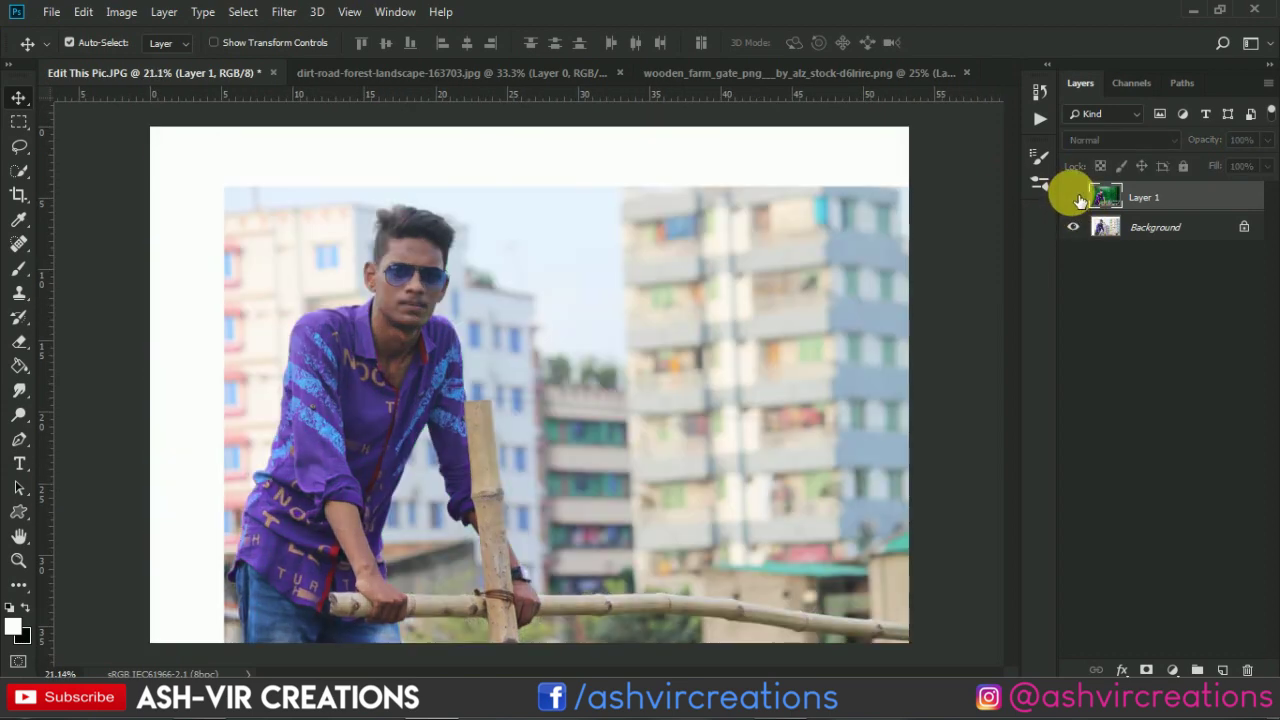
{"action": "left_click", "coordinate": [1074, 198]}
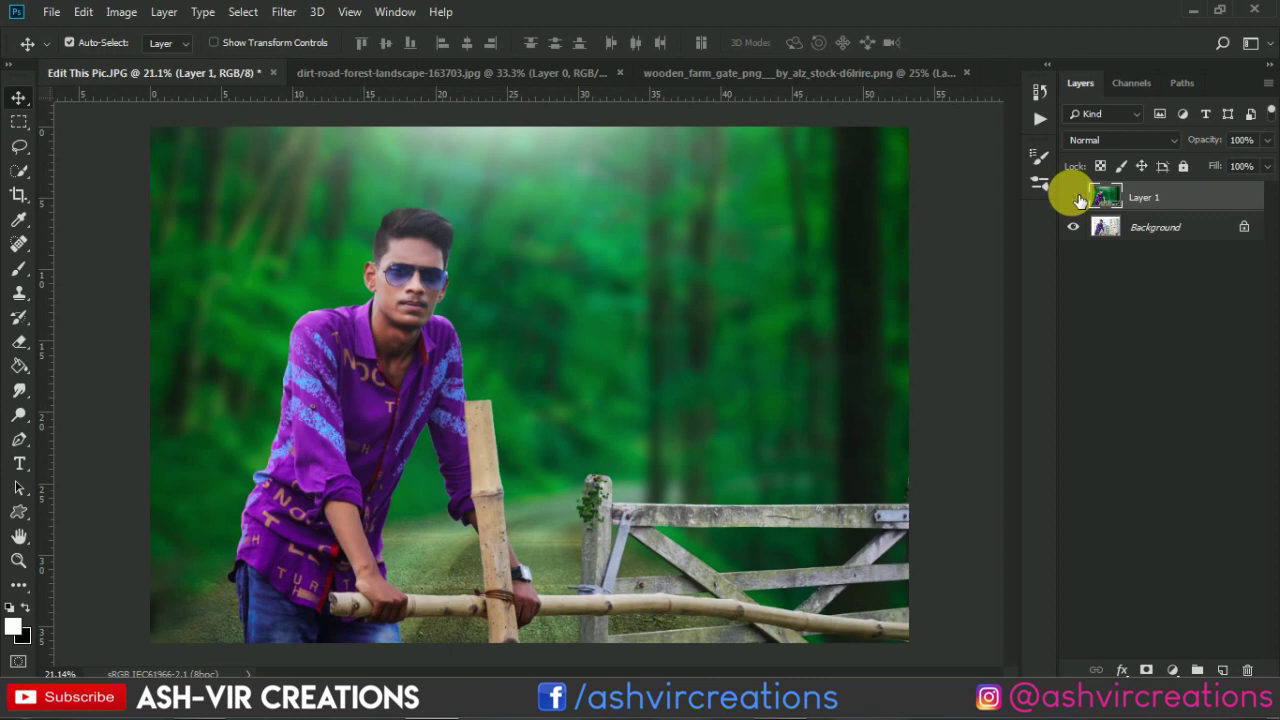
Hide and show Layer 1 repeatedly to compare the original photo on the Background layer with the forest composite.
{"action": "left_click", "coordinate": [1074, 198]}
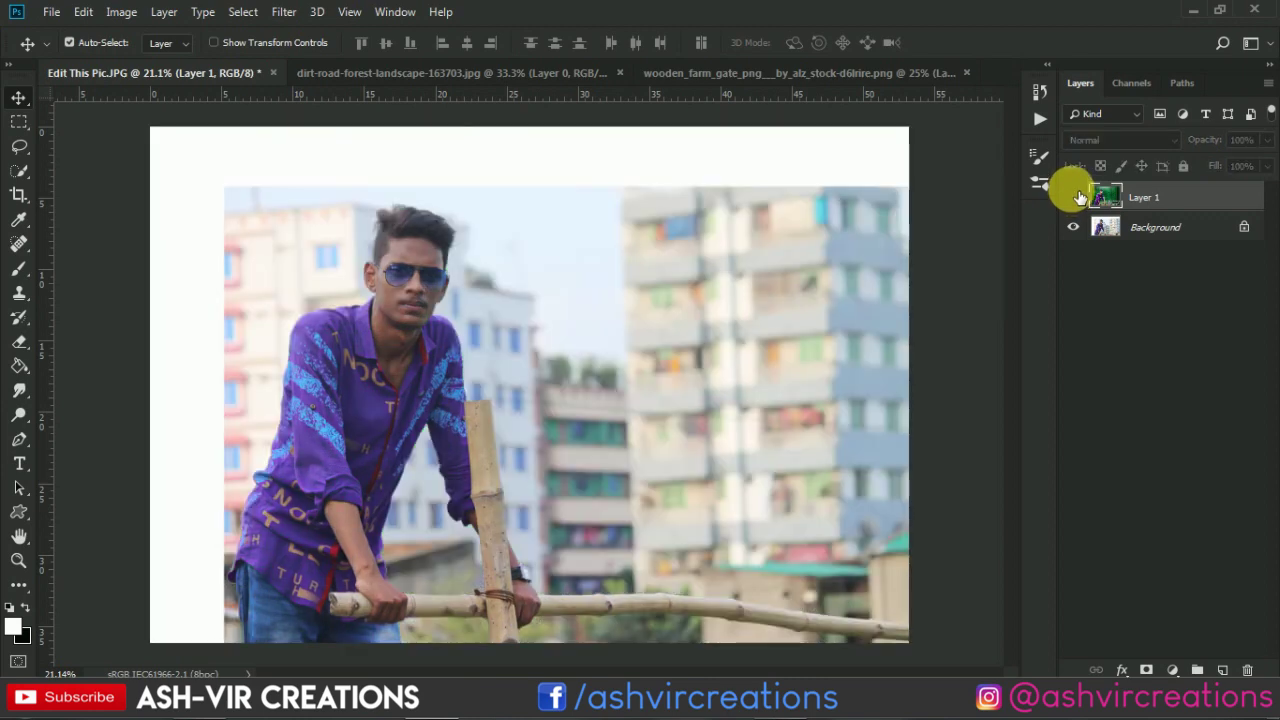
{"action": "left_click", "coordinate": [1074, 198]}
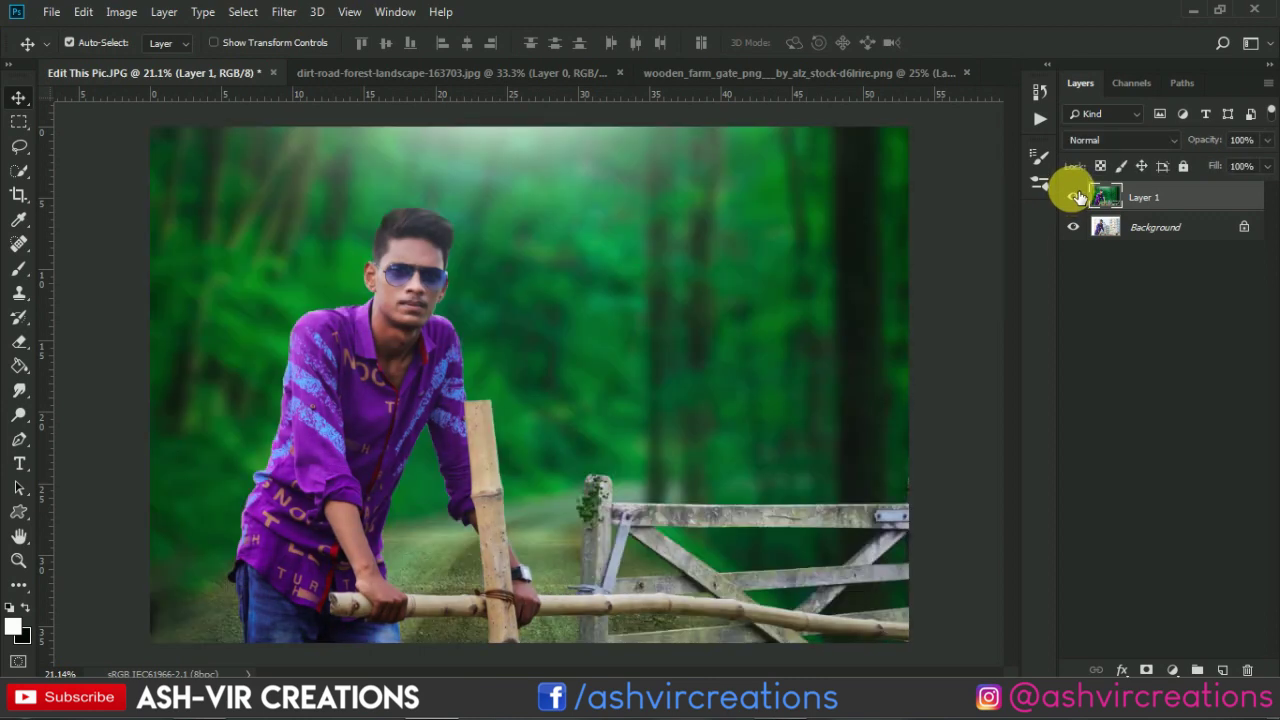
{"action": "left_click", "coordinate": [1074, 198]}
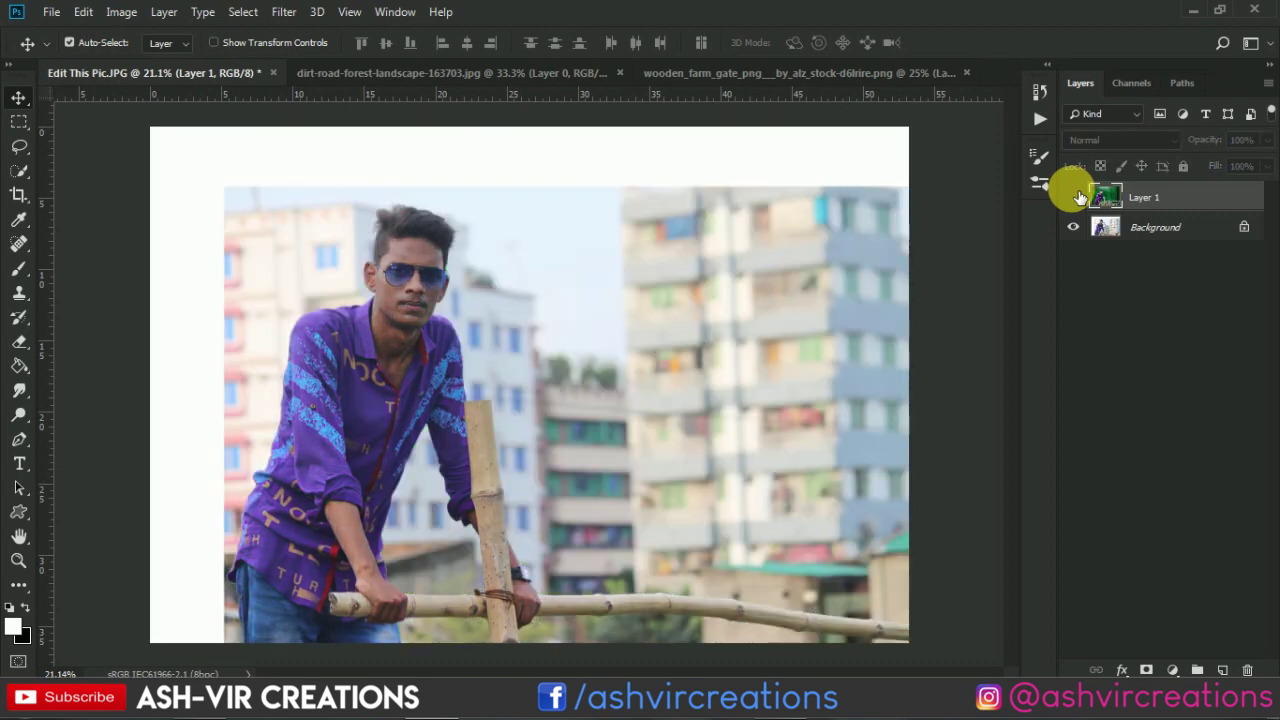
{"action": "left_click", "coordinate": [1075, 198]}
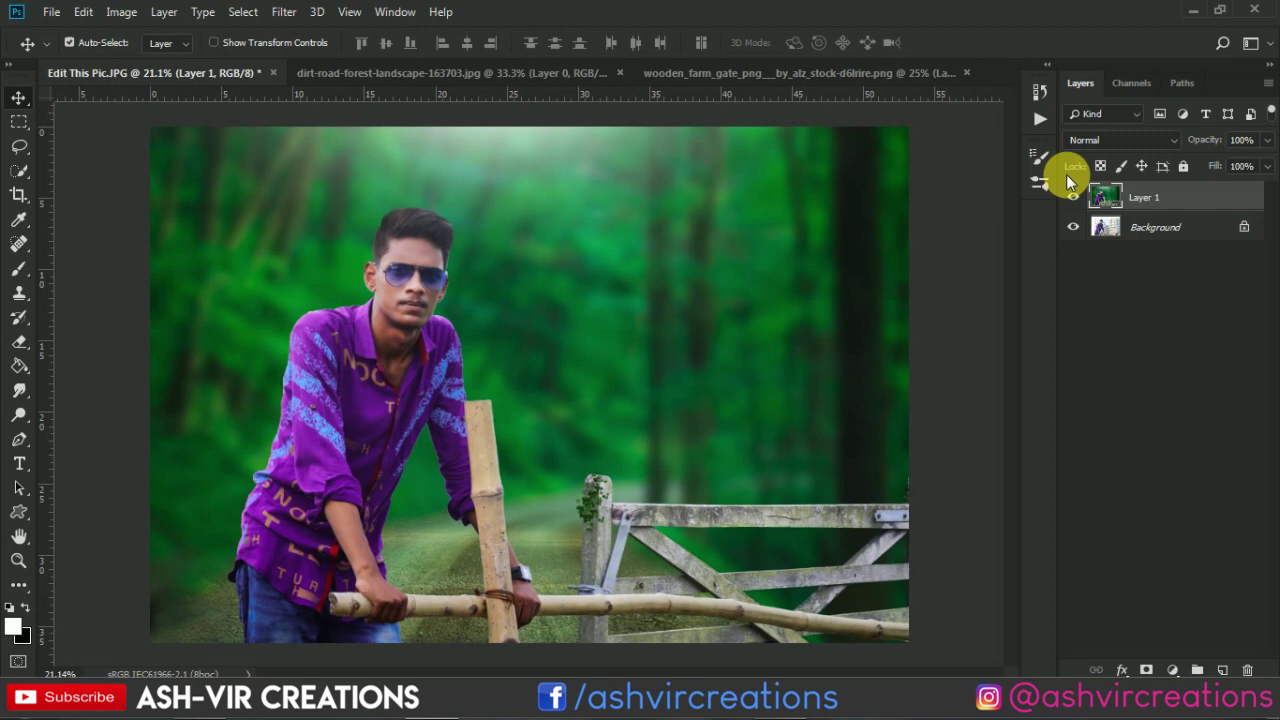
{"action": "left_click", "coordinate": [1076, 198]}
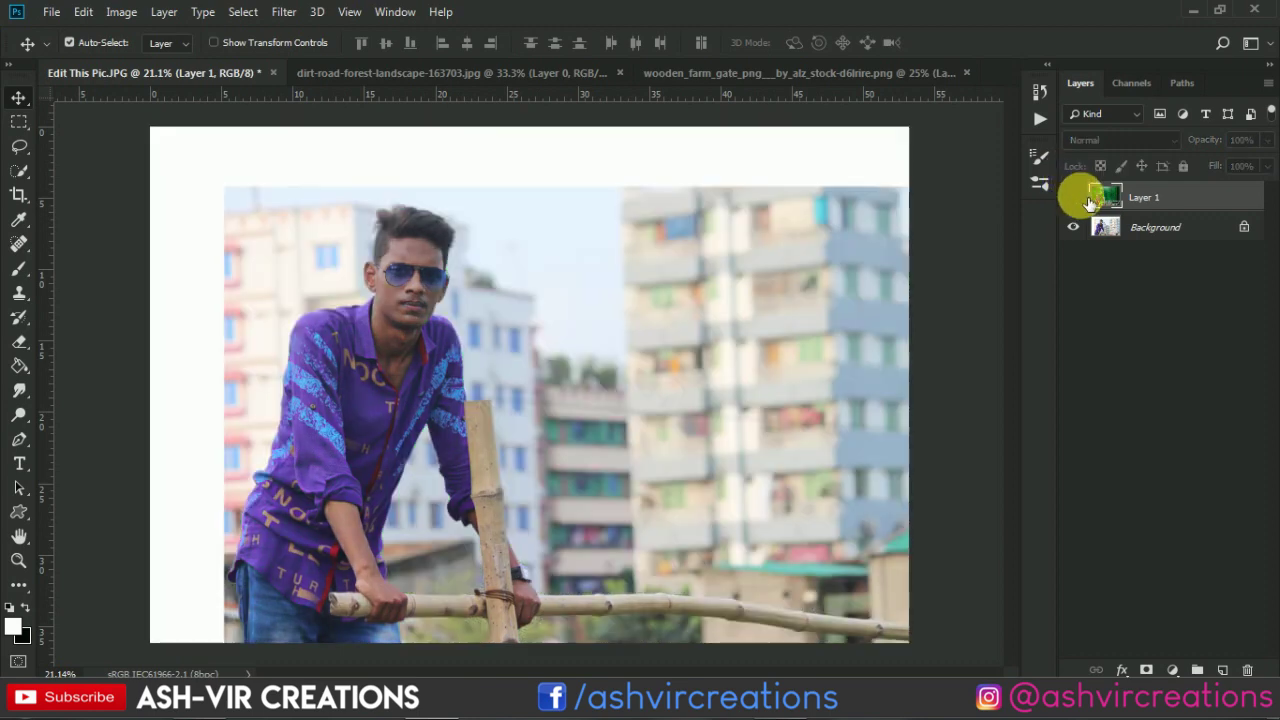
{"action": "left_click", "coordinate": [1078, 198]}
{"action": "left_click", "coordinate": [1078, 198]}
{"action": "left_click", "coordinate": [1076, 198]}
Examine the man more closely with Layer 1 shown and hidden, ending with the whole finished composite on display.
{"action": "scroll", "coordinate": [286, 206], "scroll_direction": "up", "scroll_amount": 3}
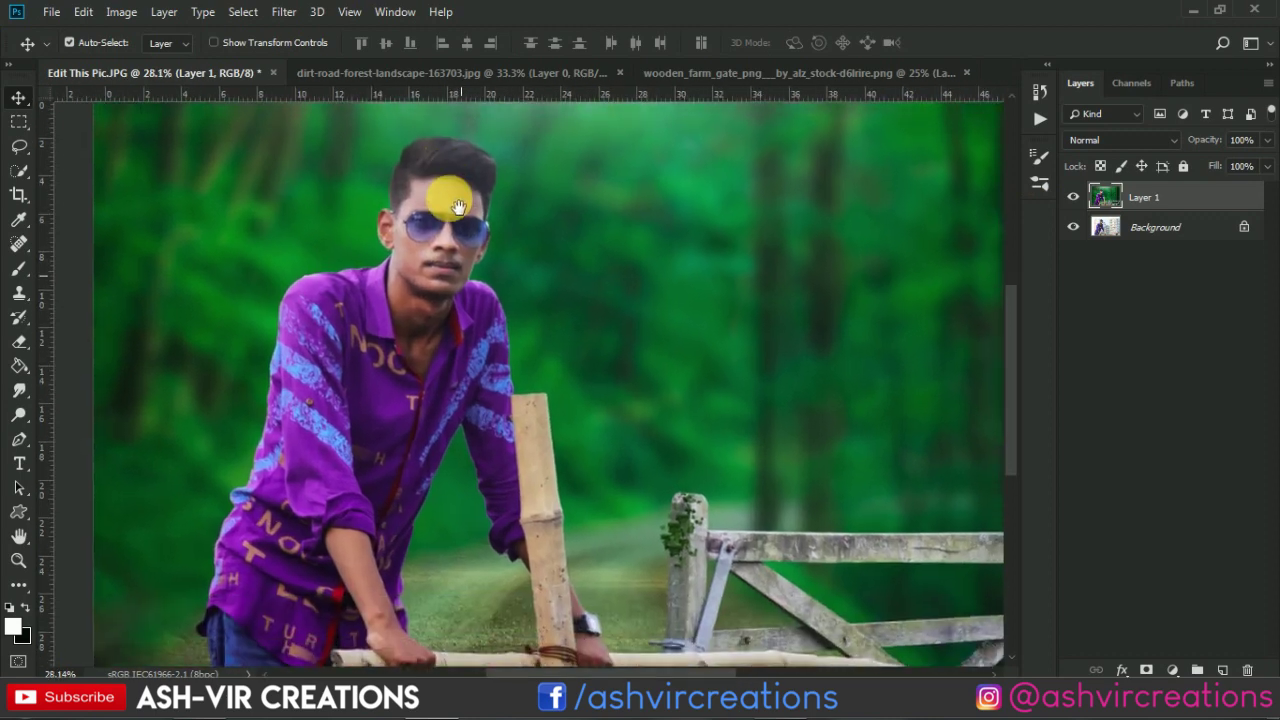
{"action": "scroll", "coordinate": [458, 207], "scroll_direction": "down", "scroll_amount": 3}
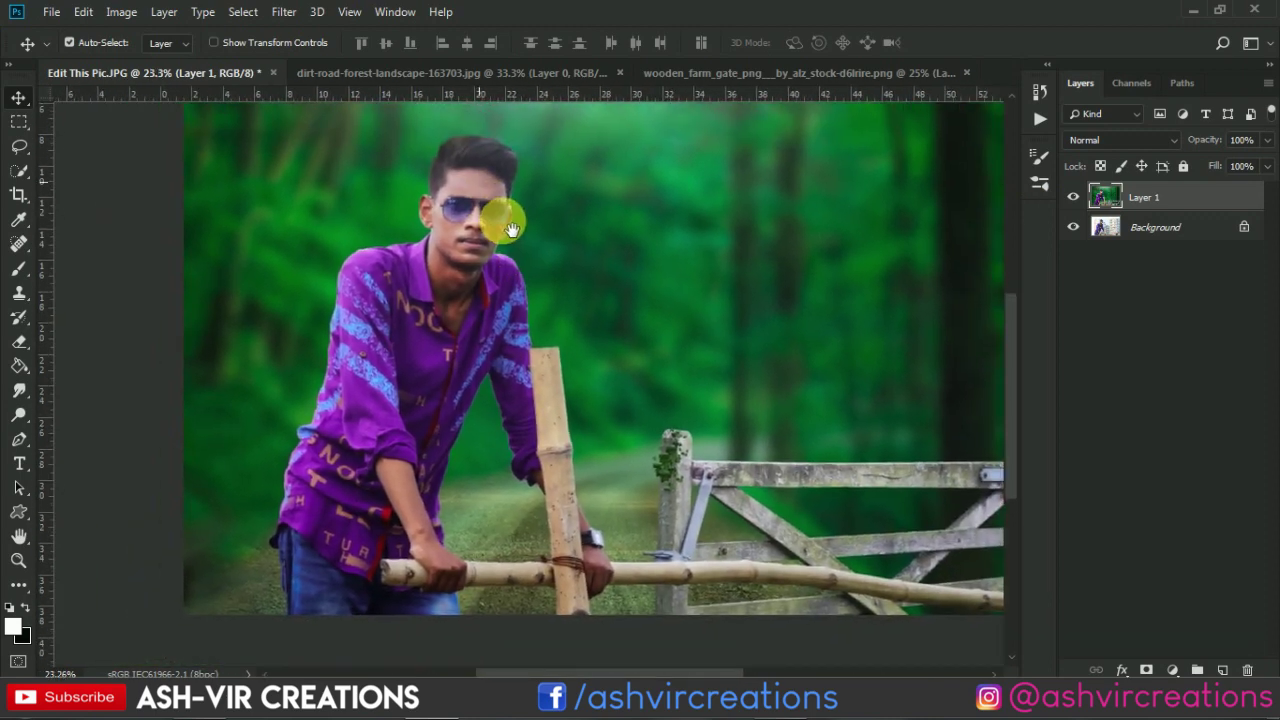
{"action": "left_click", "coordinate": [1076, 198]}
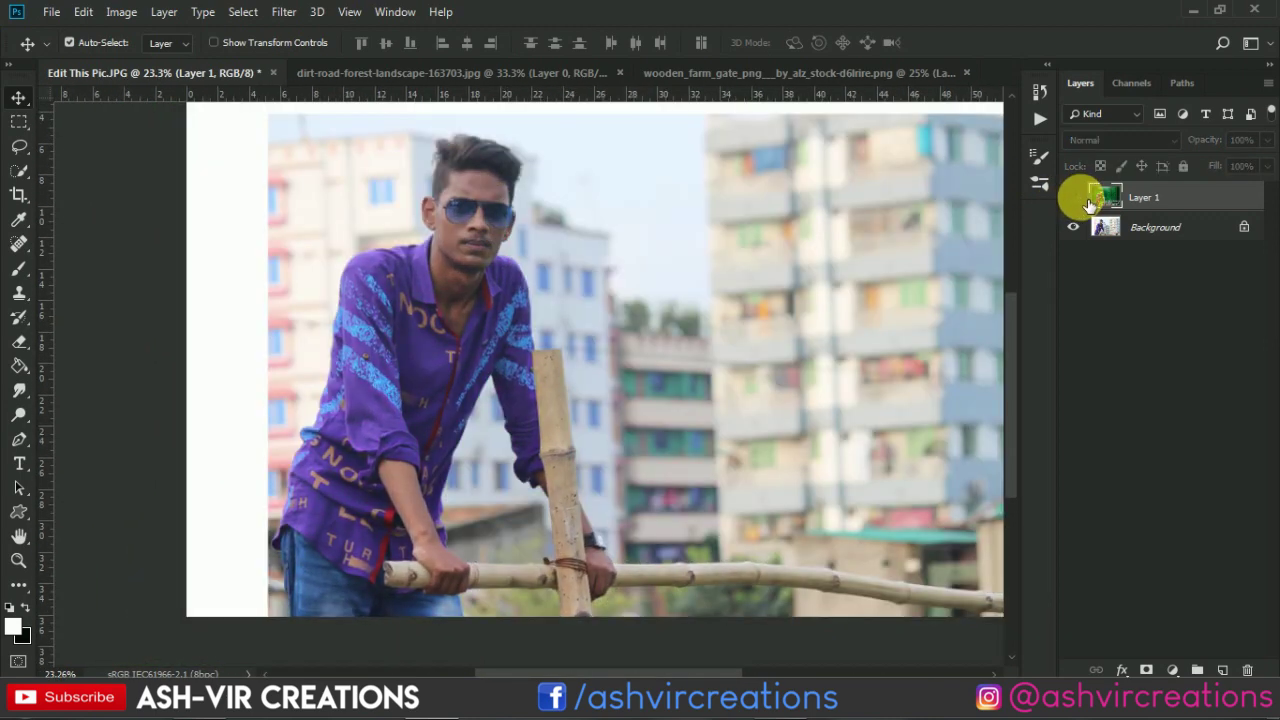
{"action": "left_click", "coordinate": [1074, 198]}
{"action": "left_click", "coordinate": [1075, 198]}
{"action": "left_click", "coordinate": [1075, 199]}
{"action": "scroll", "coordinate": [765, 303], "scroll_direction": "down", "scroll_amount": 1}
{"action": "scroll", "coordinate": [765, 303], "scroll_direction": "down", "scroll_amount": 1}
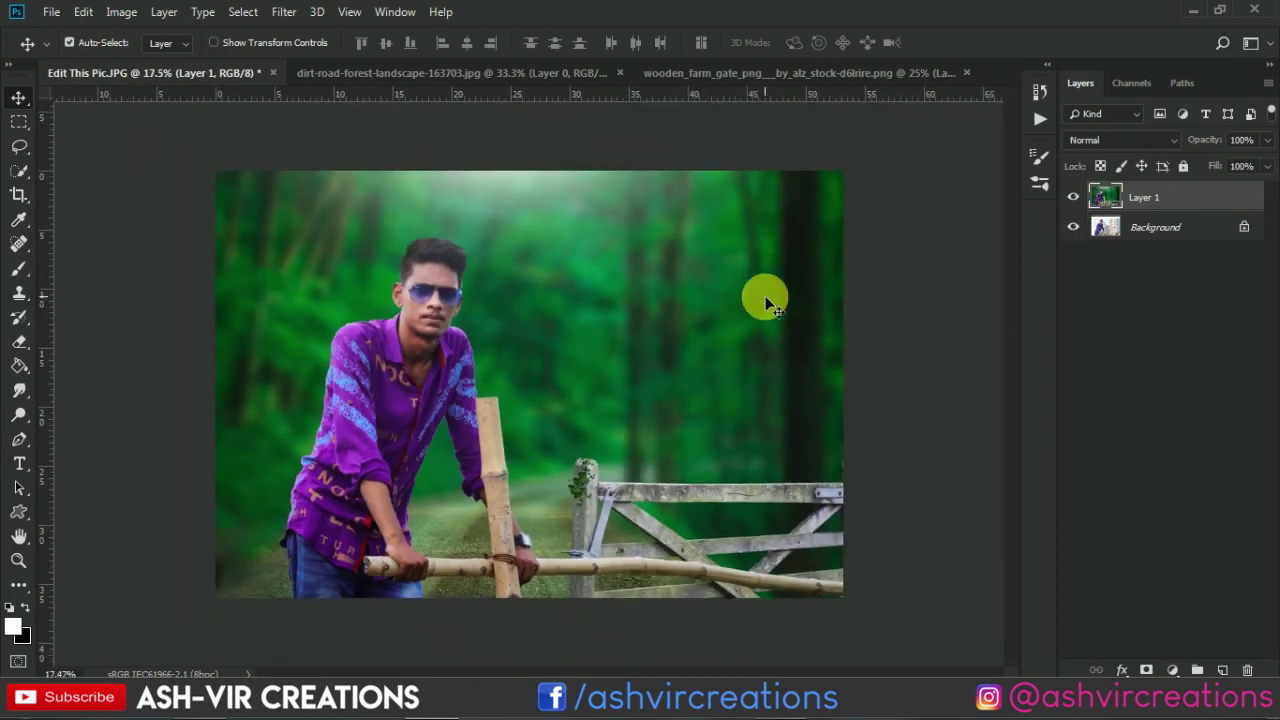
{"action": "scroll", "coordinate": [765, 303], "scroll_direction": "up", "scroll_amount": 1}
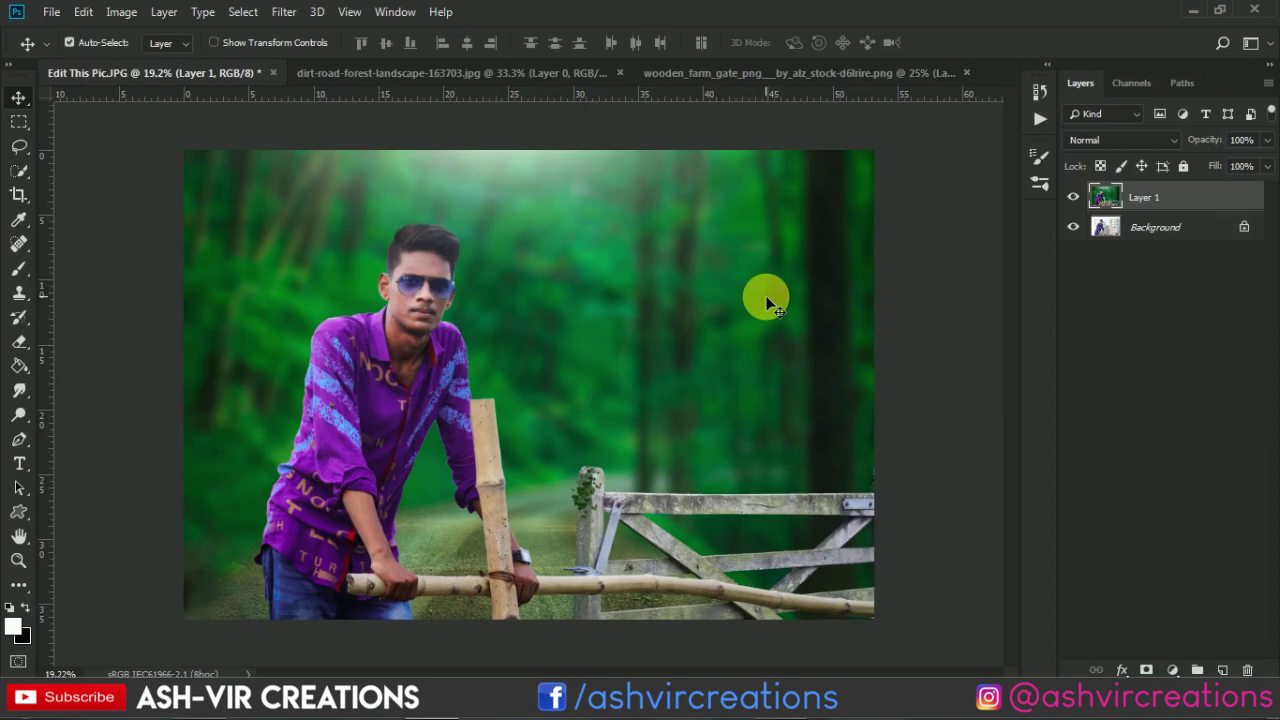
{"action": "scroll", "coordinate": [766, 300], "scroll_direction": "up", "scroll_amount": 1}
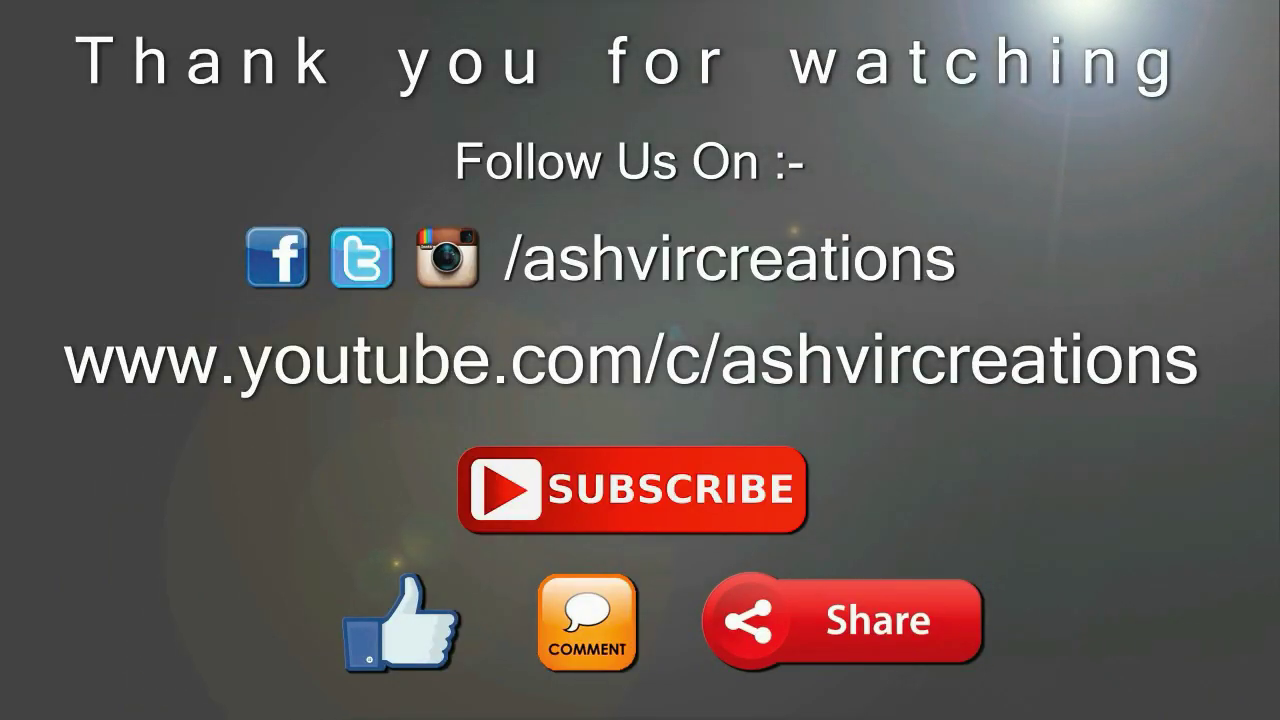